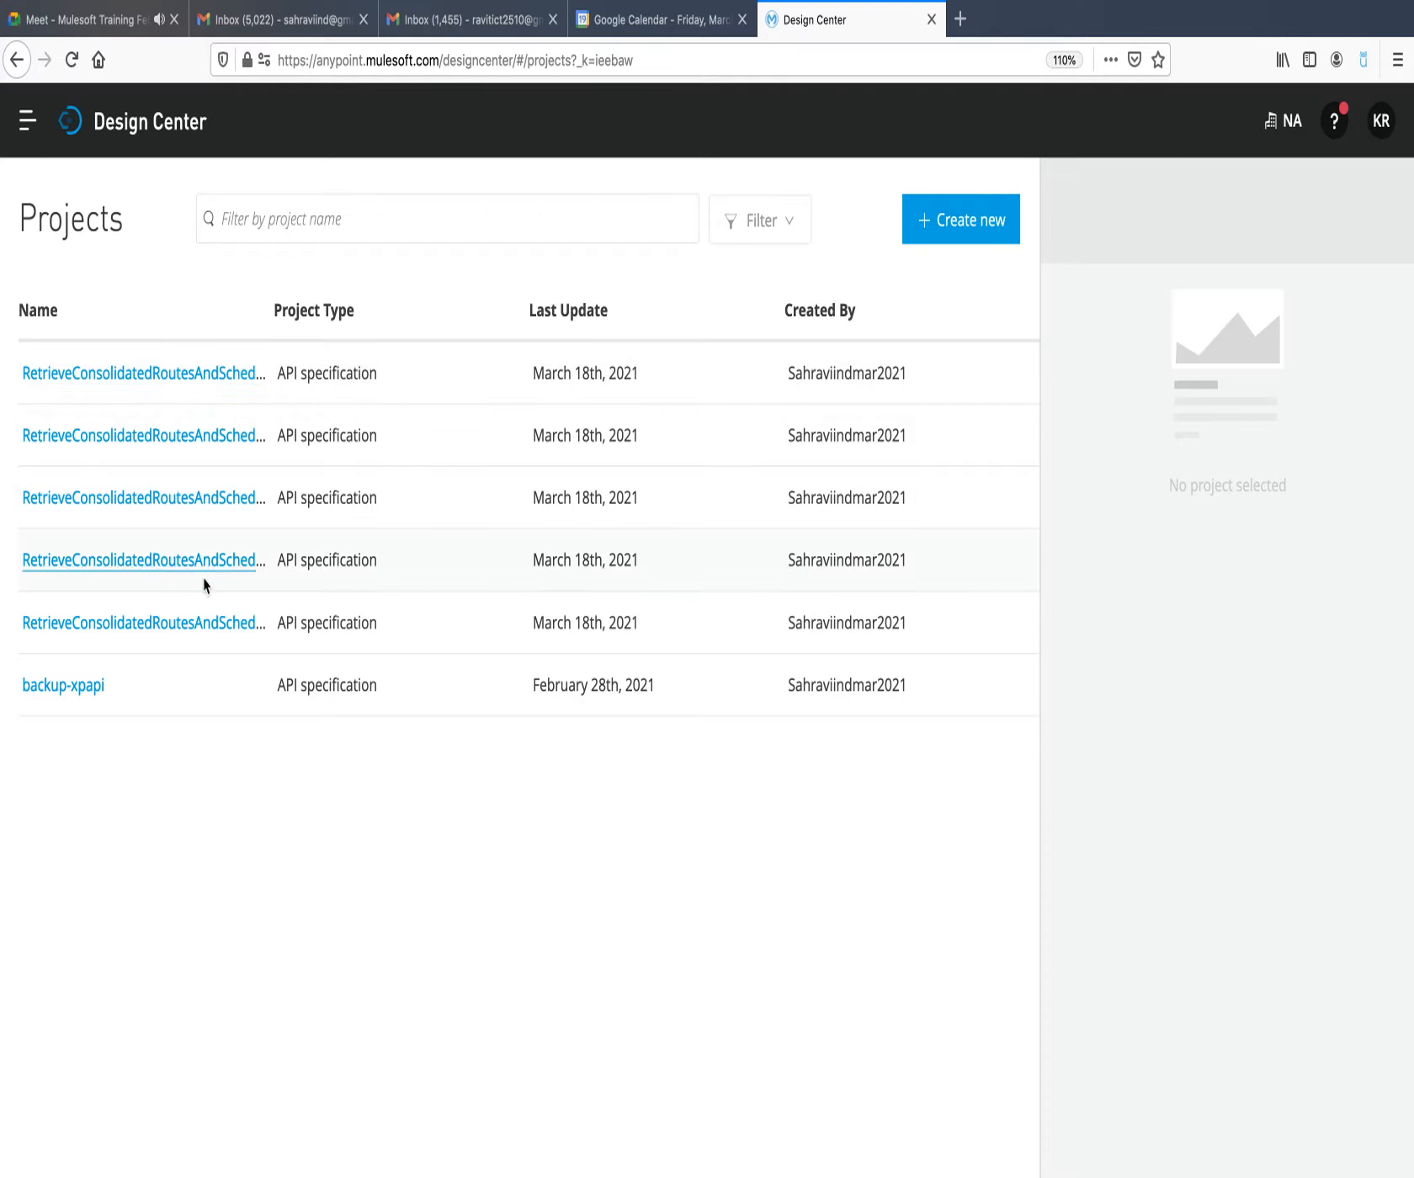
Open the RetrieveConsolidatedRoutesAndSchedules MobileApp XPAPI project from the projects list.
click(196, 378)
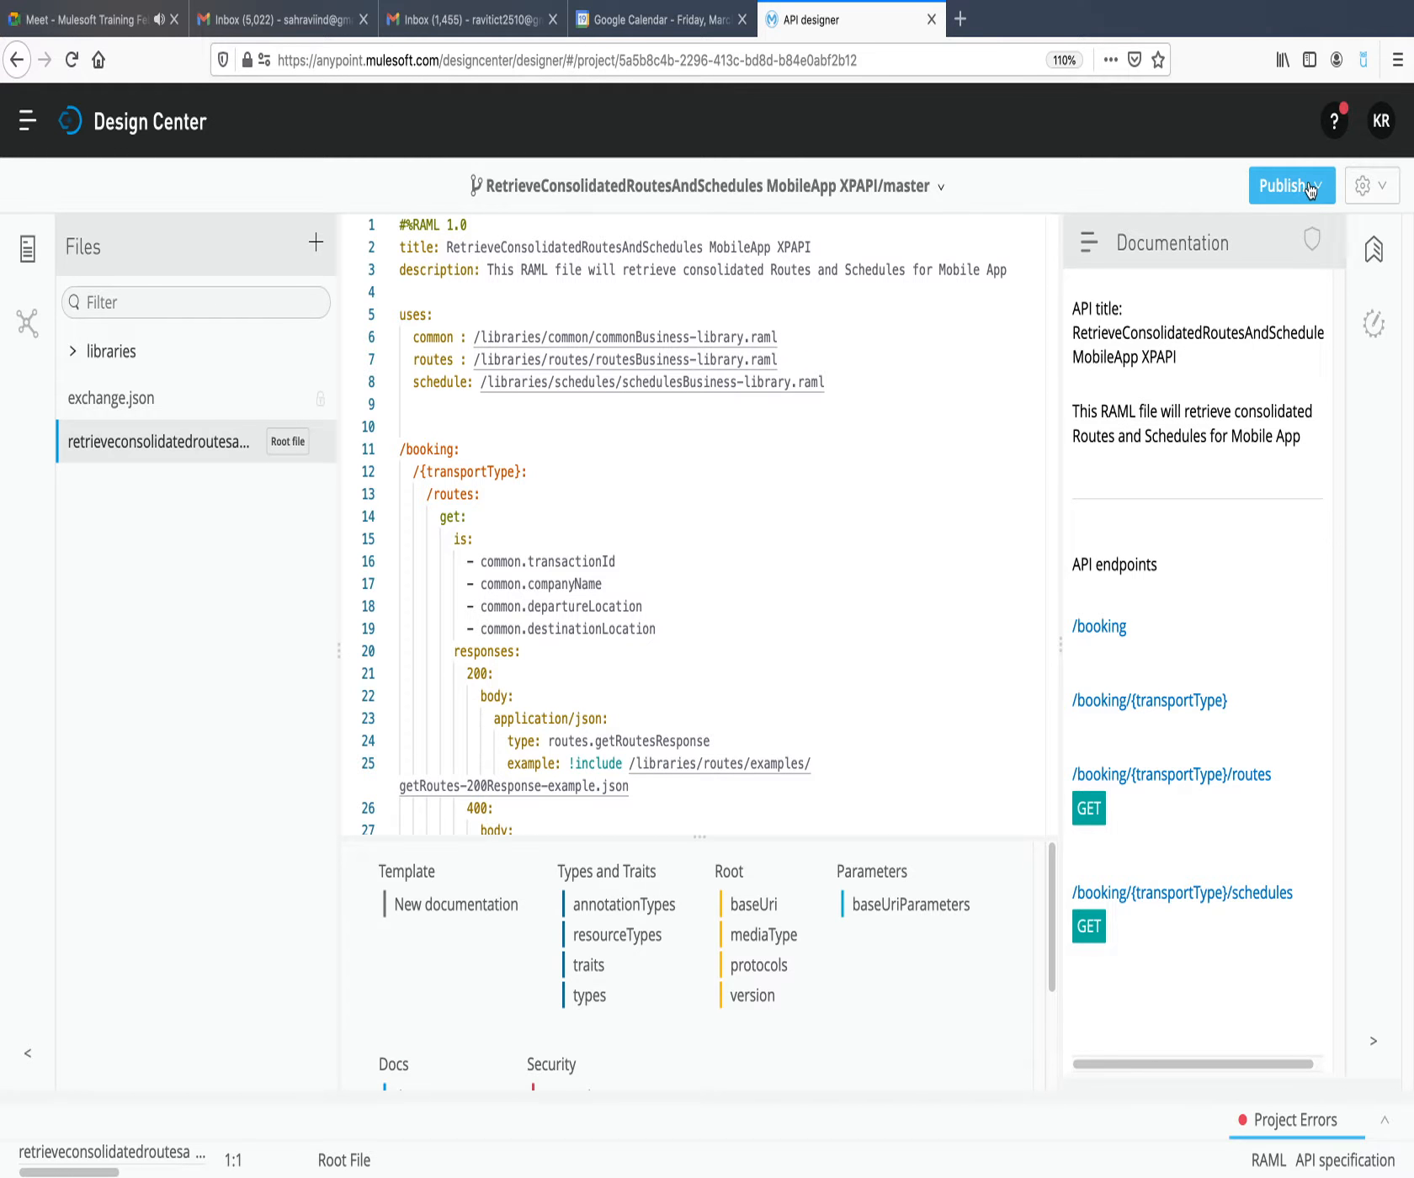
click(695, 403)
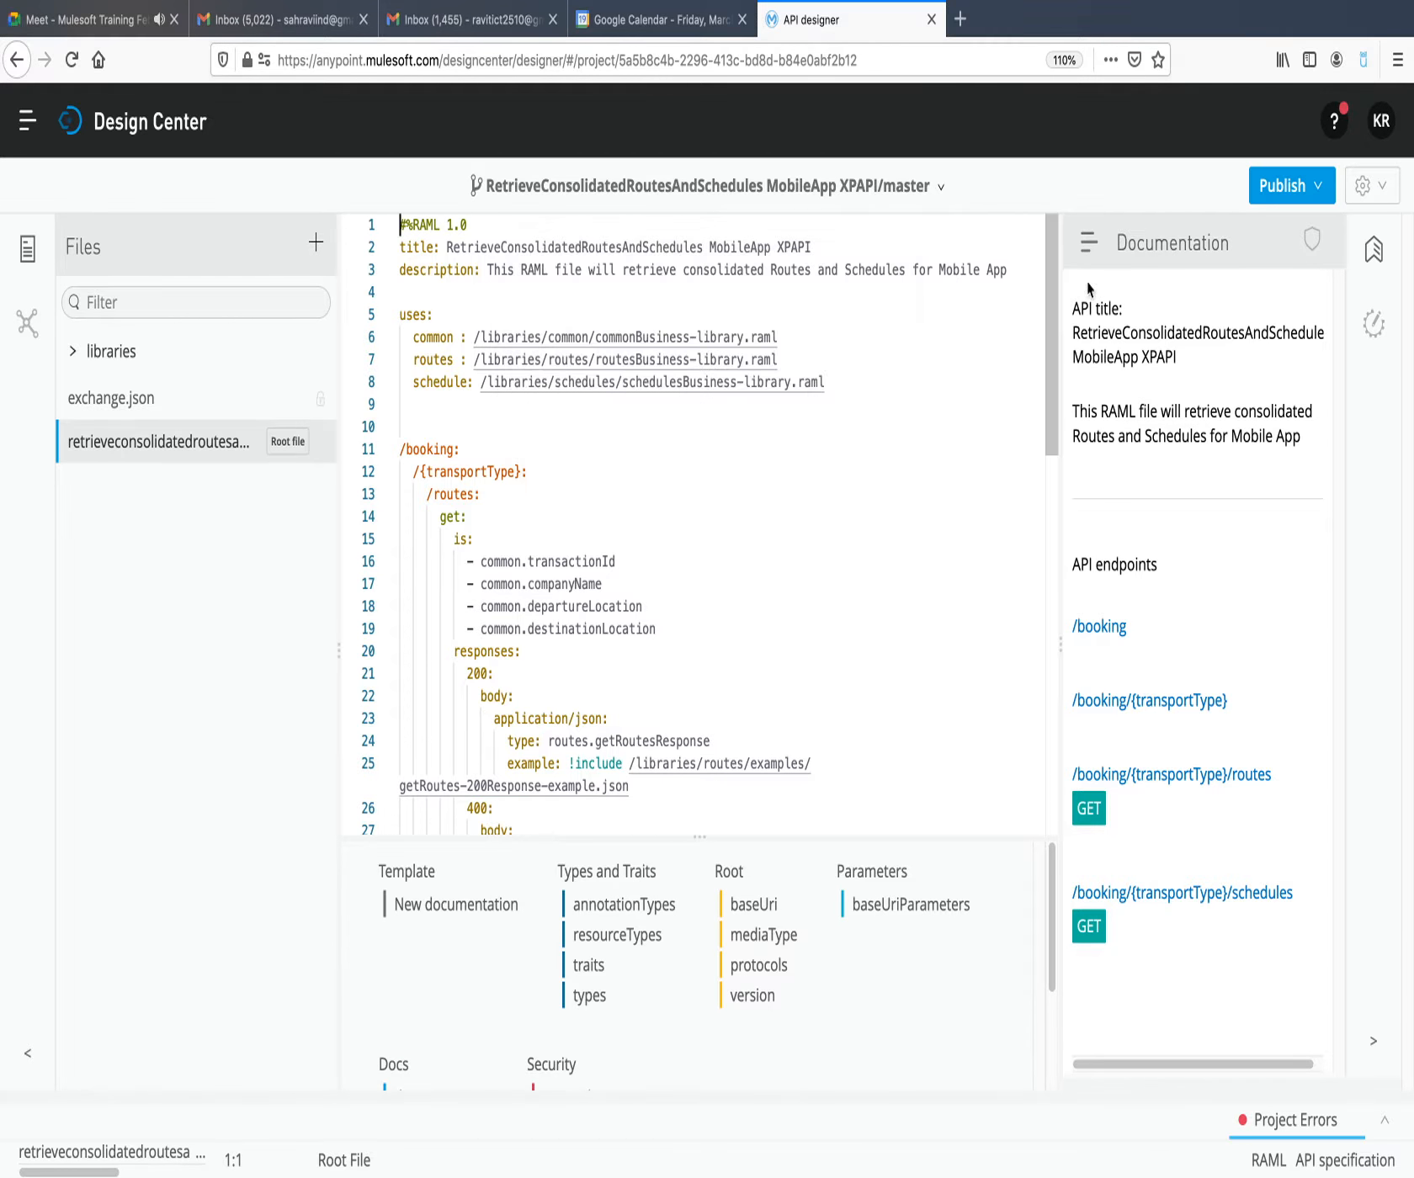
click(1322, 191)
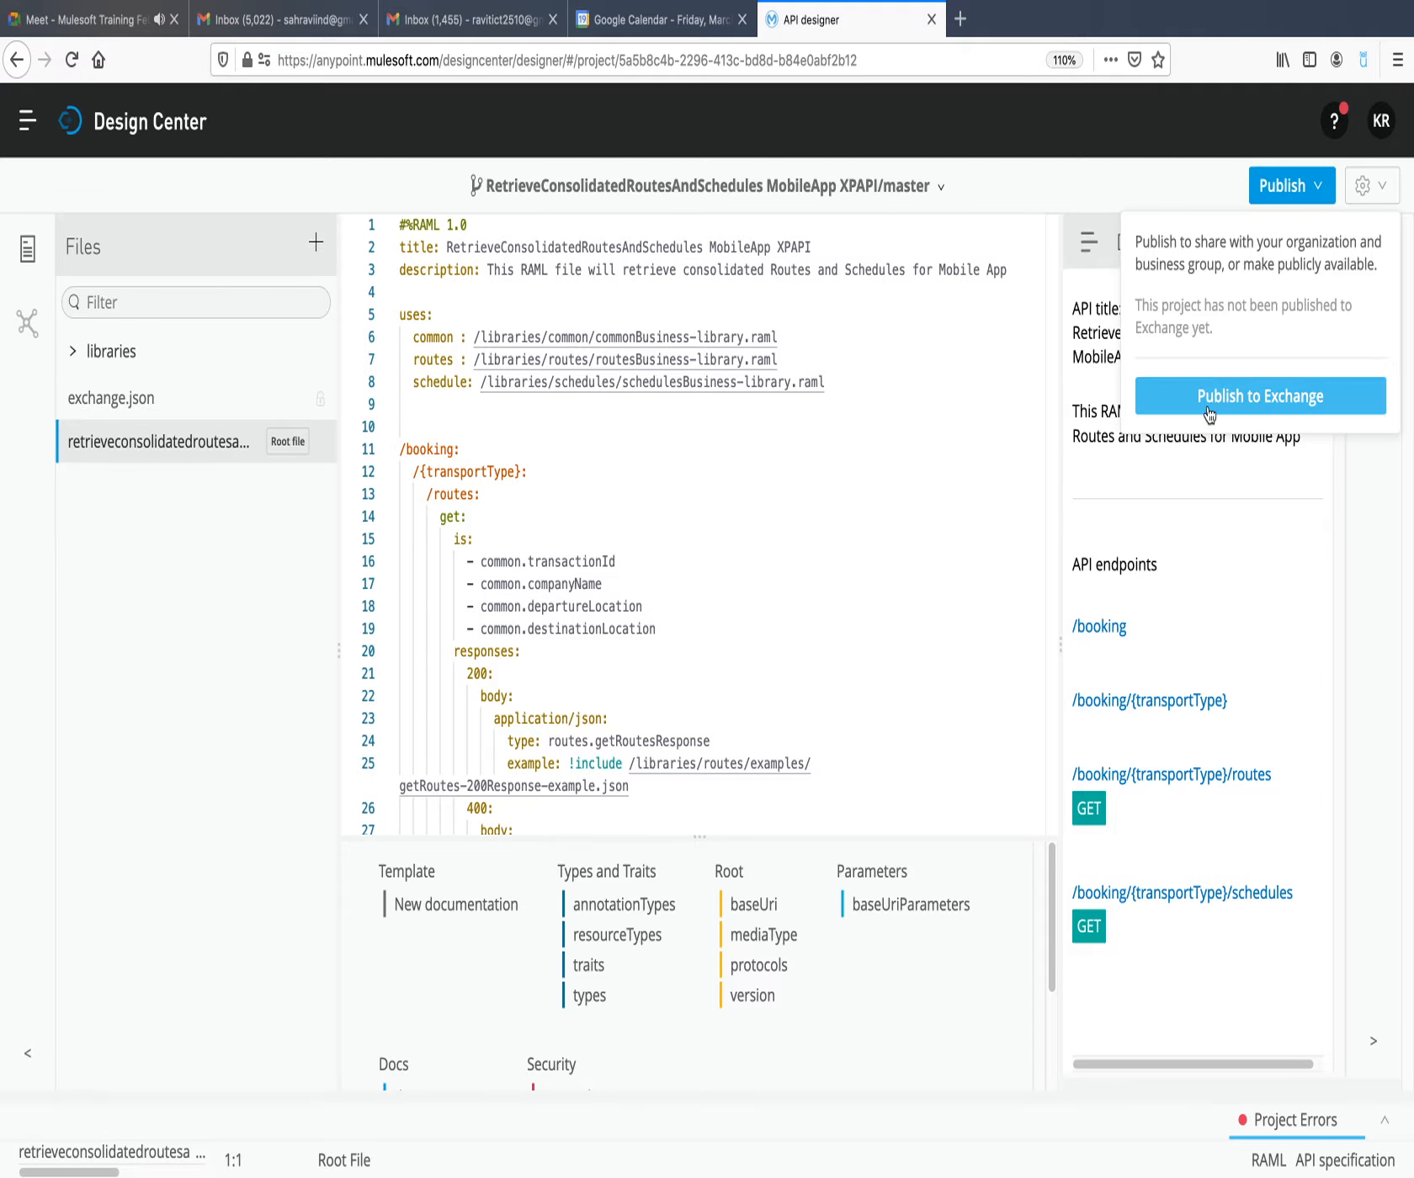
click(1266, 401)
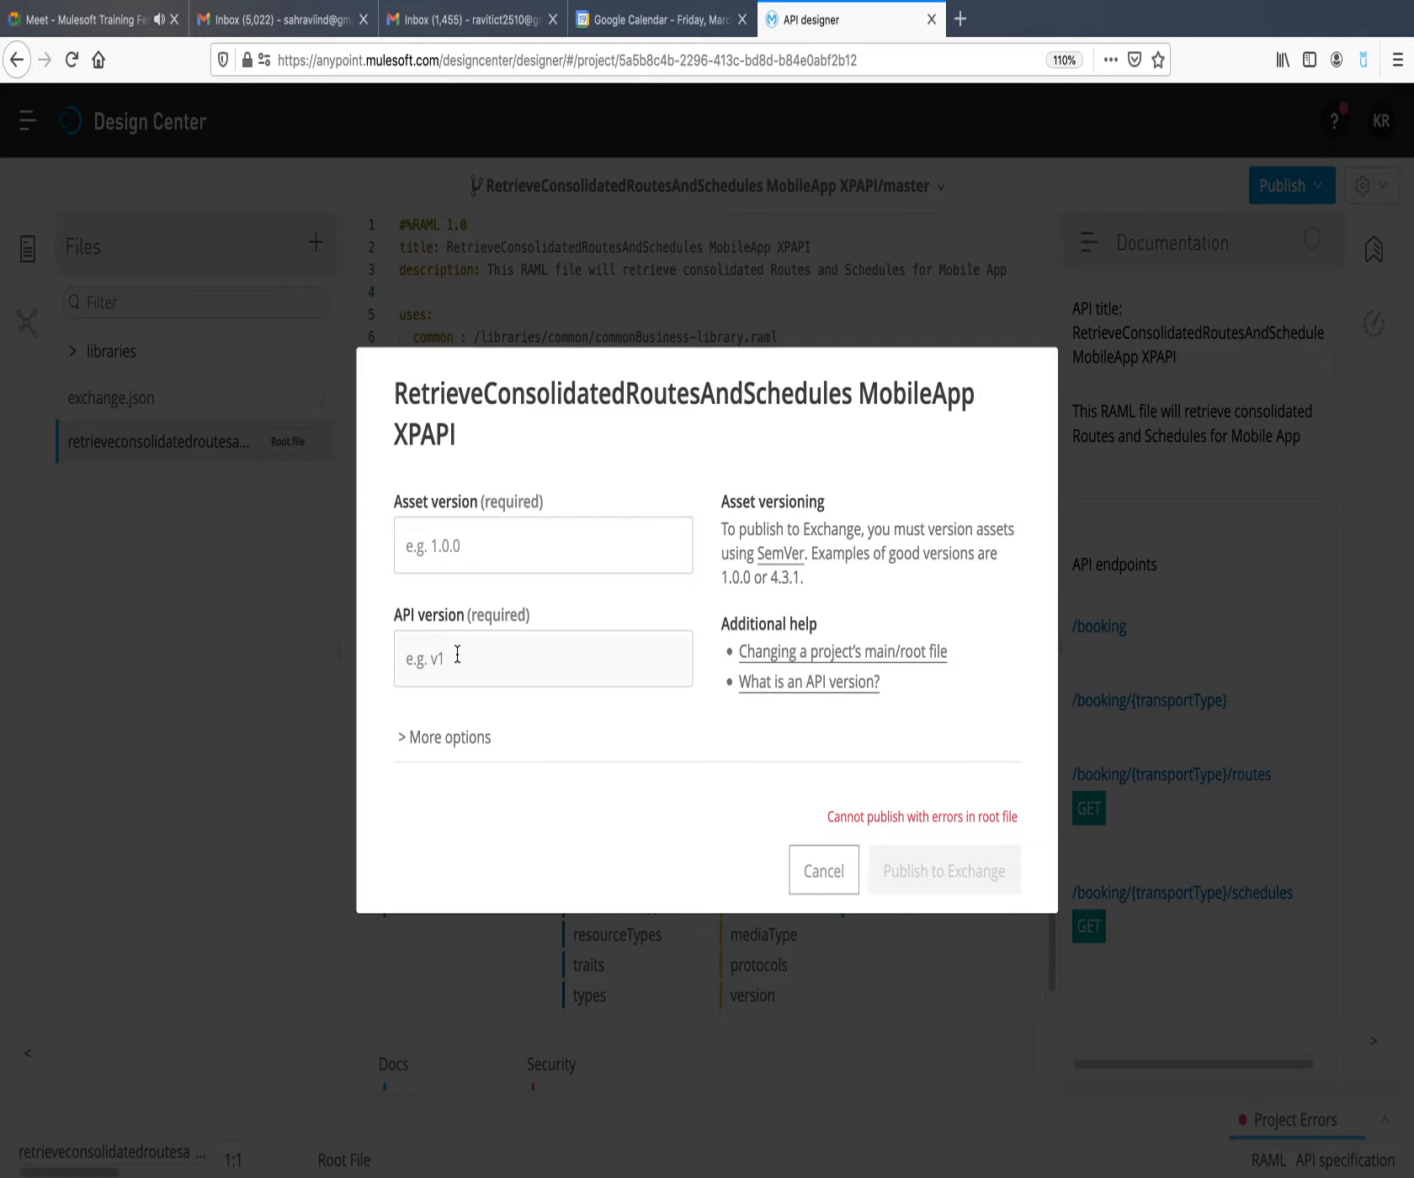
click(452, 551)
text(1.0.0)
click(434, 669)
text(v1)
click(823, 885)
Examine the root RAML file from its library references through the responses of the /routes and /schedules resources.
scroll(617, 478, down, 12)
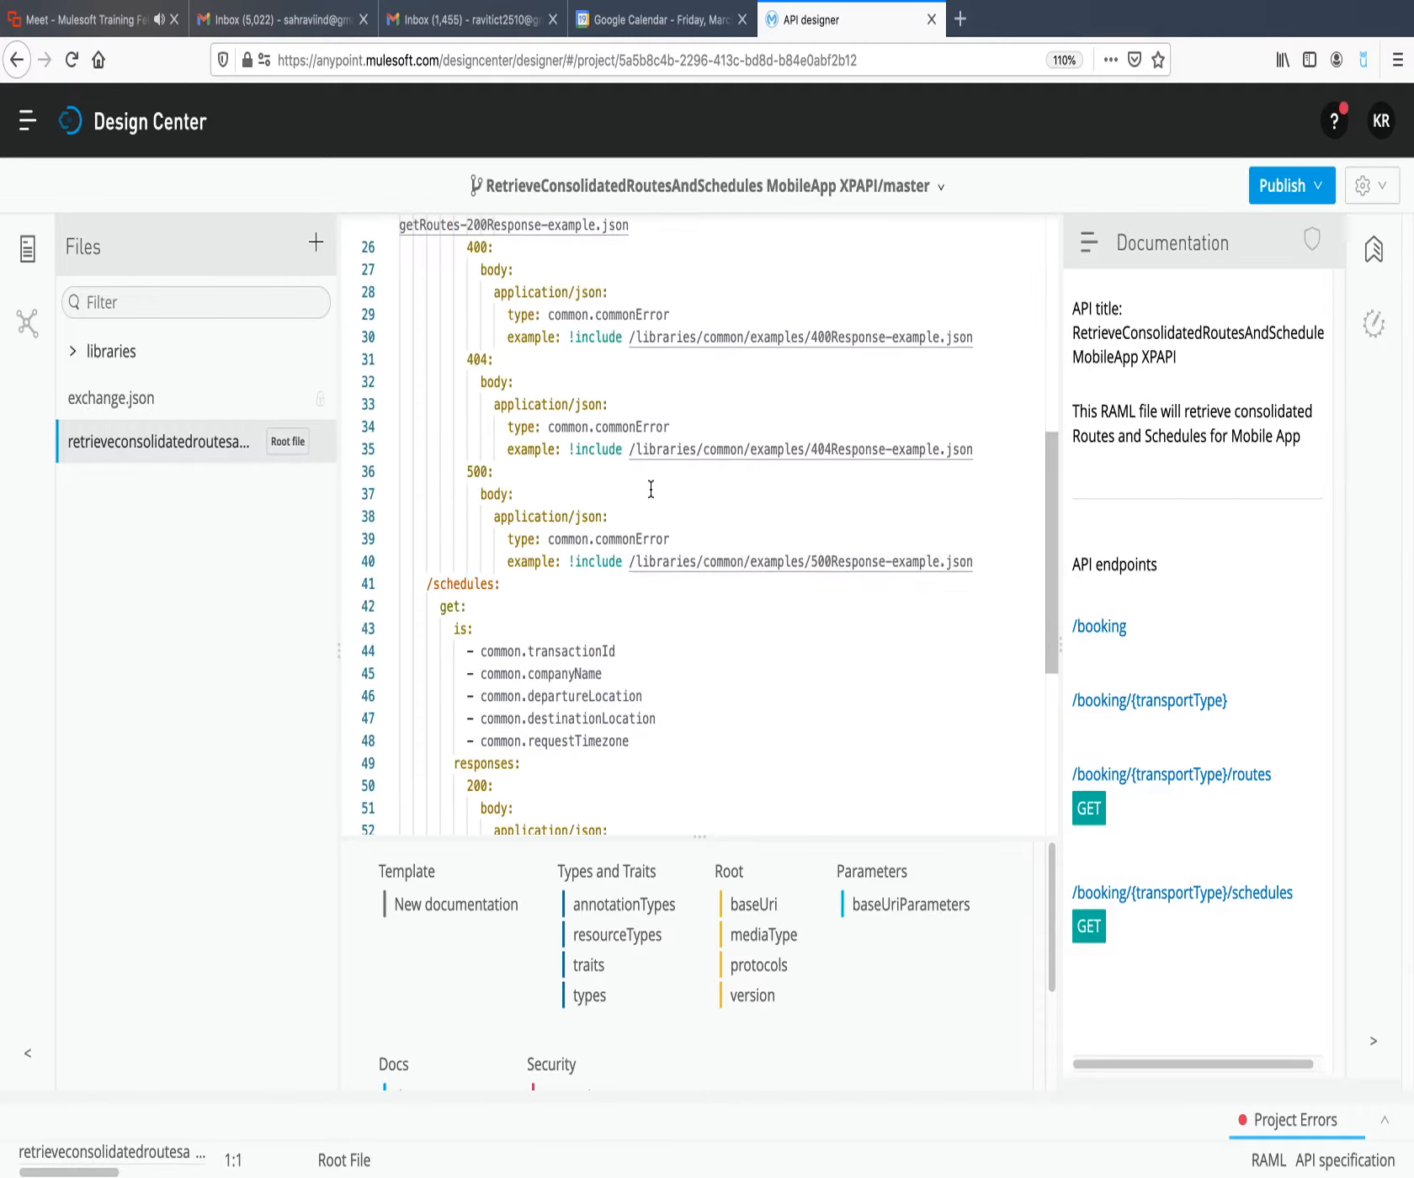
scroll(651, 488, up, 12)
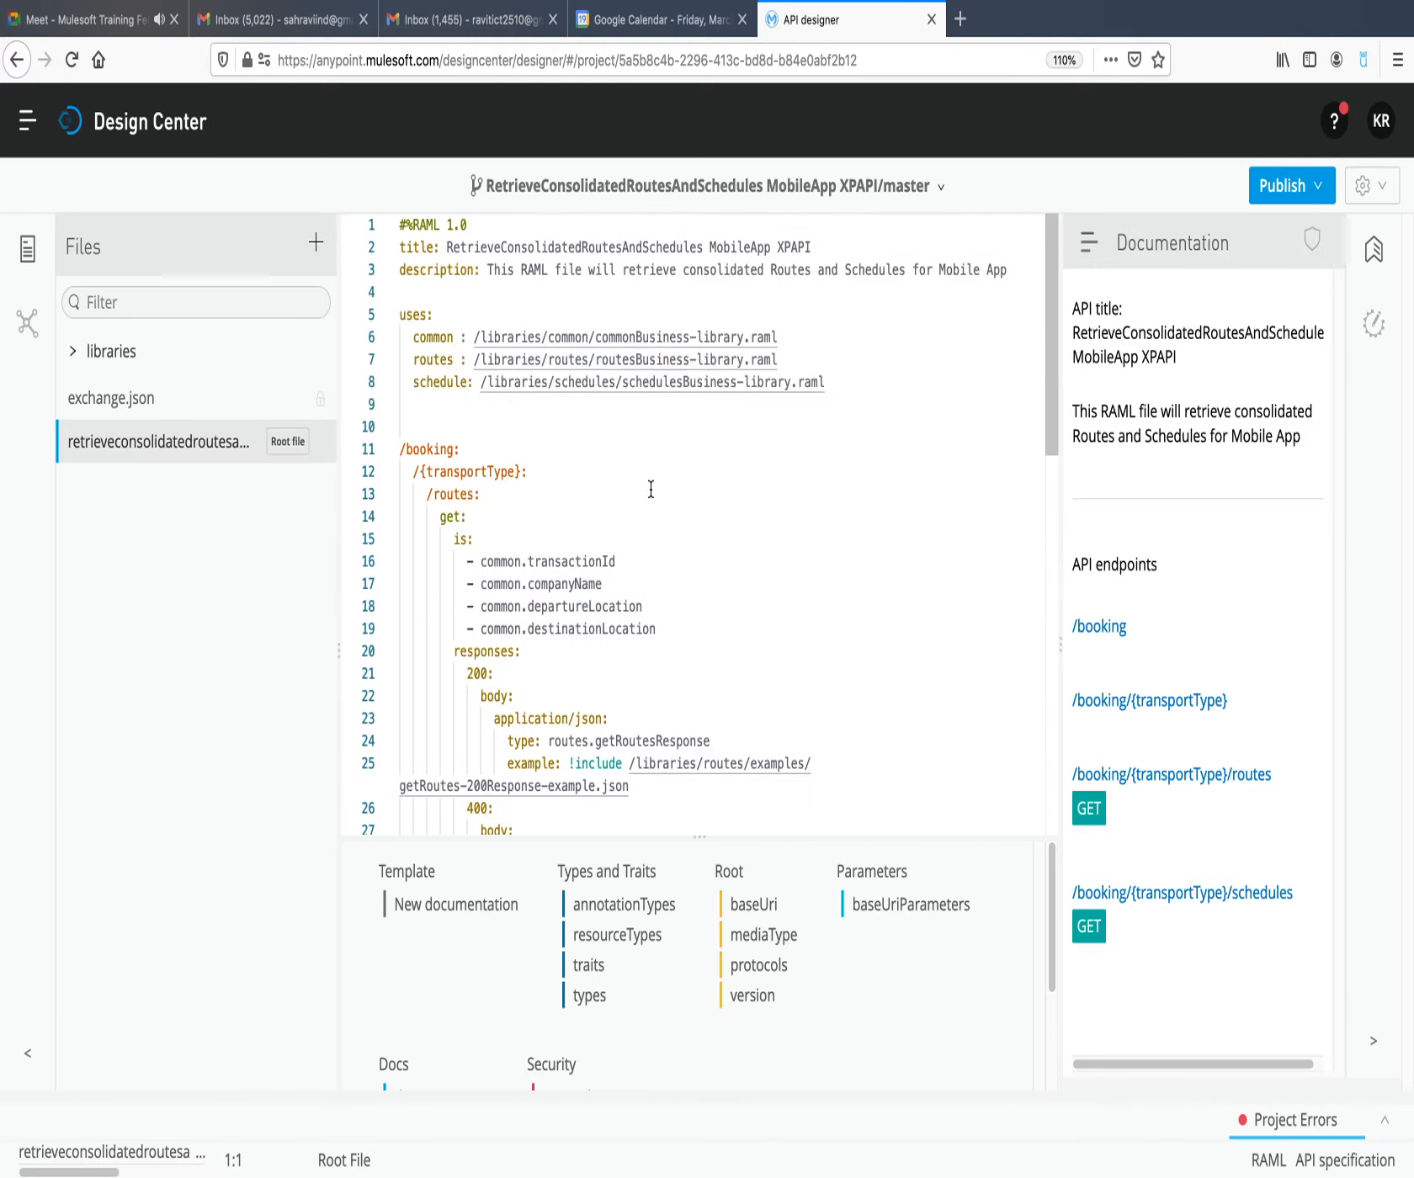
scroll(651, 488, down, 12)
scroll(650, 490, up, 12)
scroll(960, 640, down, 12)
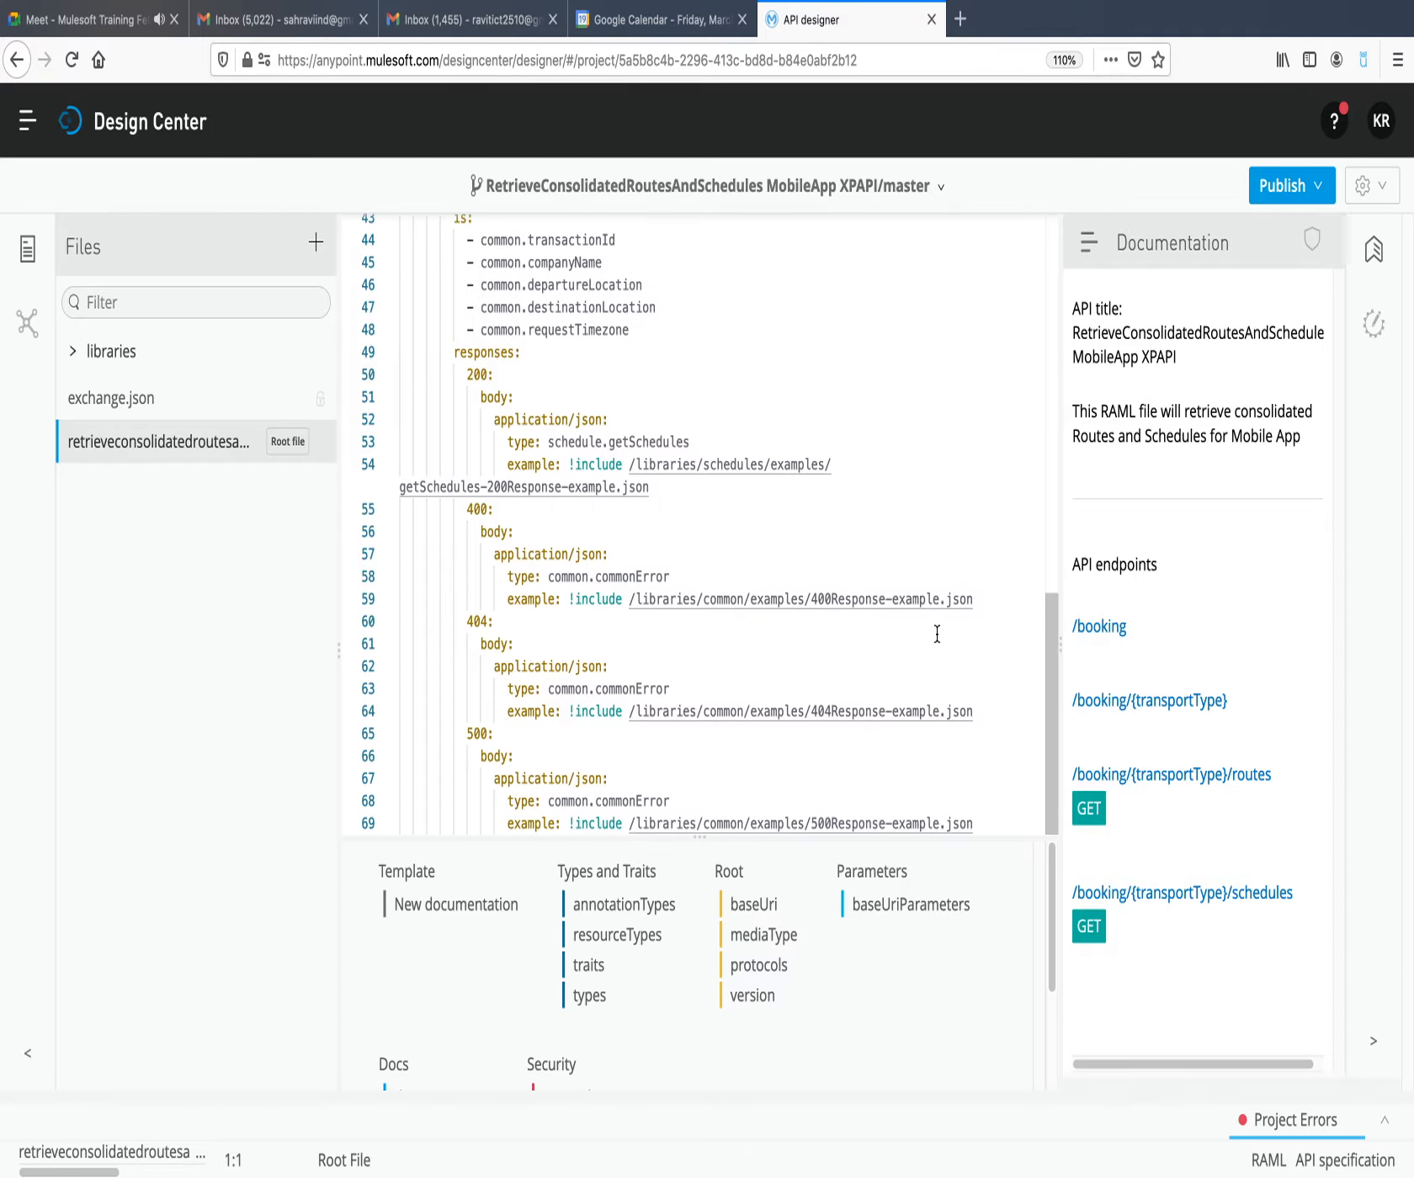
scroll(936, 633, up, 12)
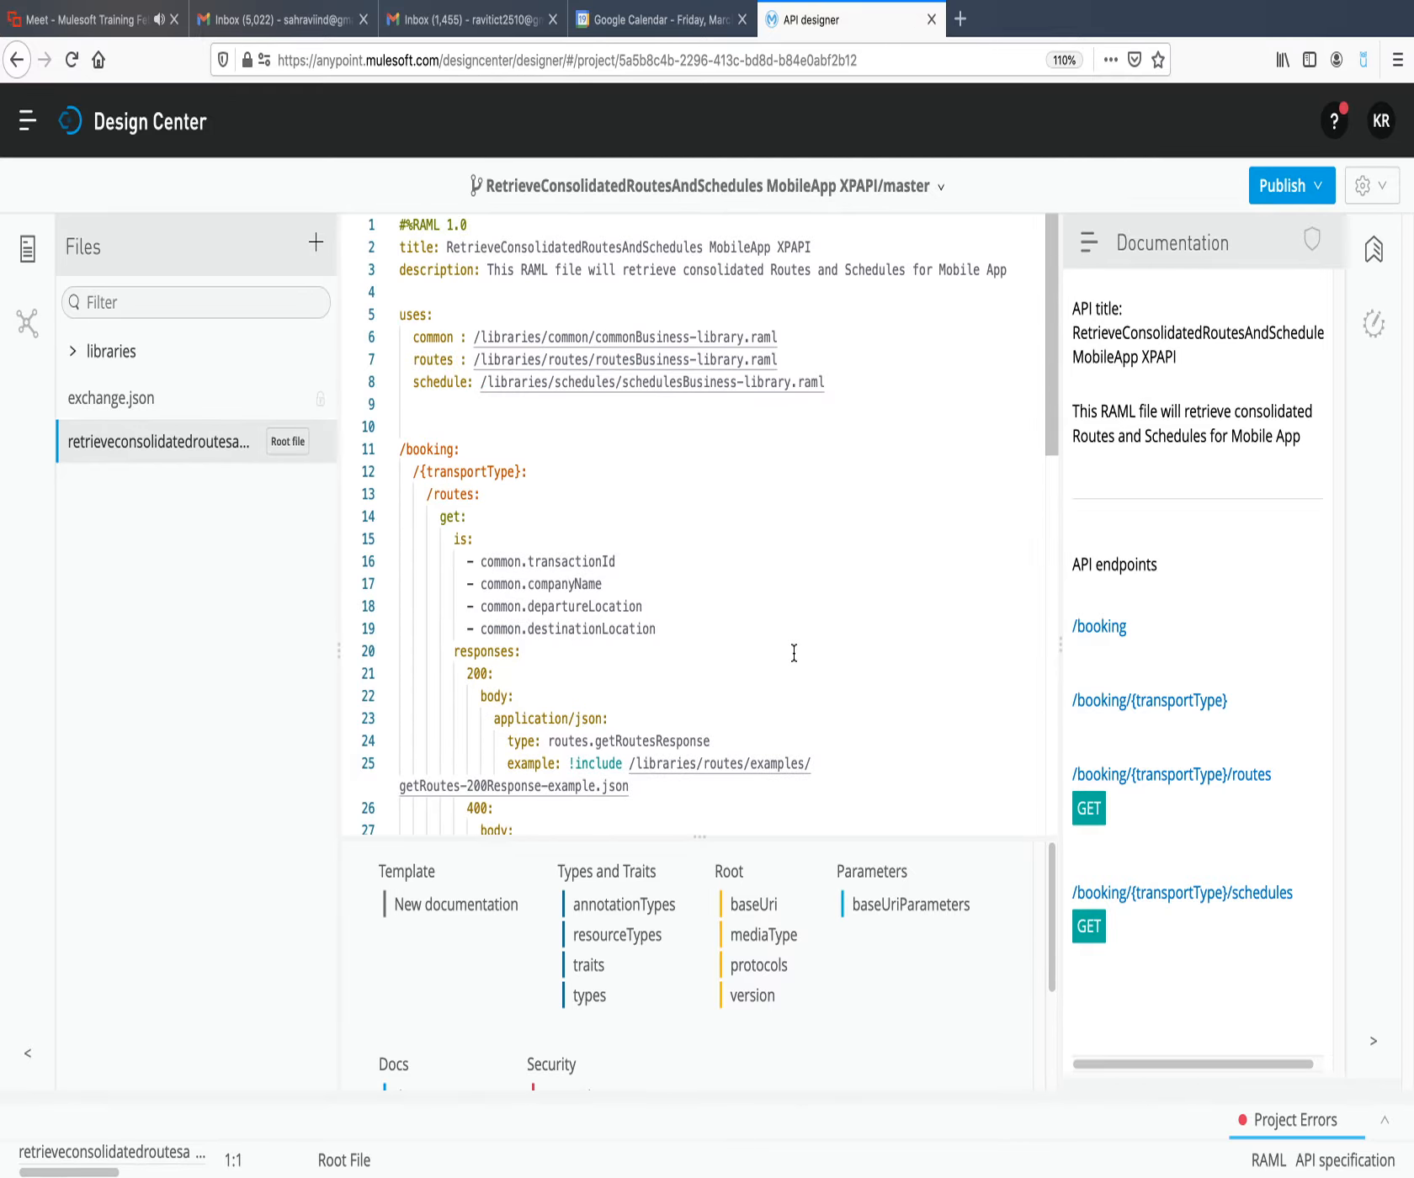
scroll(794, 653, down, 12)
Test the GET method of /booking/{transportType}/routes with transportType set to dhfy and examine the returned response.
click(1085, 811)
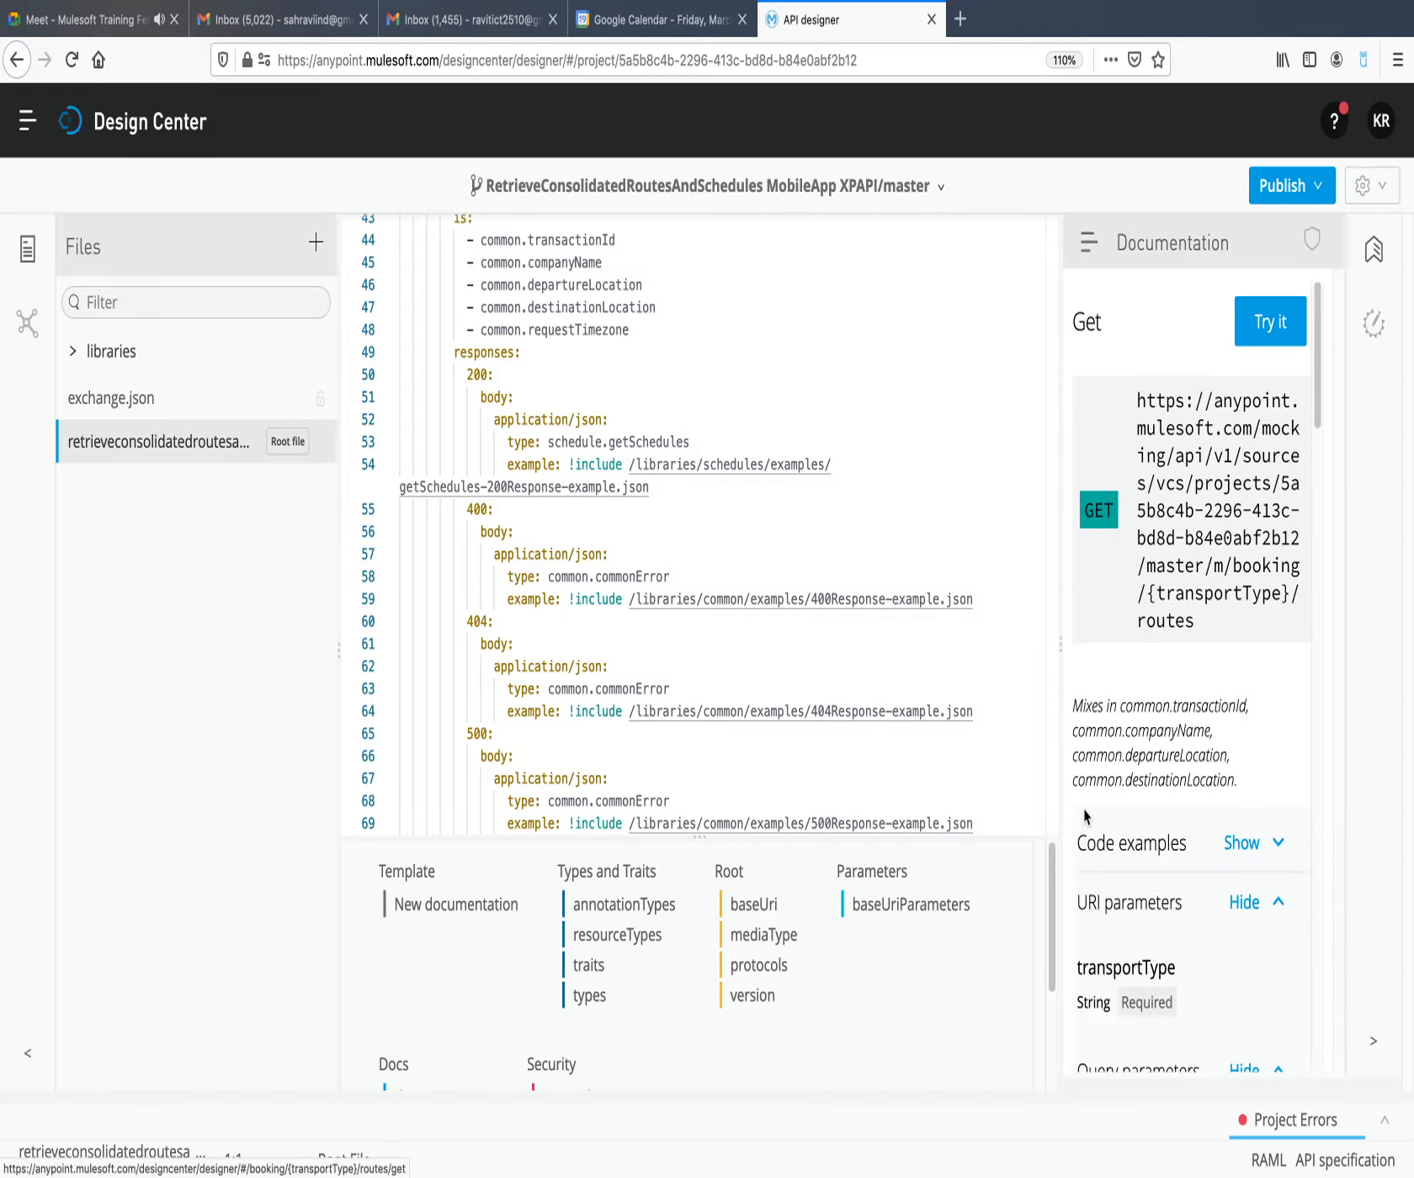
click(1270, 321)
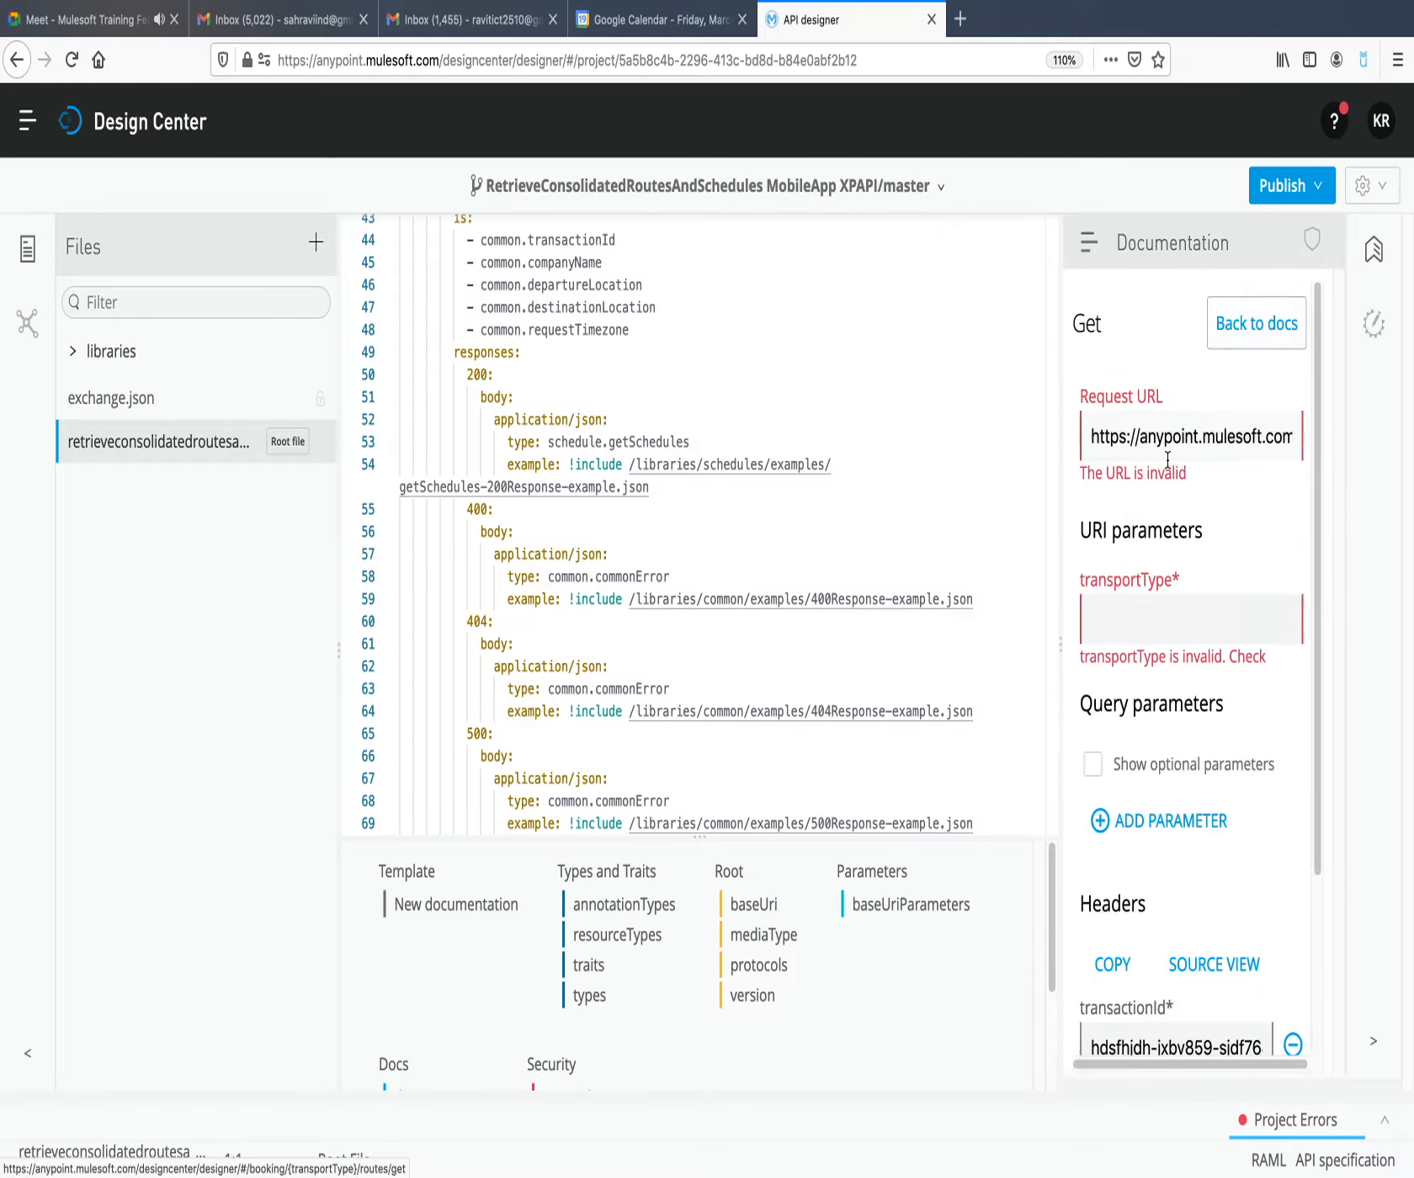
text(dhfy)
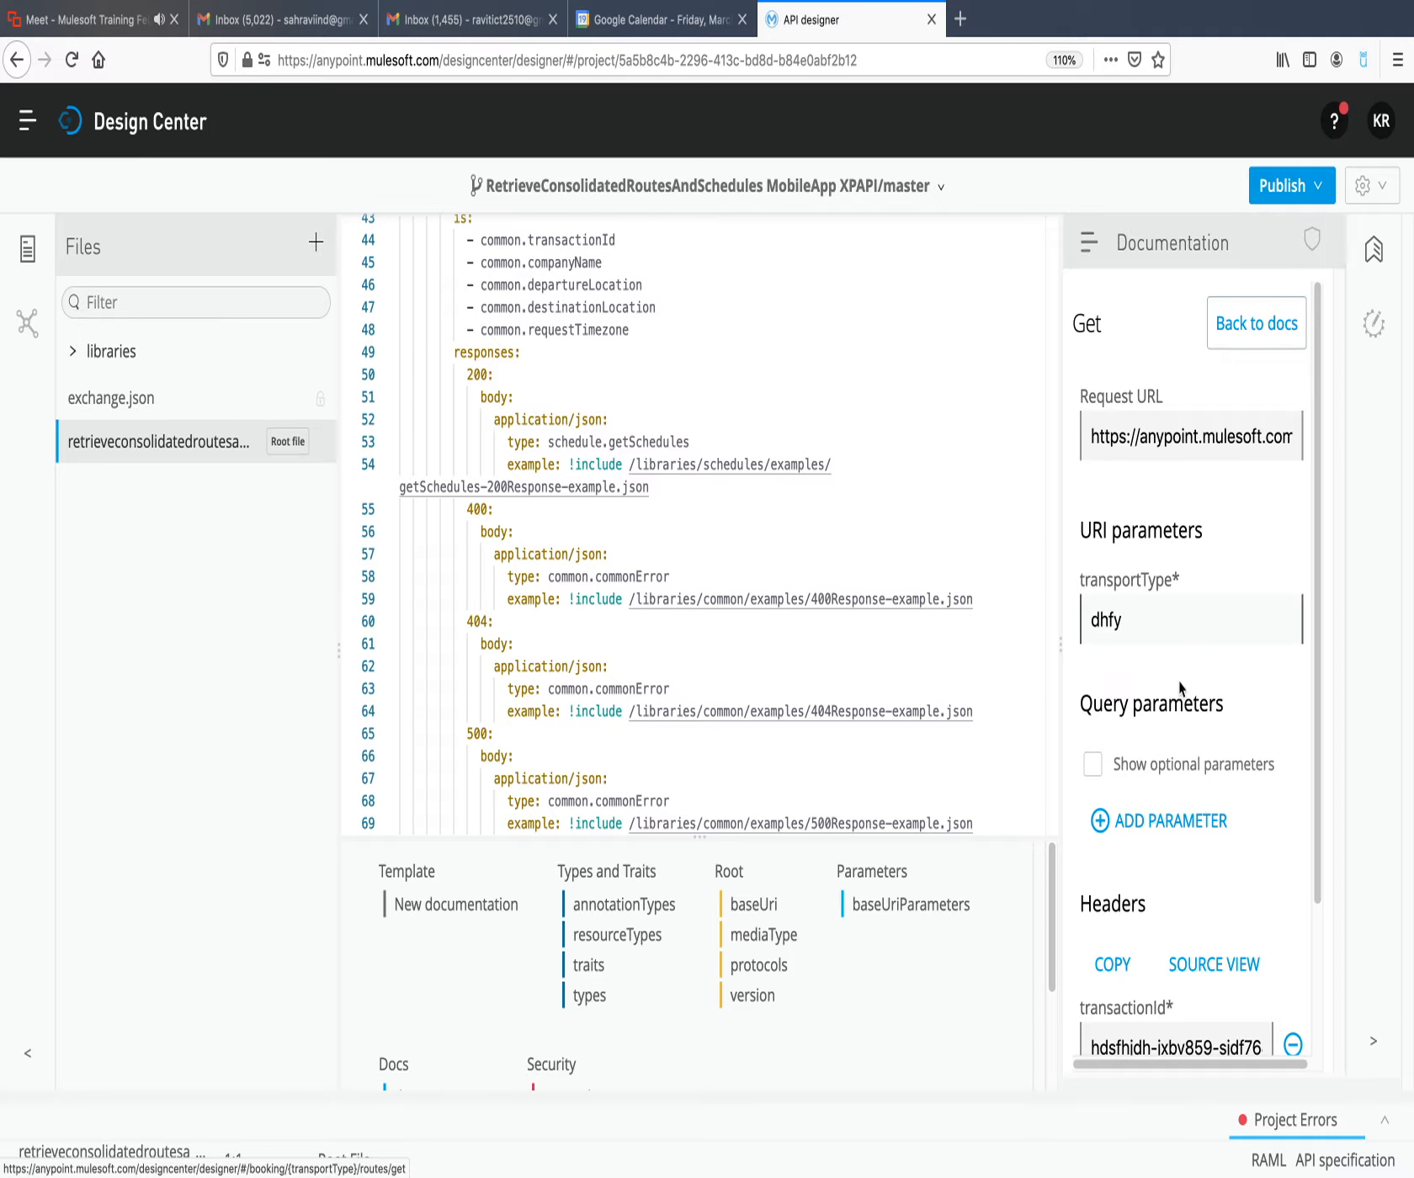
scroll(1180, 688, down, 2)
click(1113, 1043)
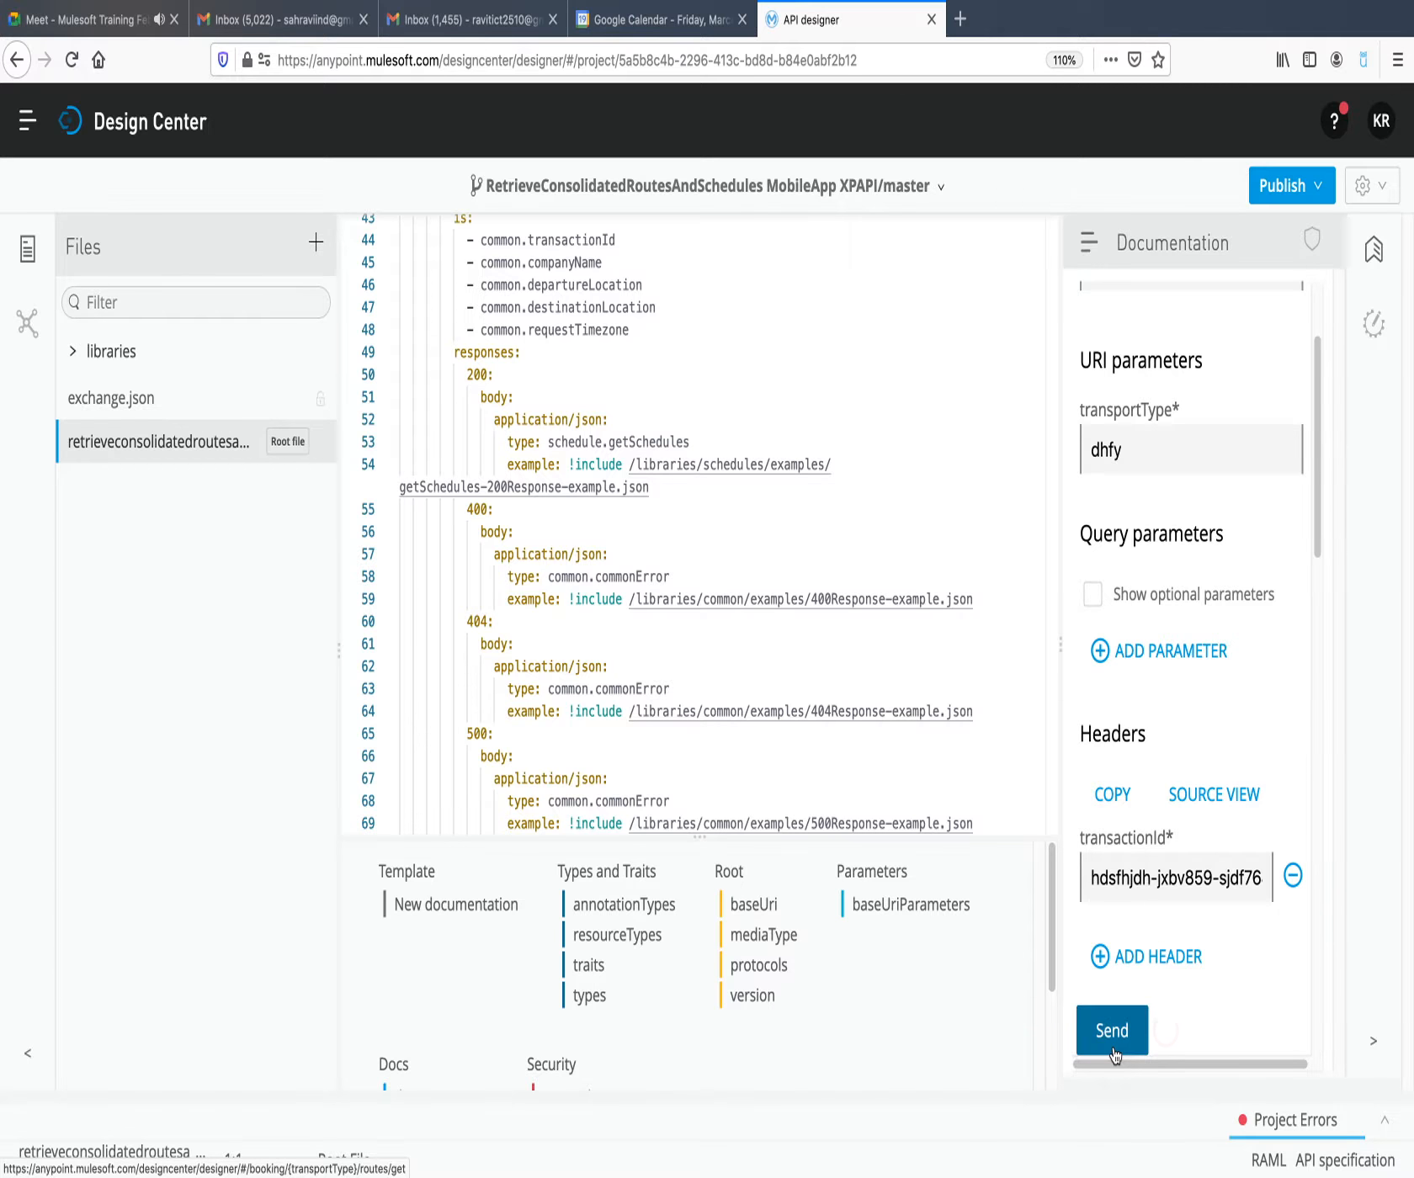
scroll(1147, 955, down, 10)
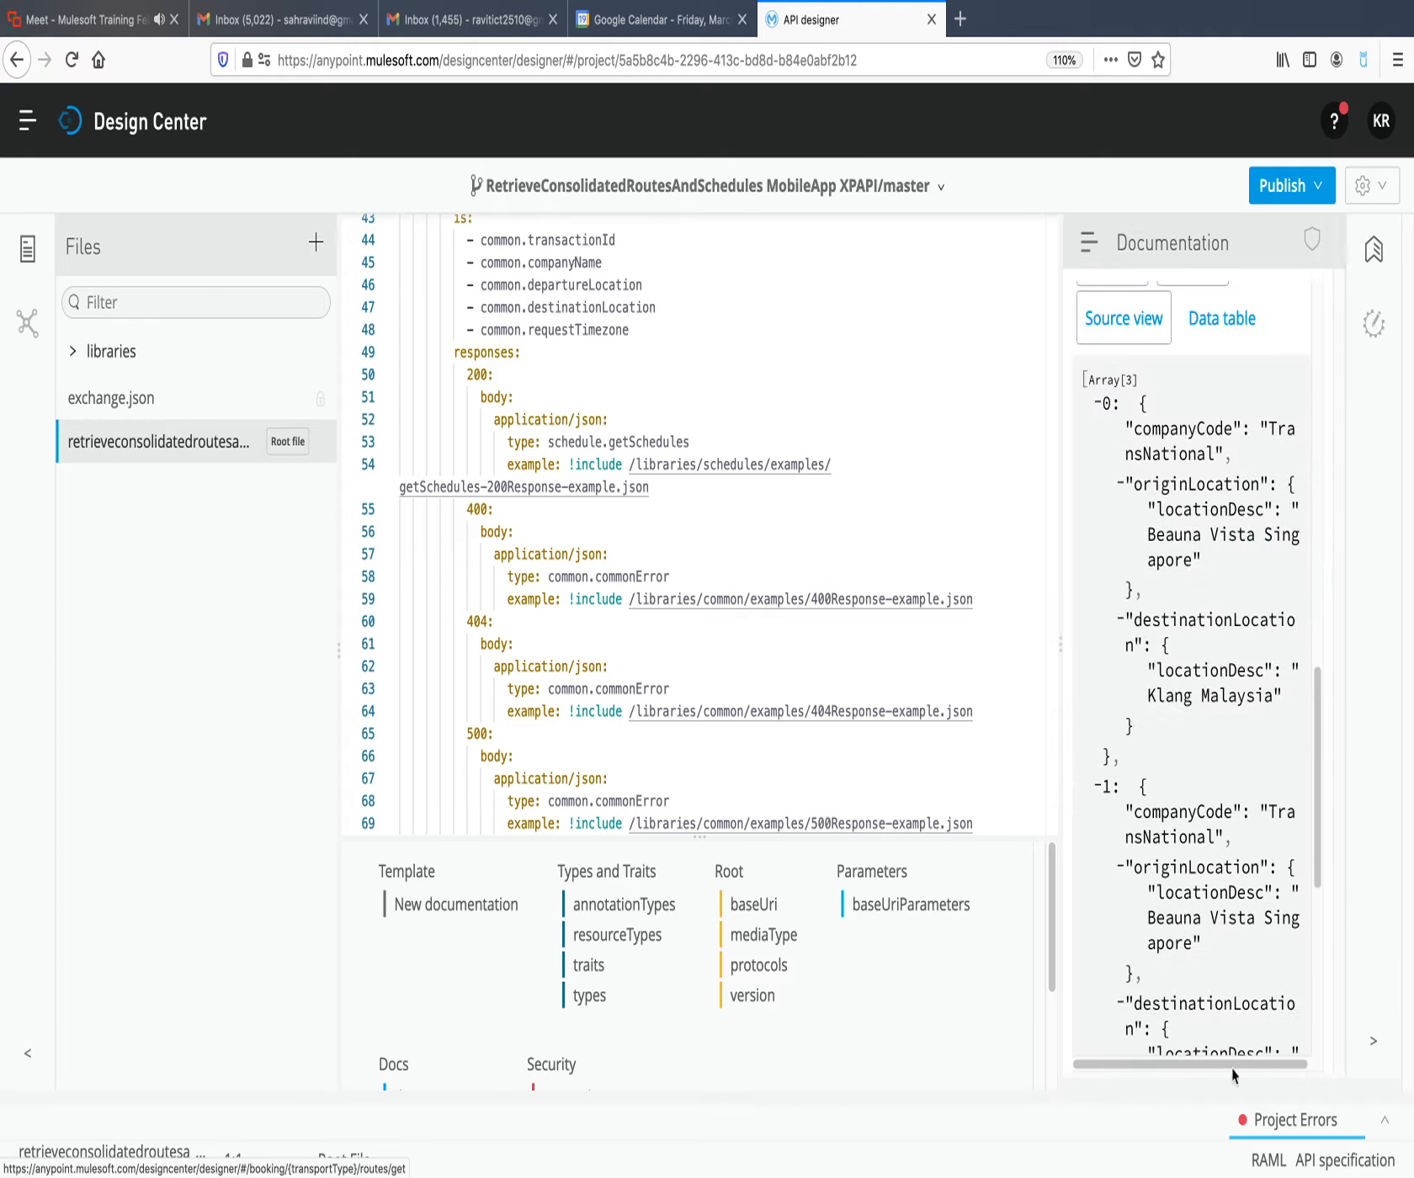
Open routesBusiness-library.raml from the project errors and delete the stray "e" line at its end.
click(1293, 1136)
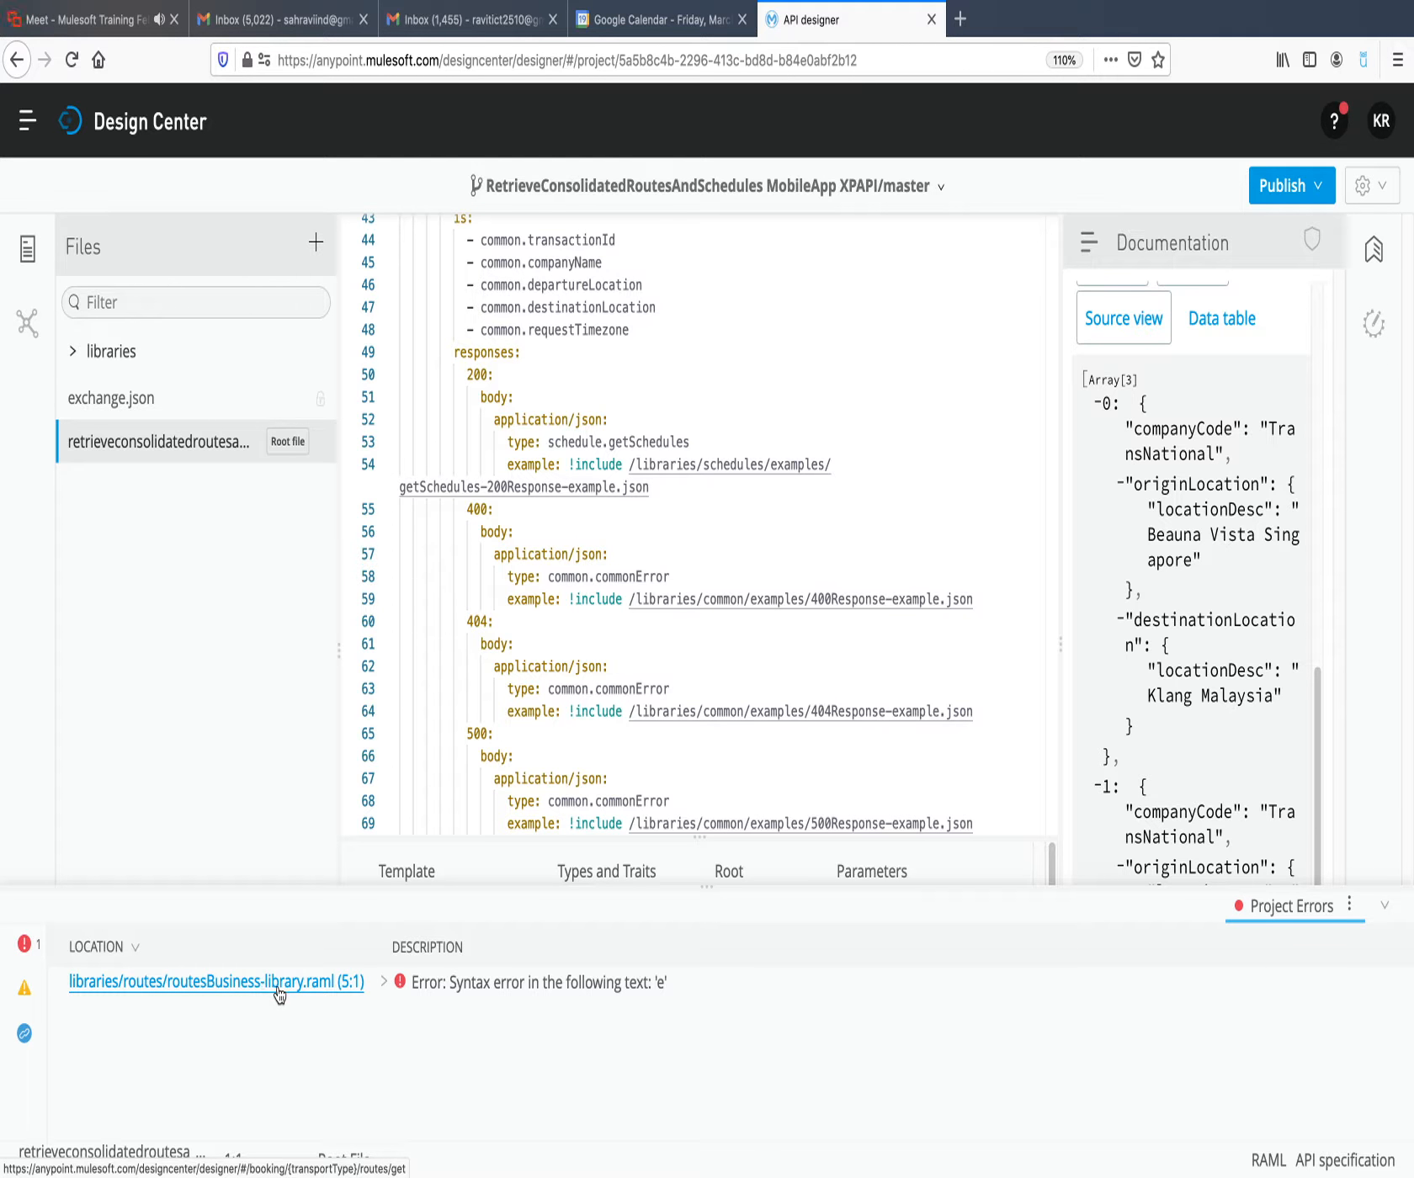
click(313, 985)
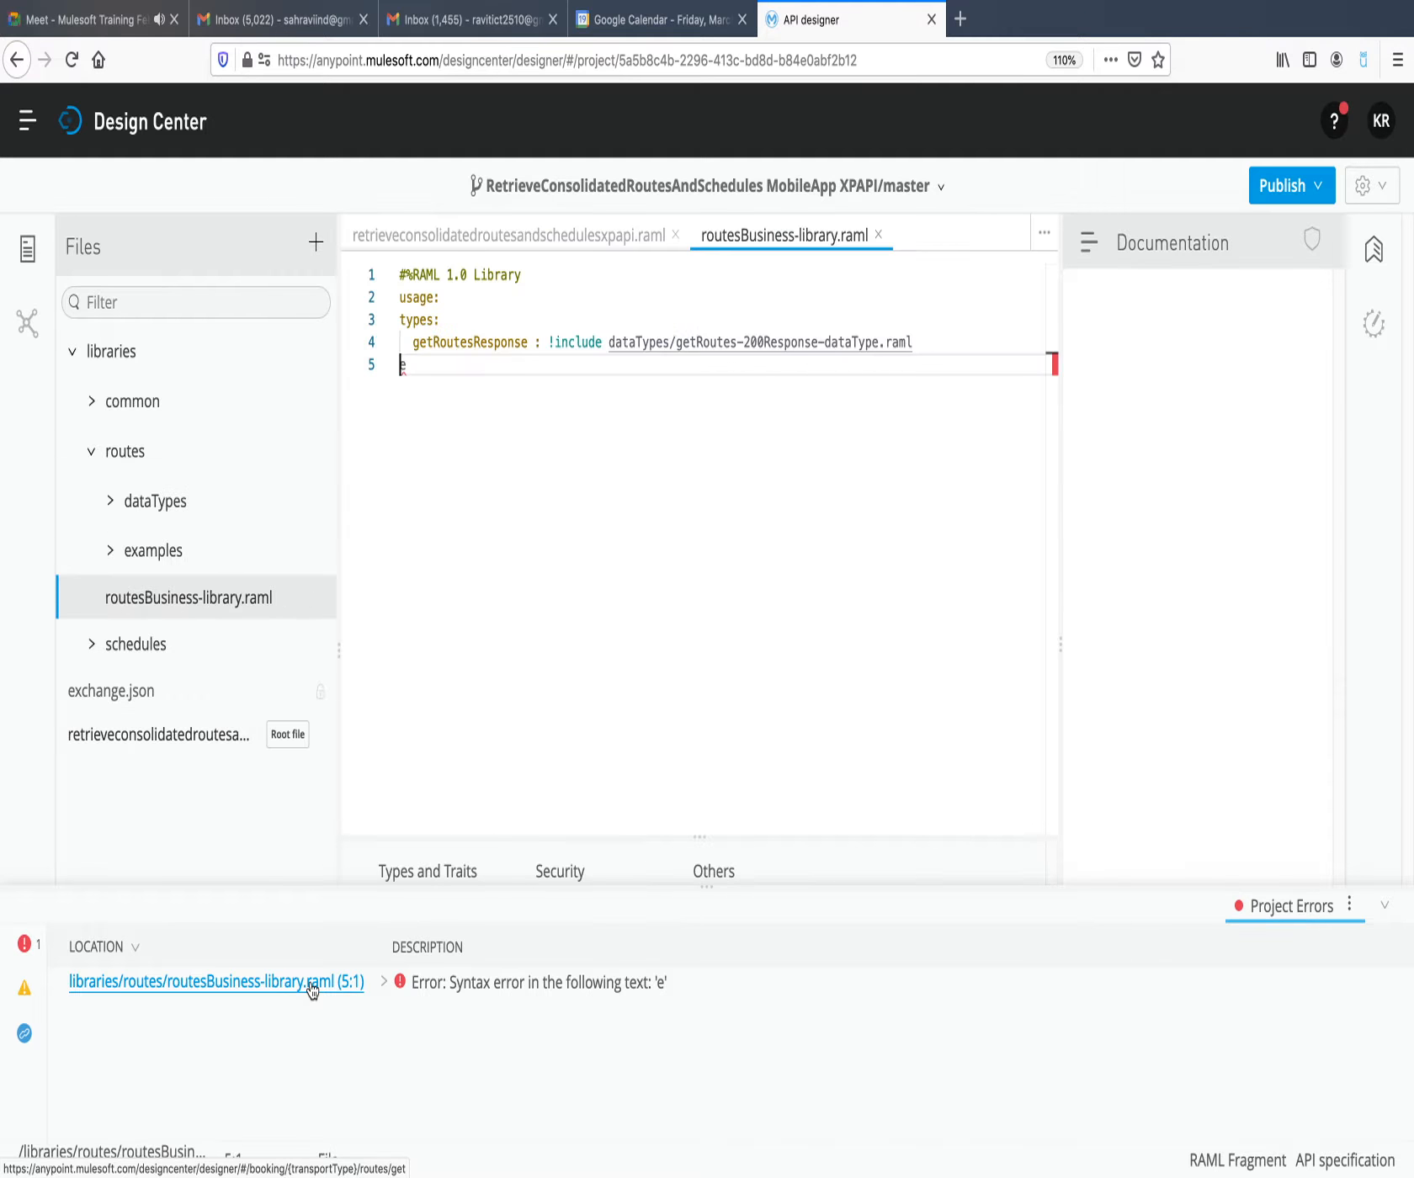
click(417, 366)
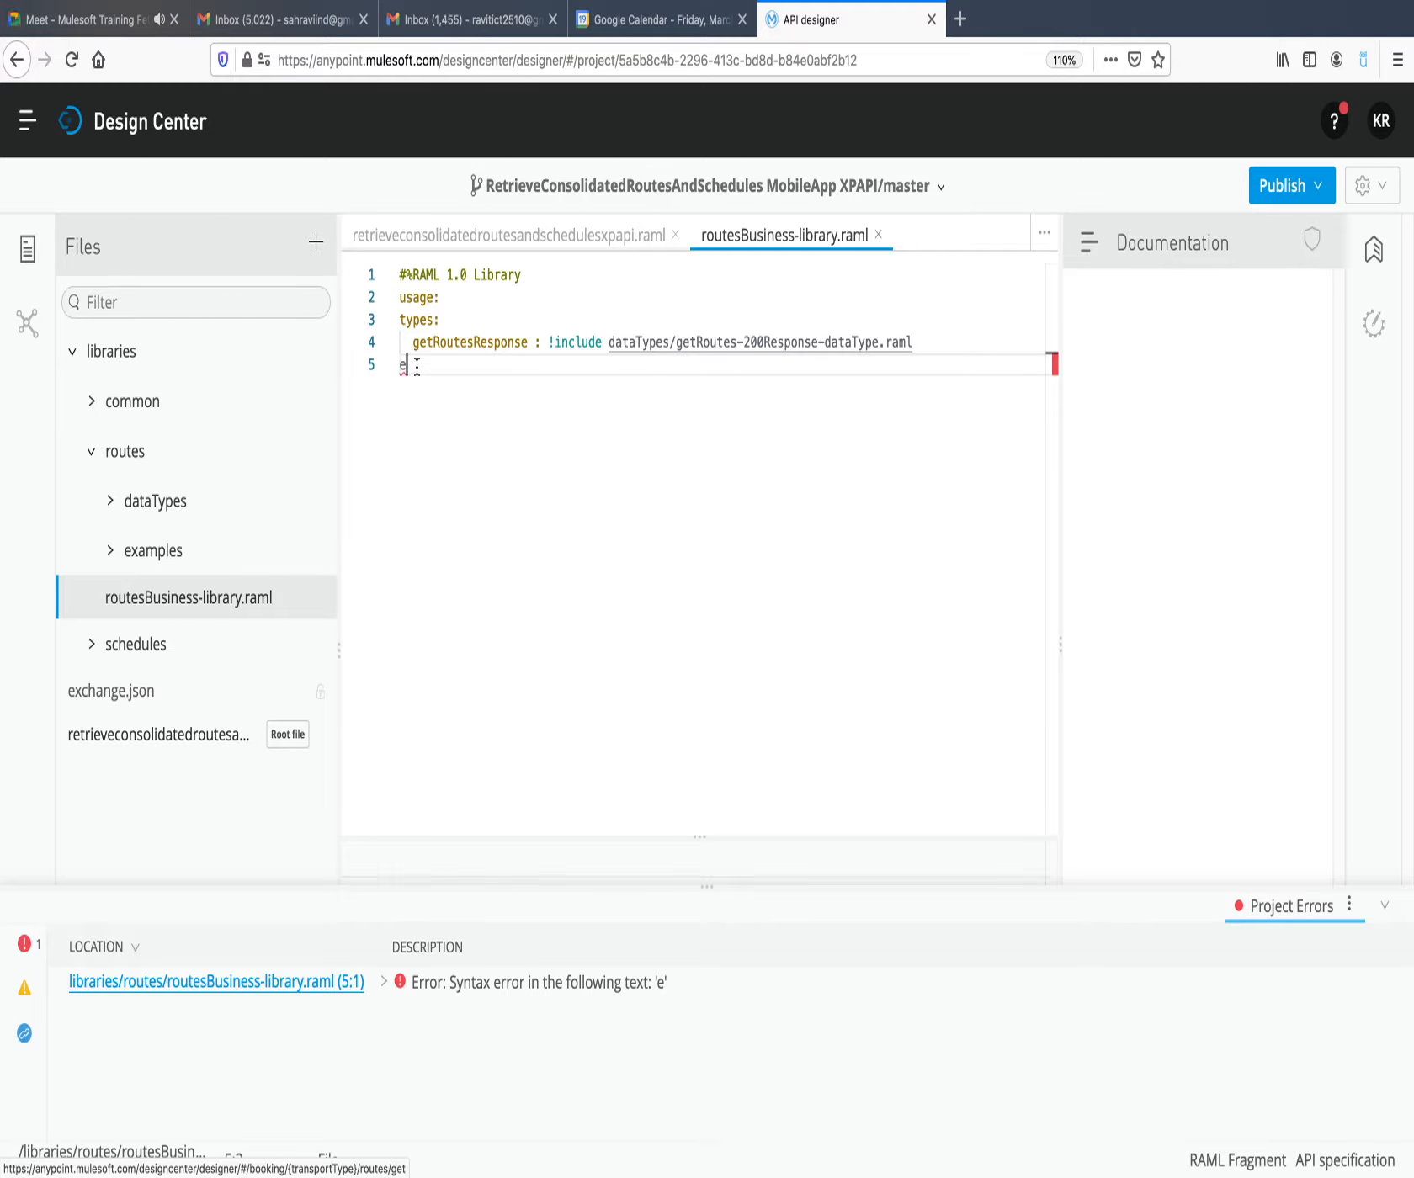
key(BackSpace)
key(BackSpace)
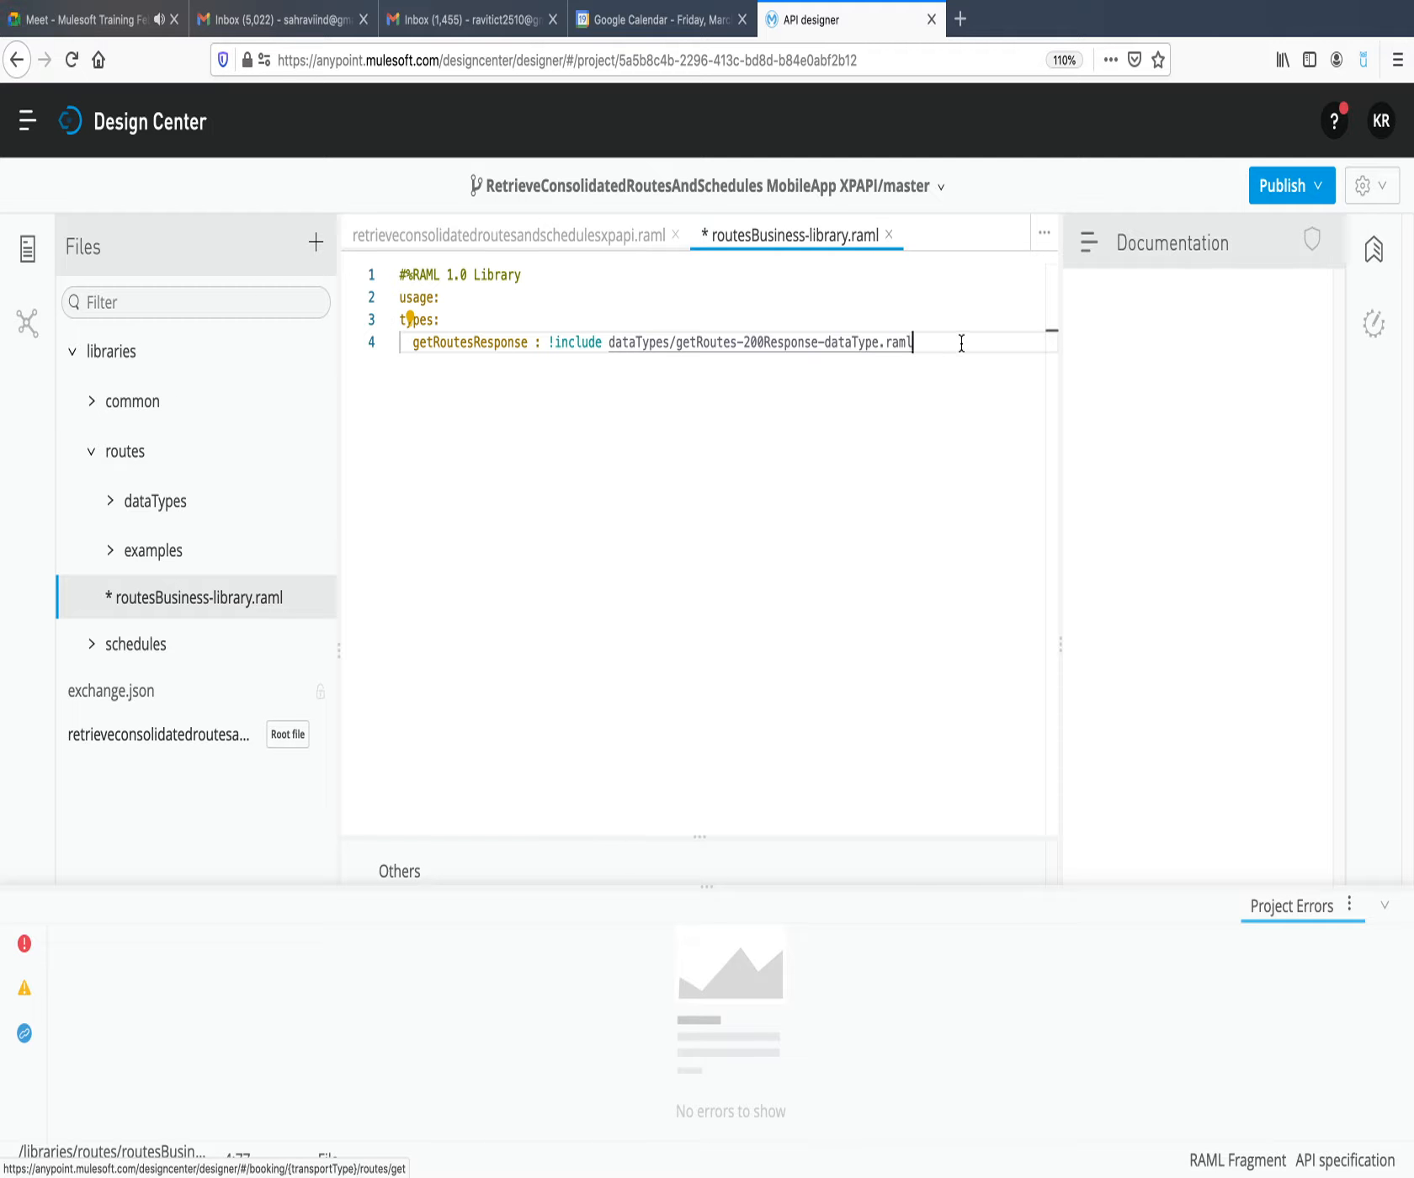
Publish the MobileApp XPAPI specification to Exchange with asset version 1.0.0 and API version v1.
click(1305, 197)
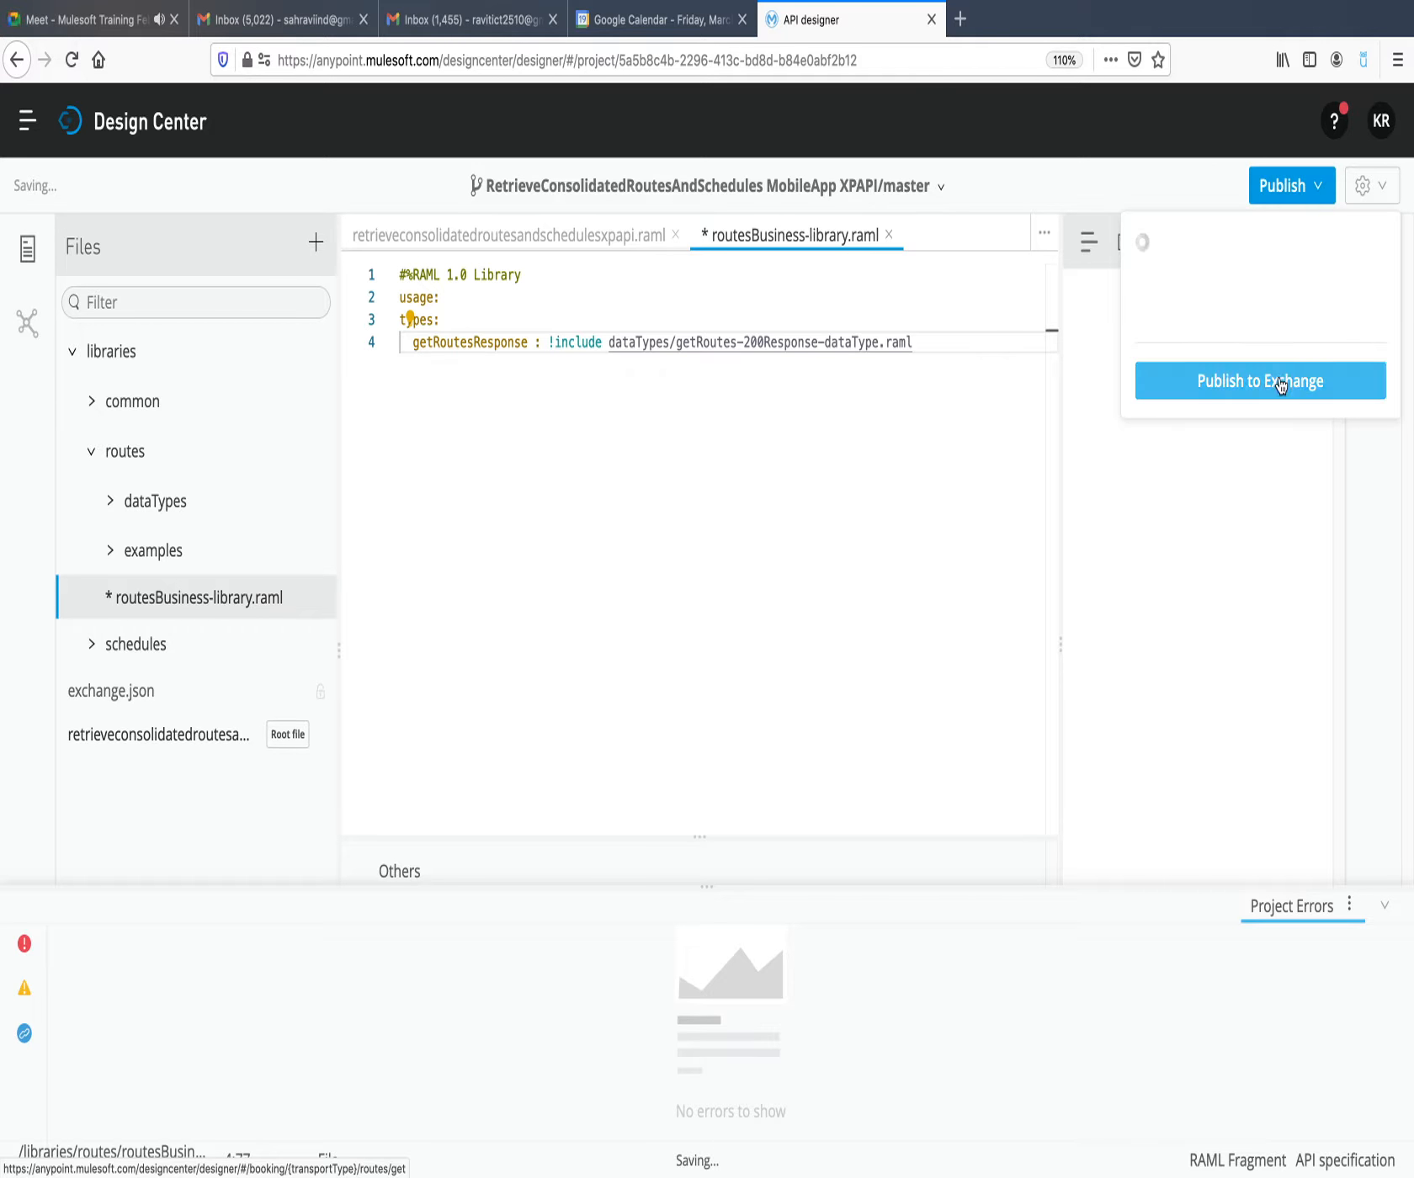
click(1279, 383)
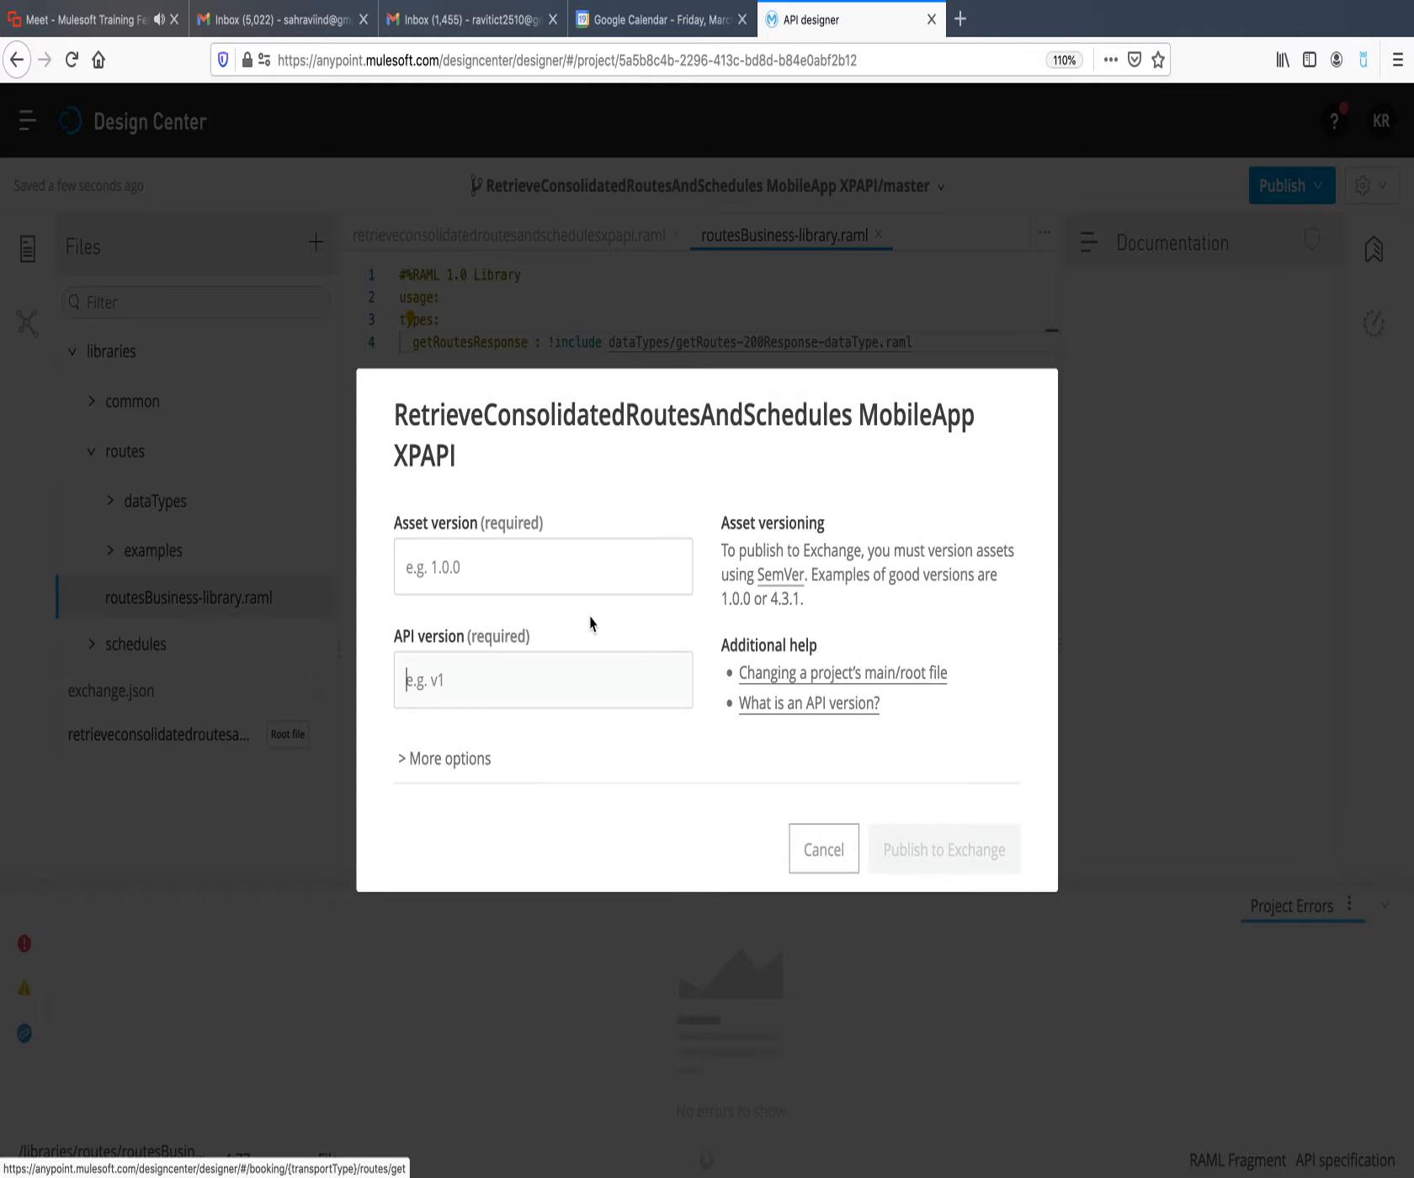
click(556, 578)
text(1.0.0)
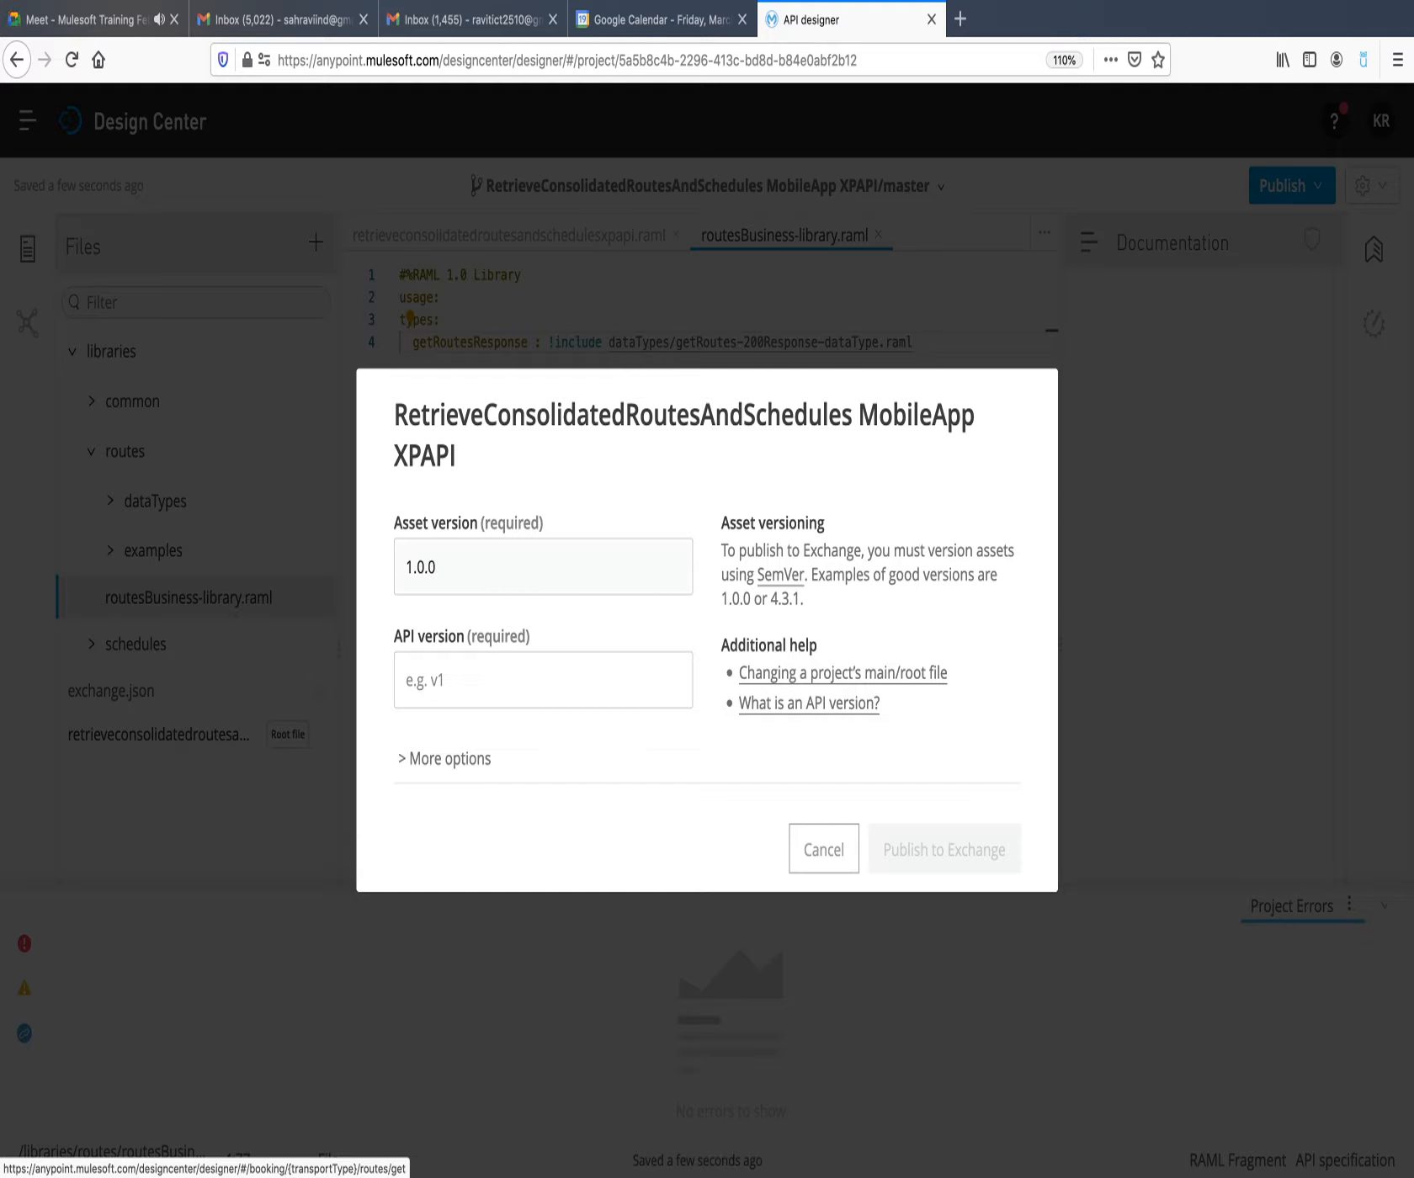
click(548, 673)
text(v1)
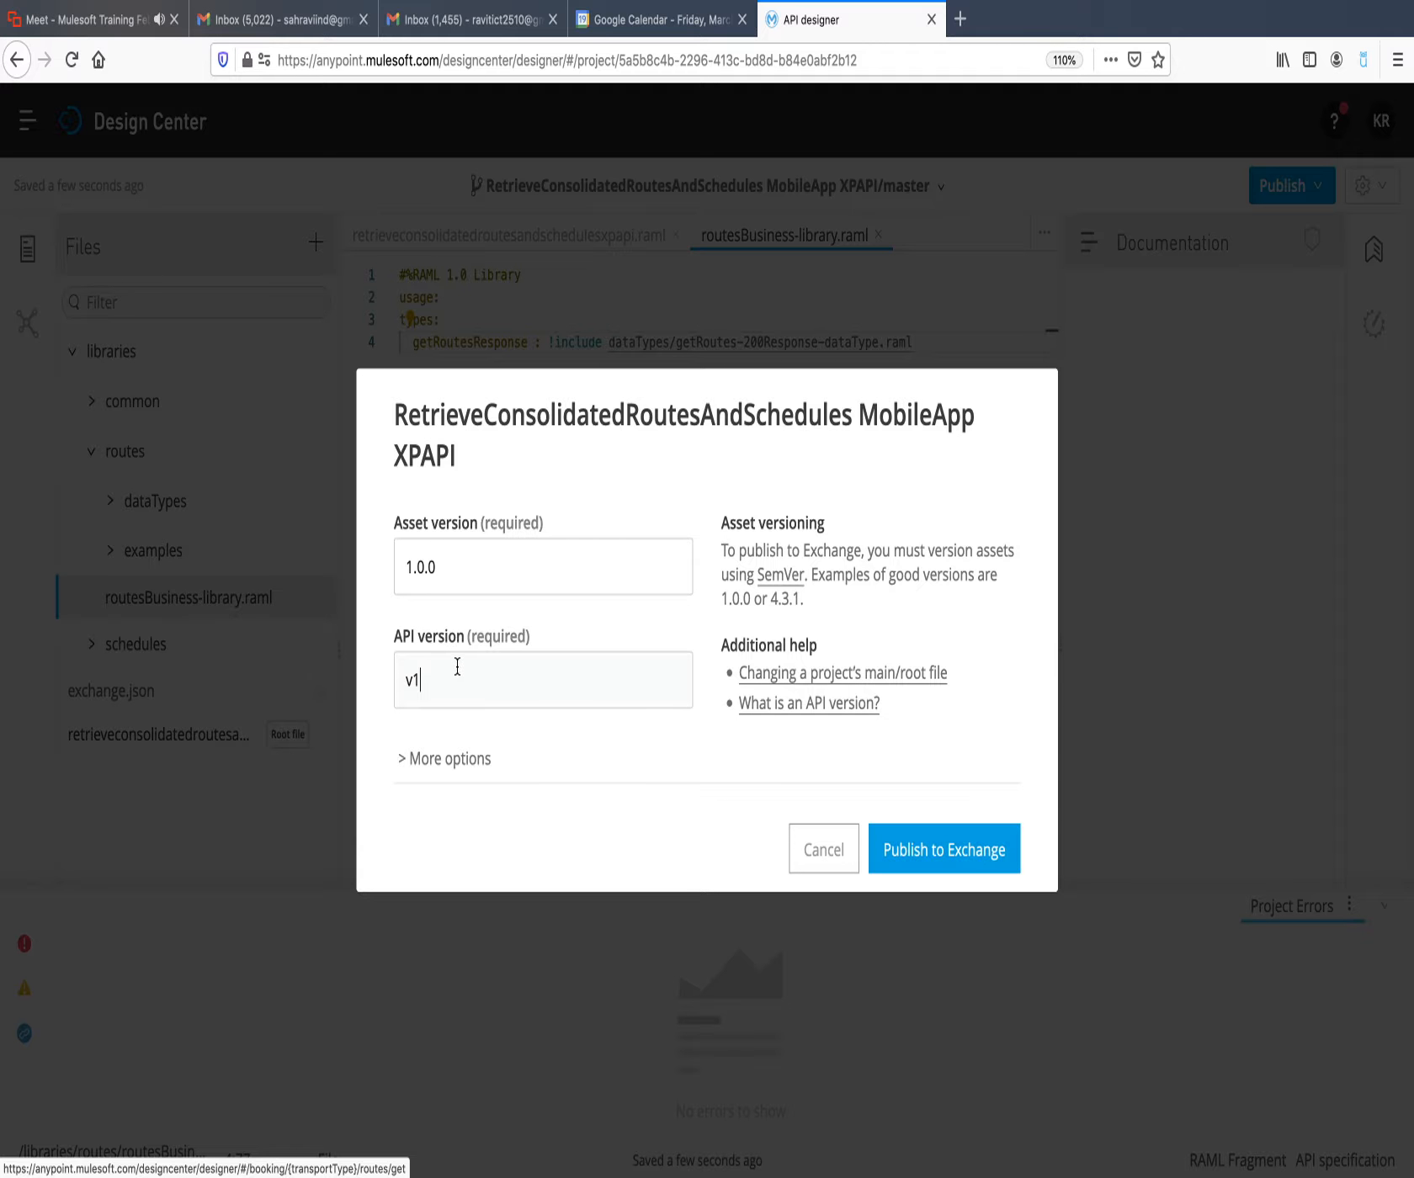
click(938, 866)
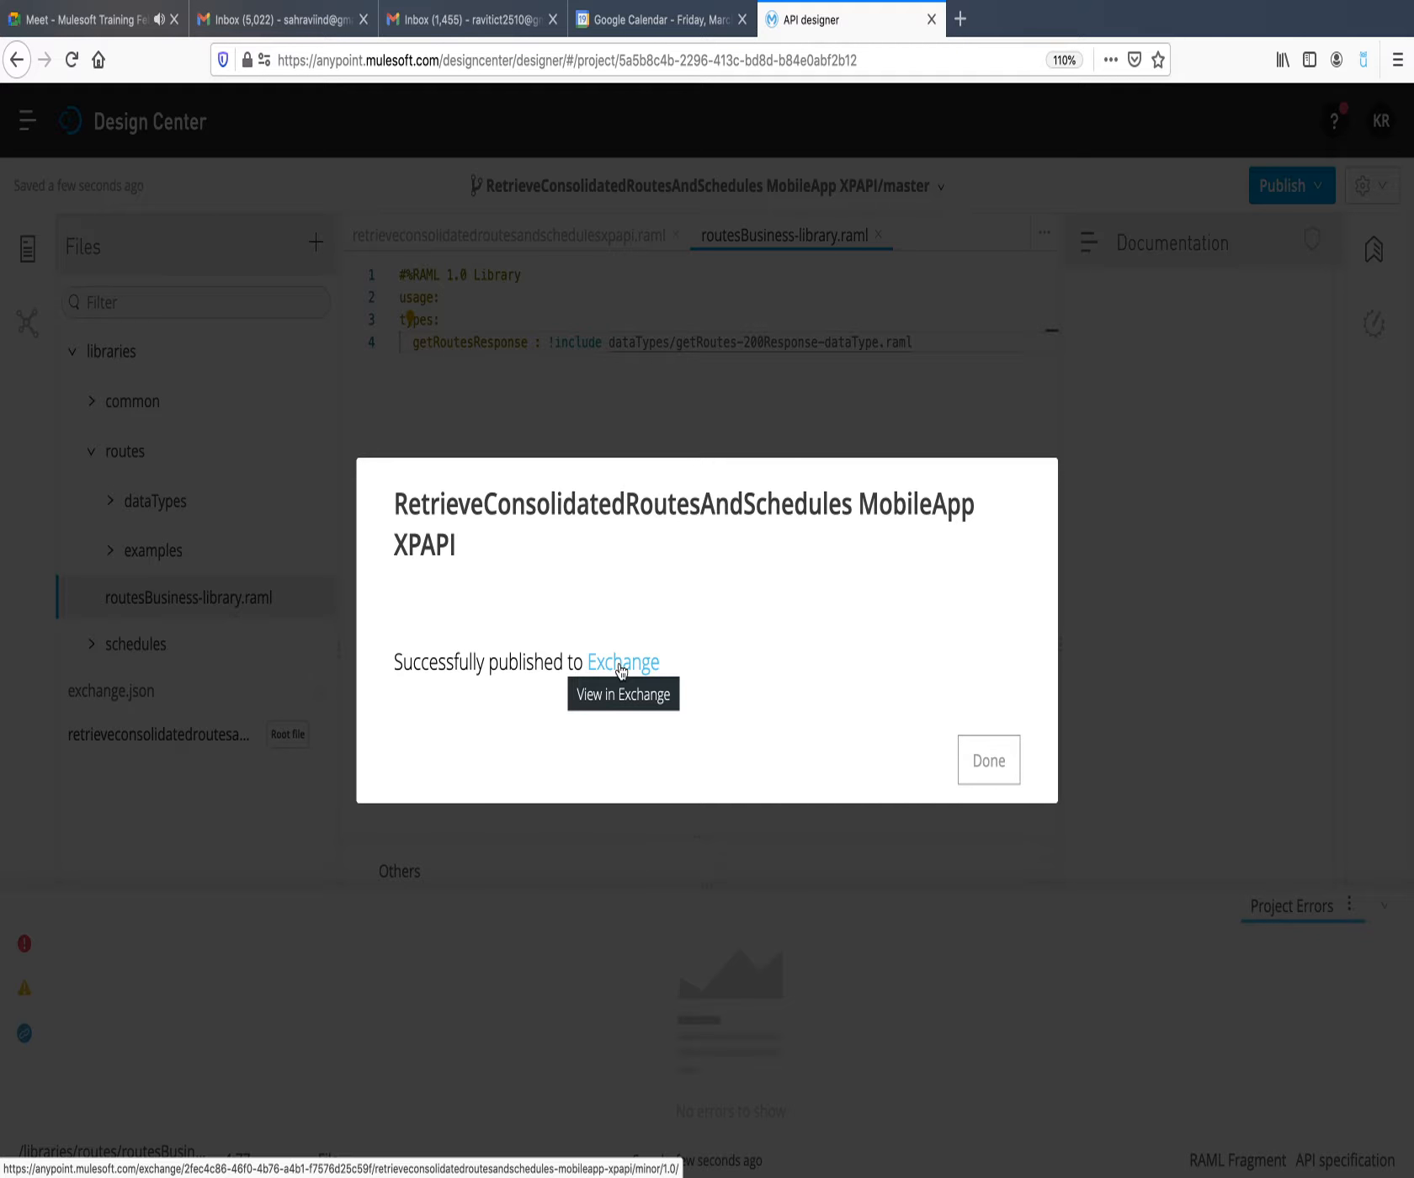
Open the published MobileApp XPAPI asset in Exchange in a separate browser tab.
right_click(621, 669)
click(642, 671)
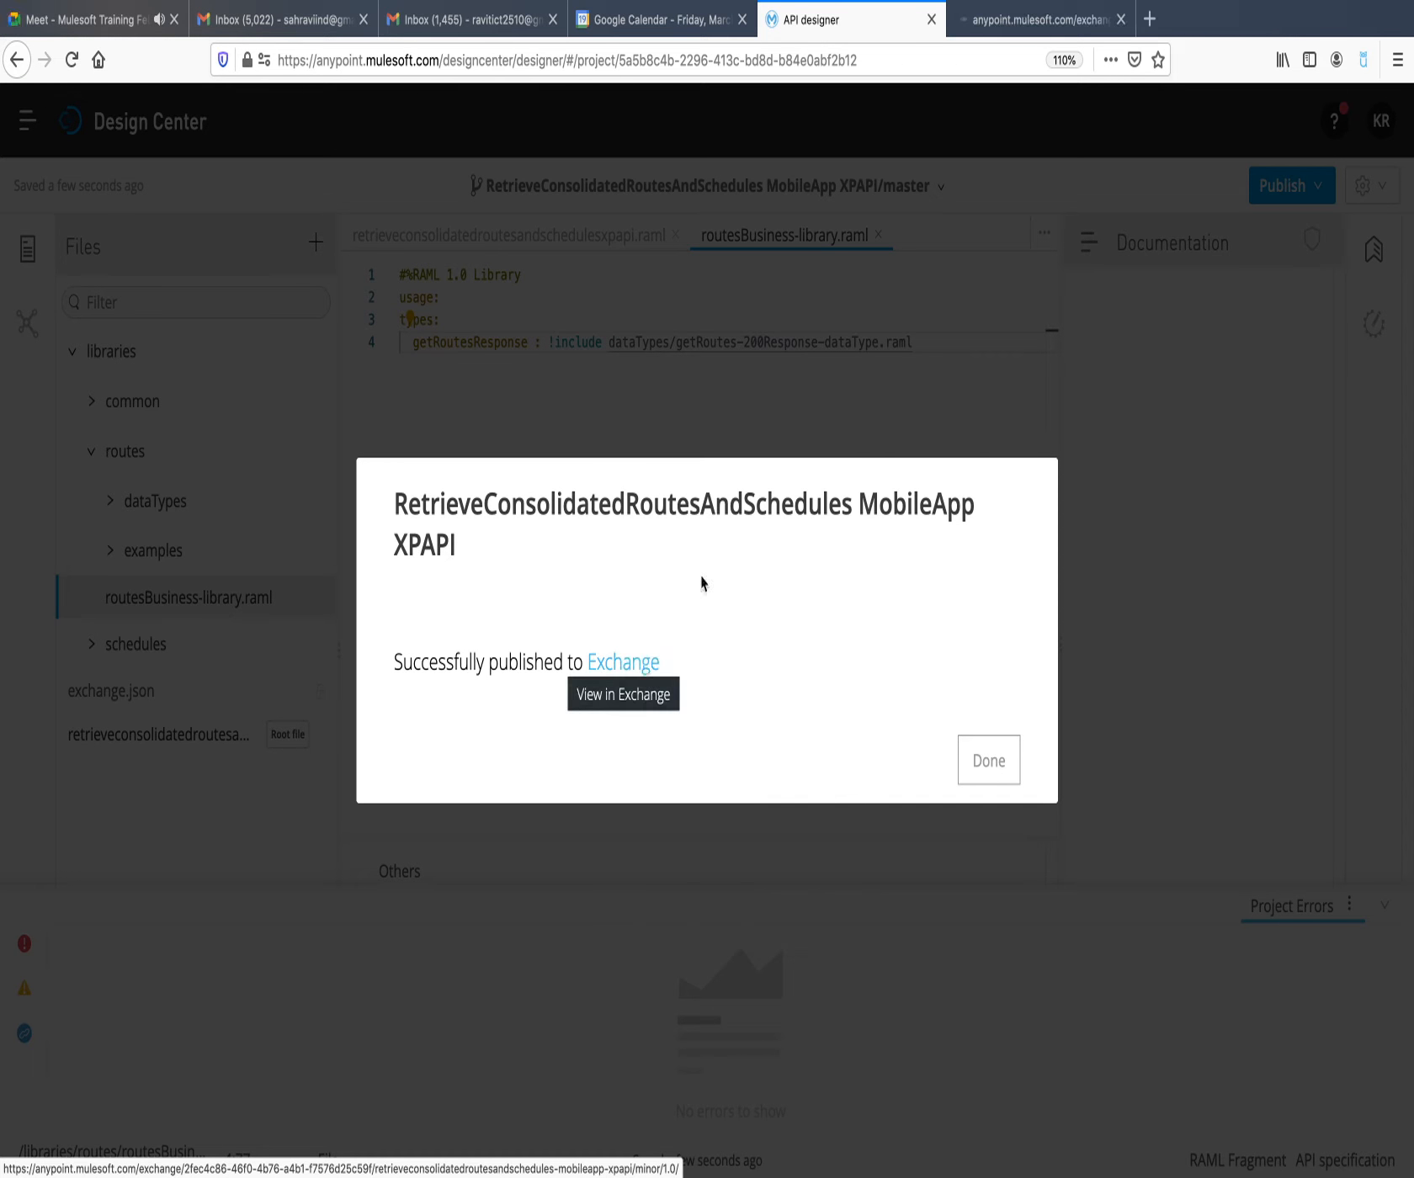
click(1038, 20)
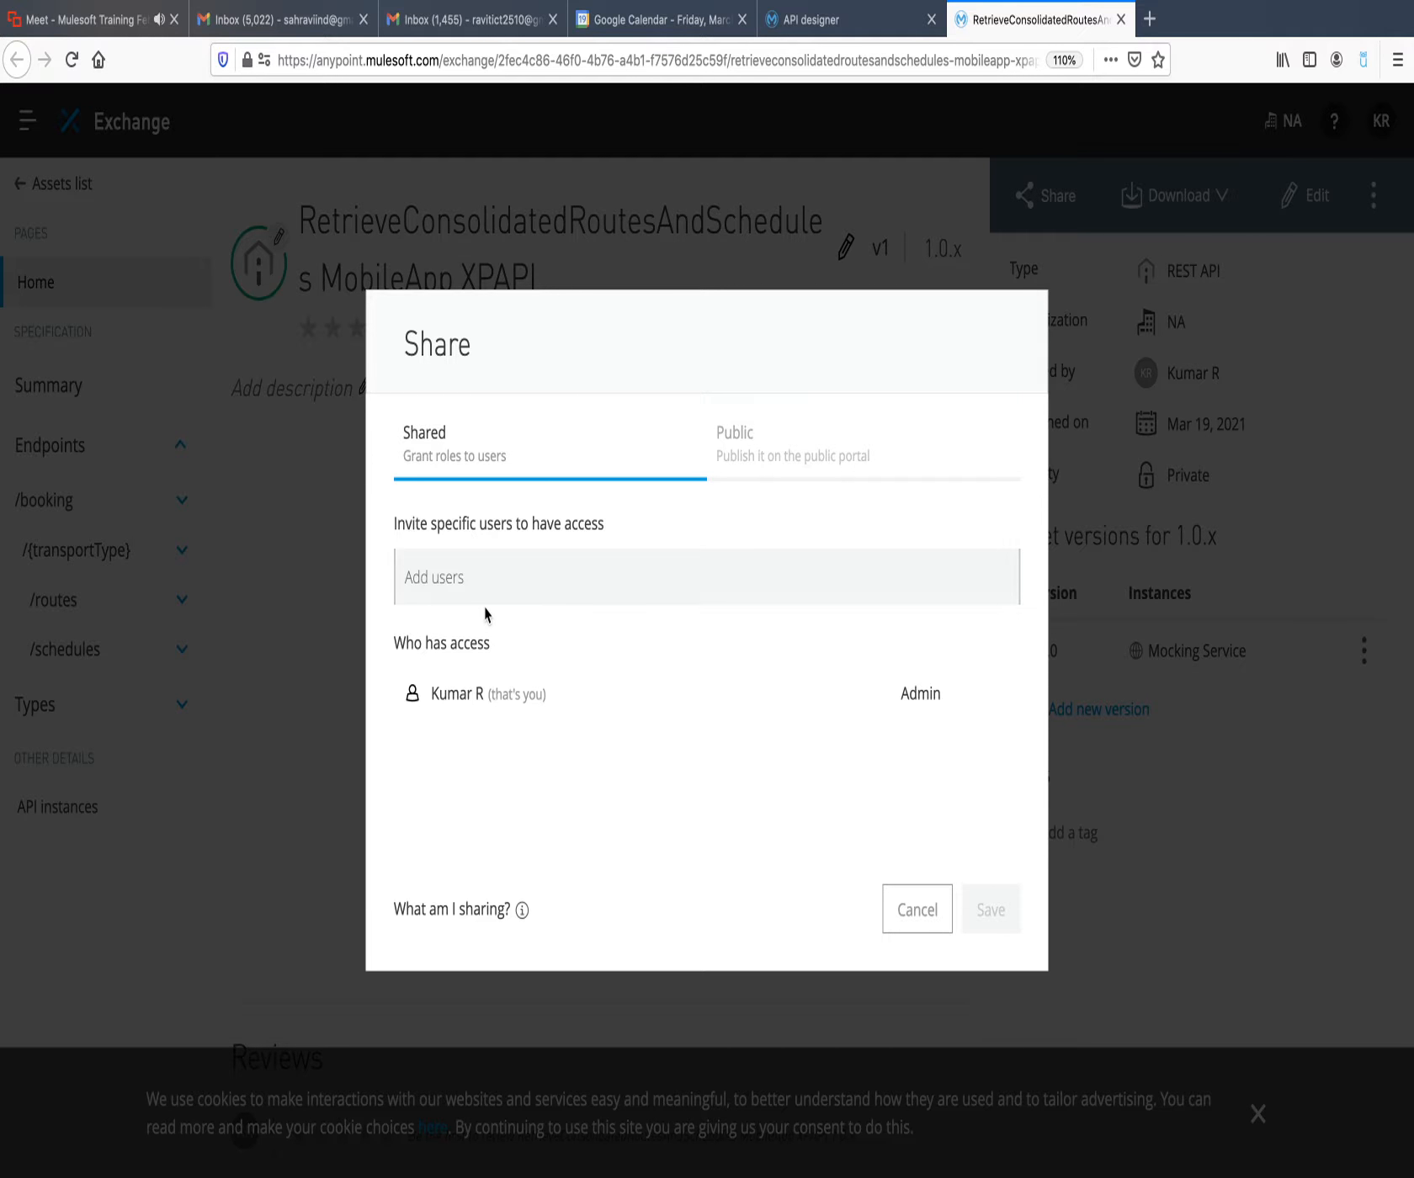
Examine the asset's user and public sharing options, leave them unsaved, and return to the Exchange assets list.
click(819, 472)
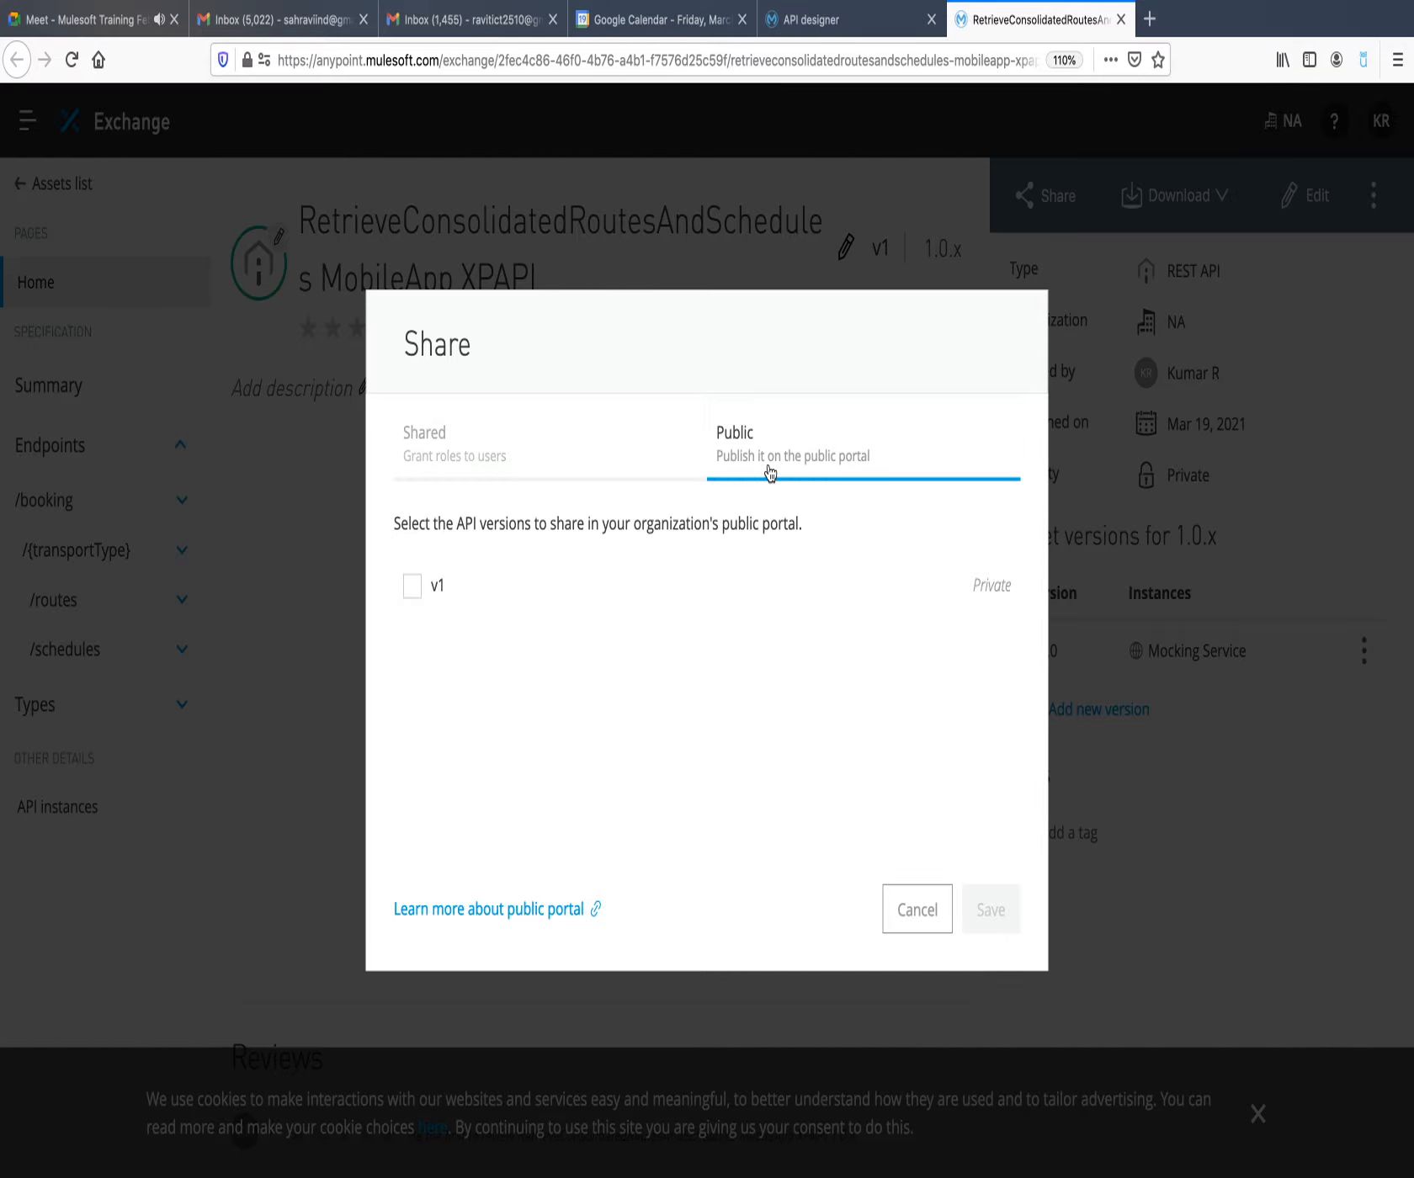
click(501, 470)
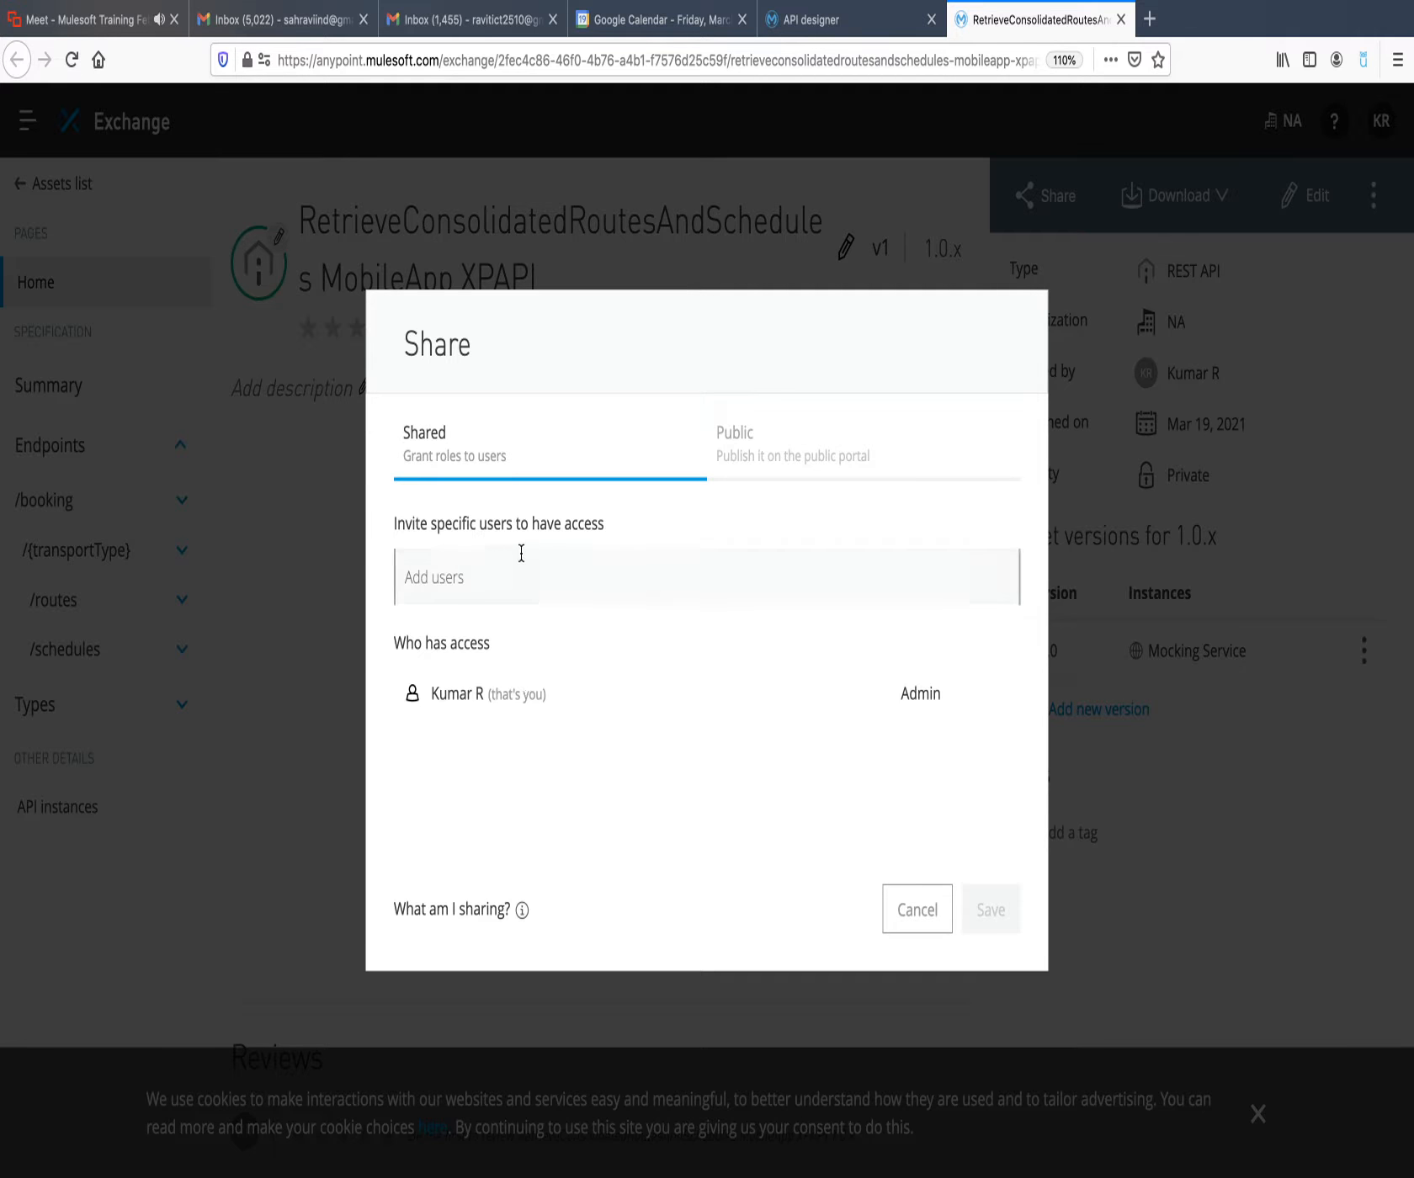
click(791, 463)
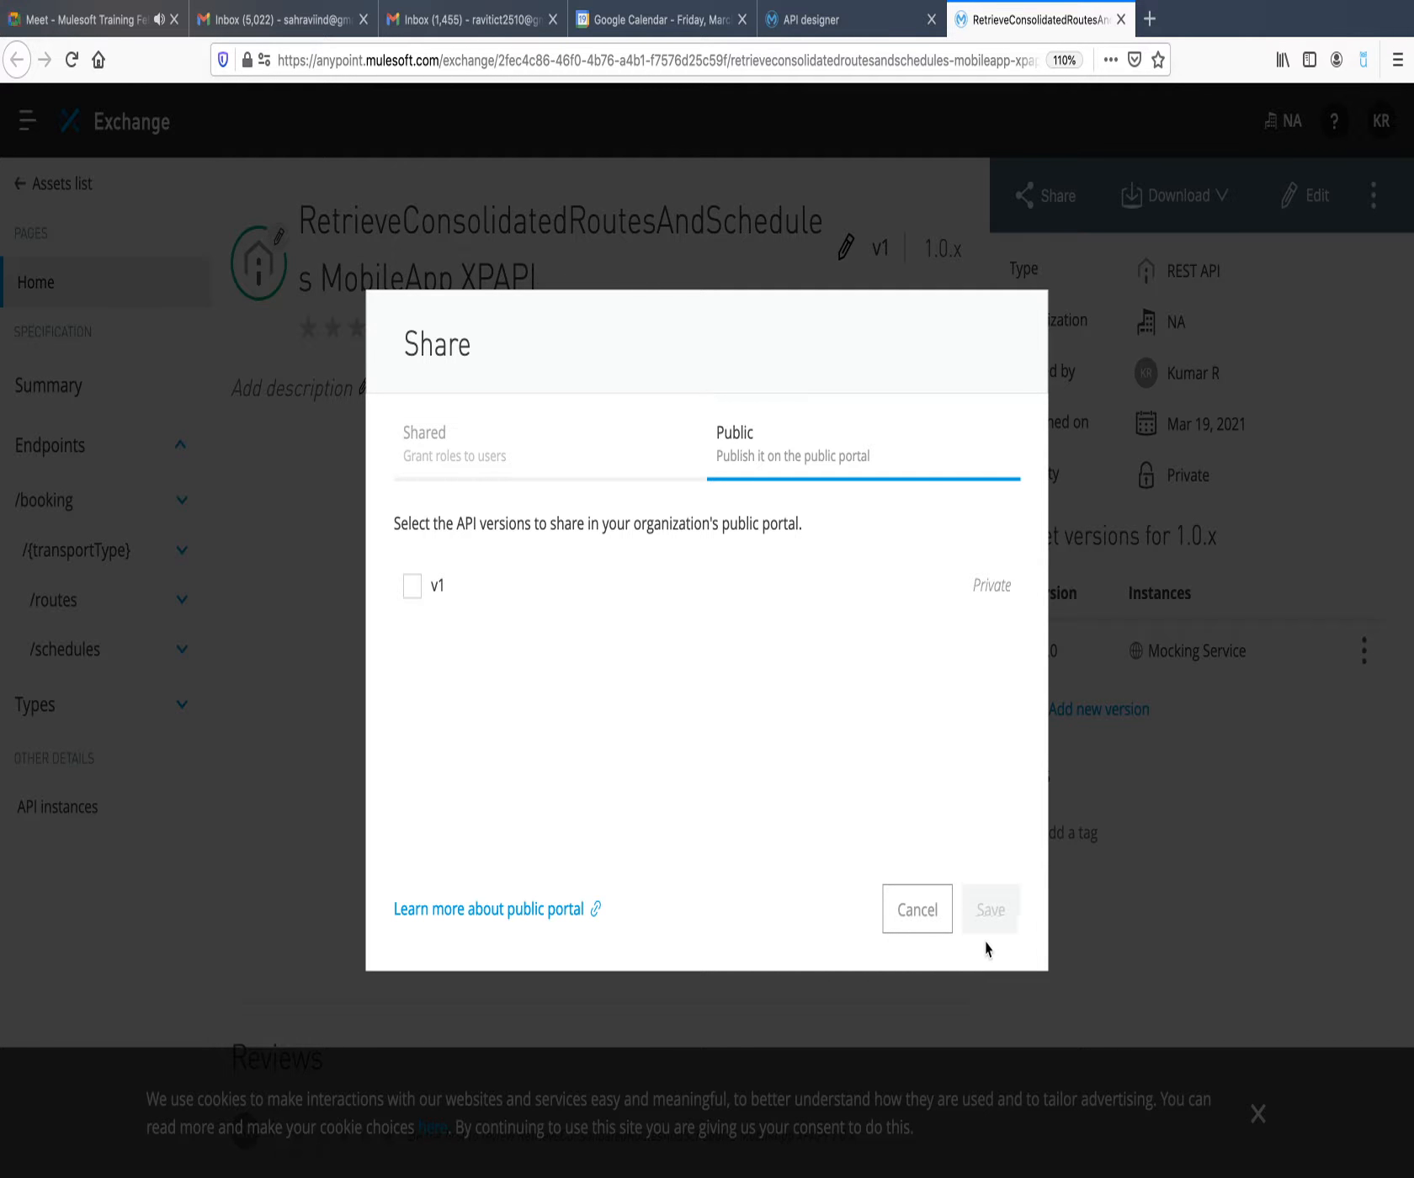
click(917, 910)
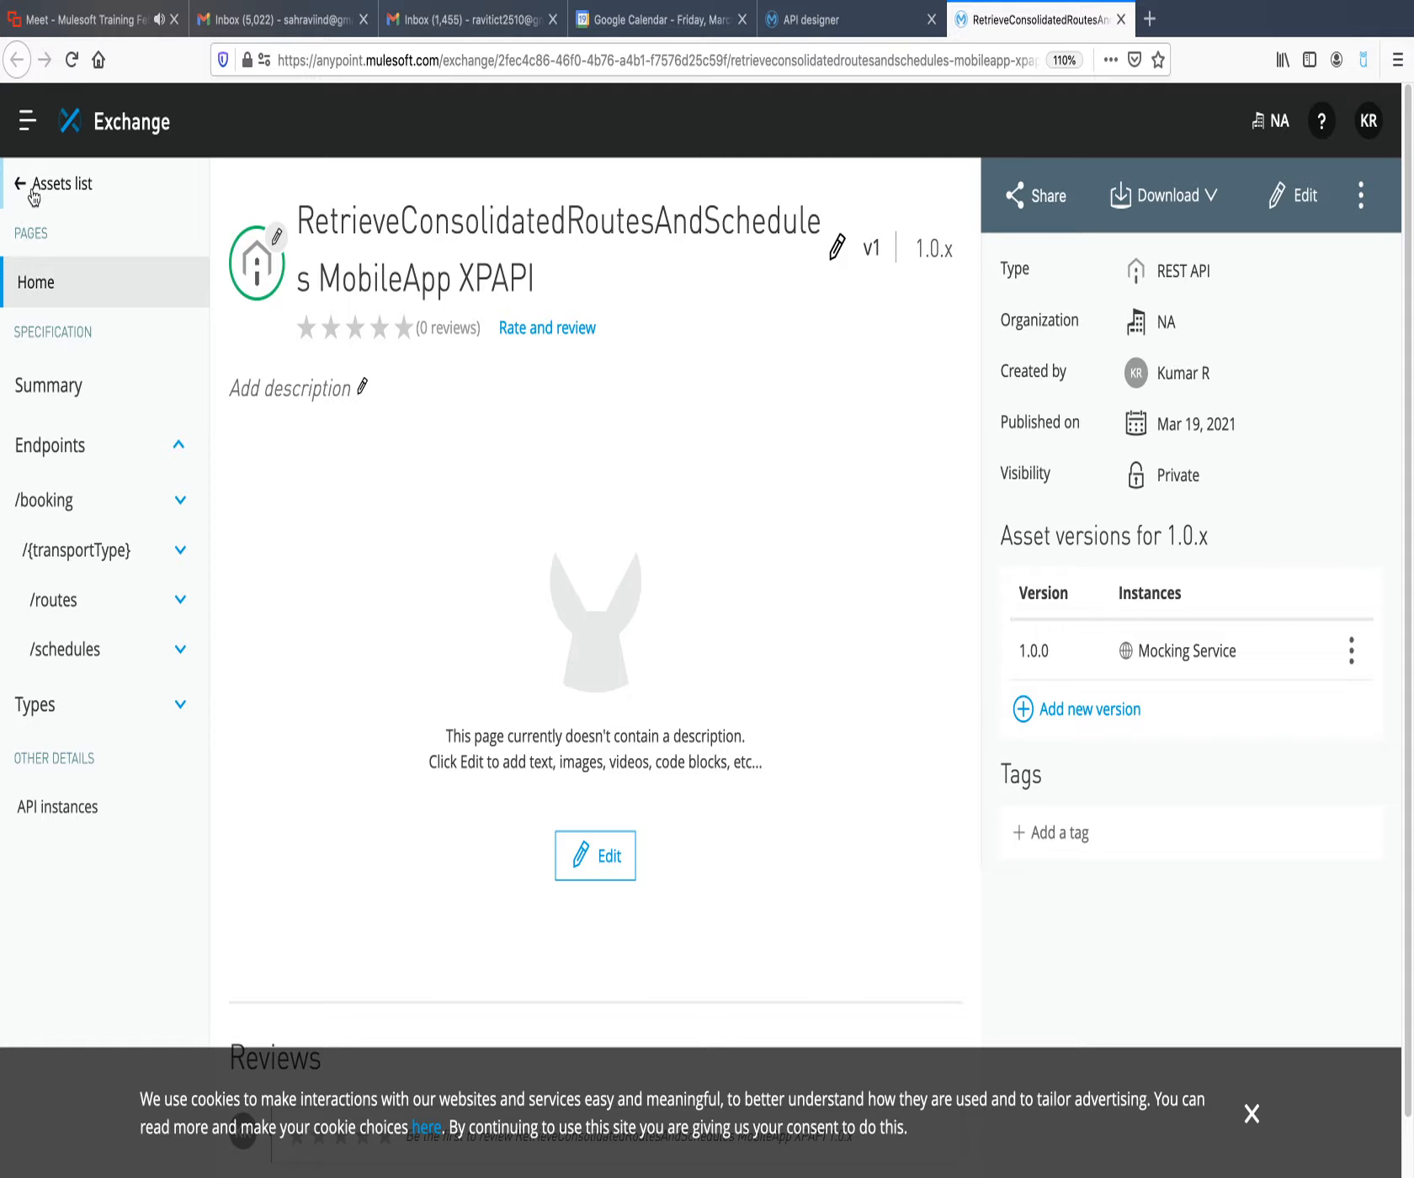
click(57, 158)
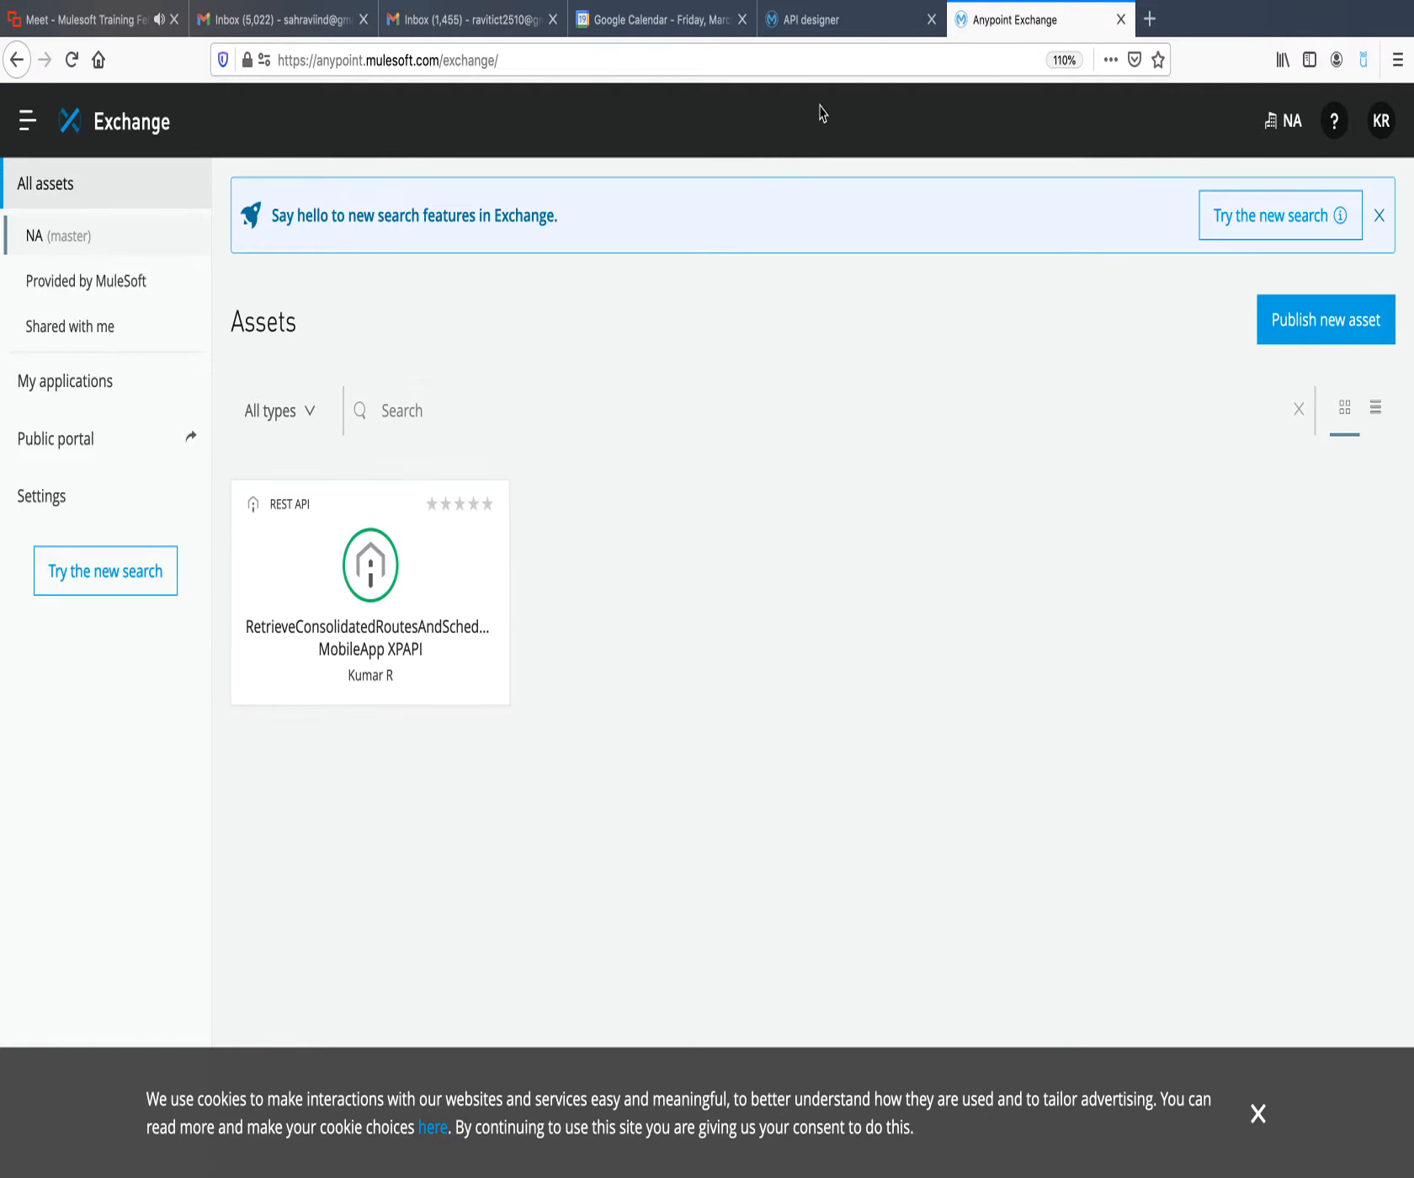
Switch back to Design Center, dismiss the publish confirmation, and open the RetrieveConsolidatedRoutesAndSchedules WebApp XPAPI project.
click(856, 24)
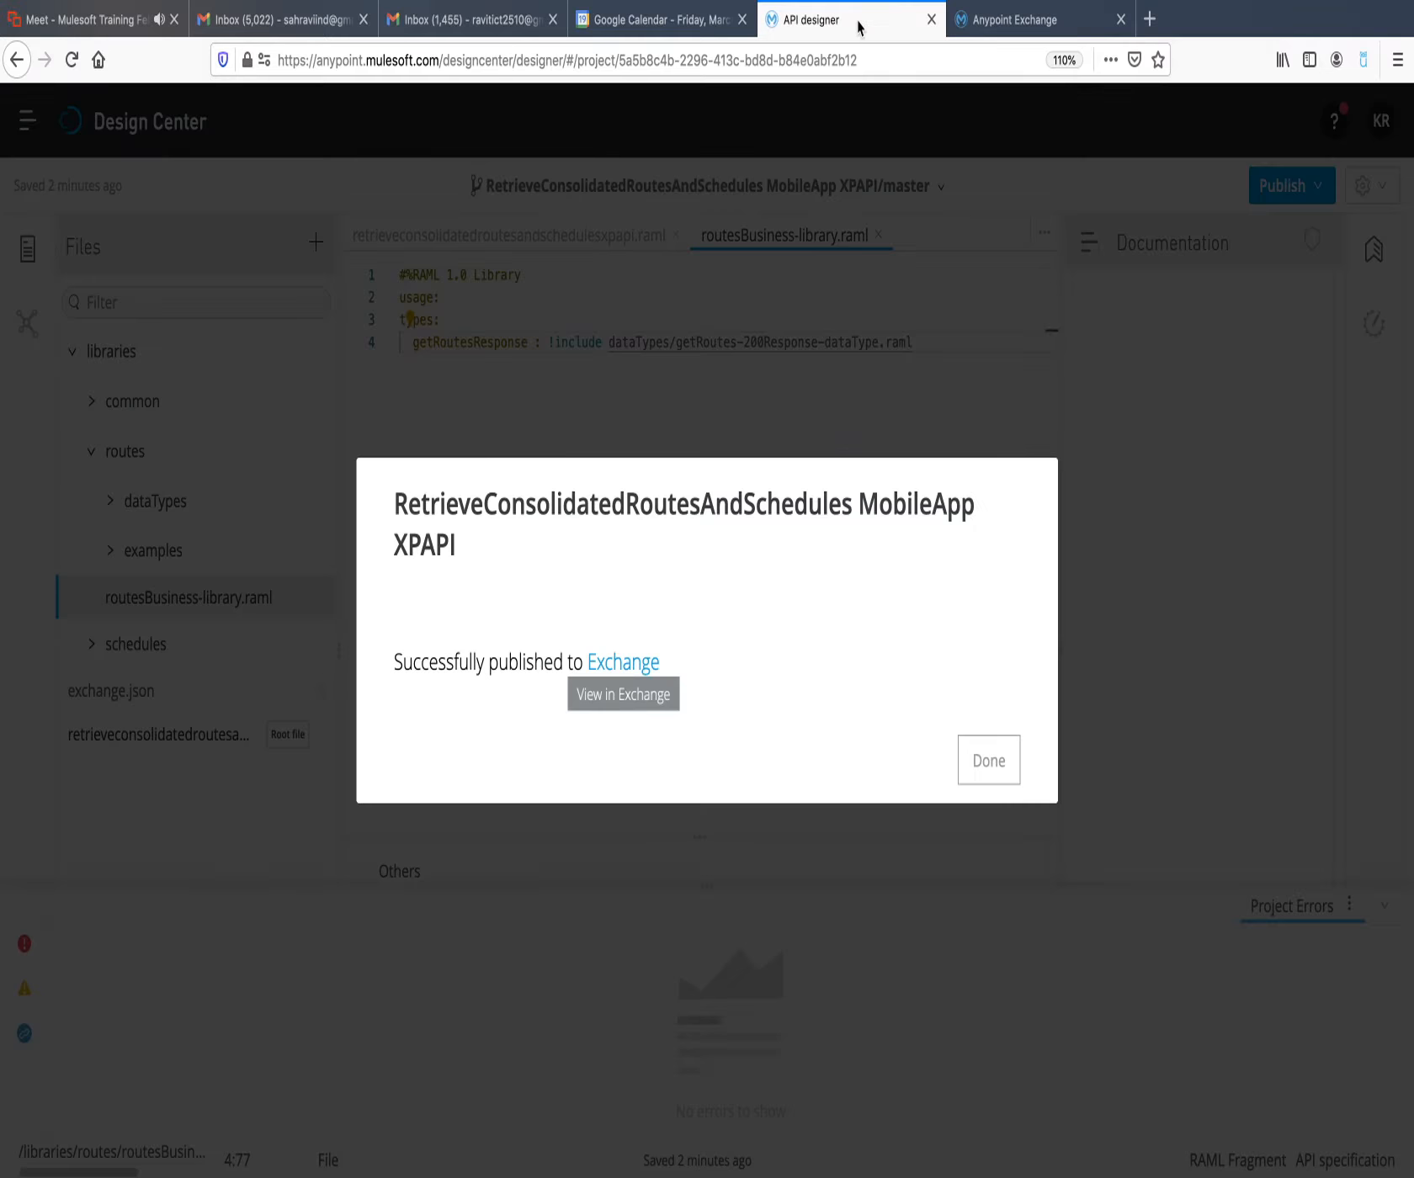
click(989, 759)
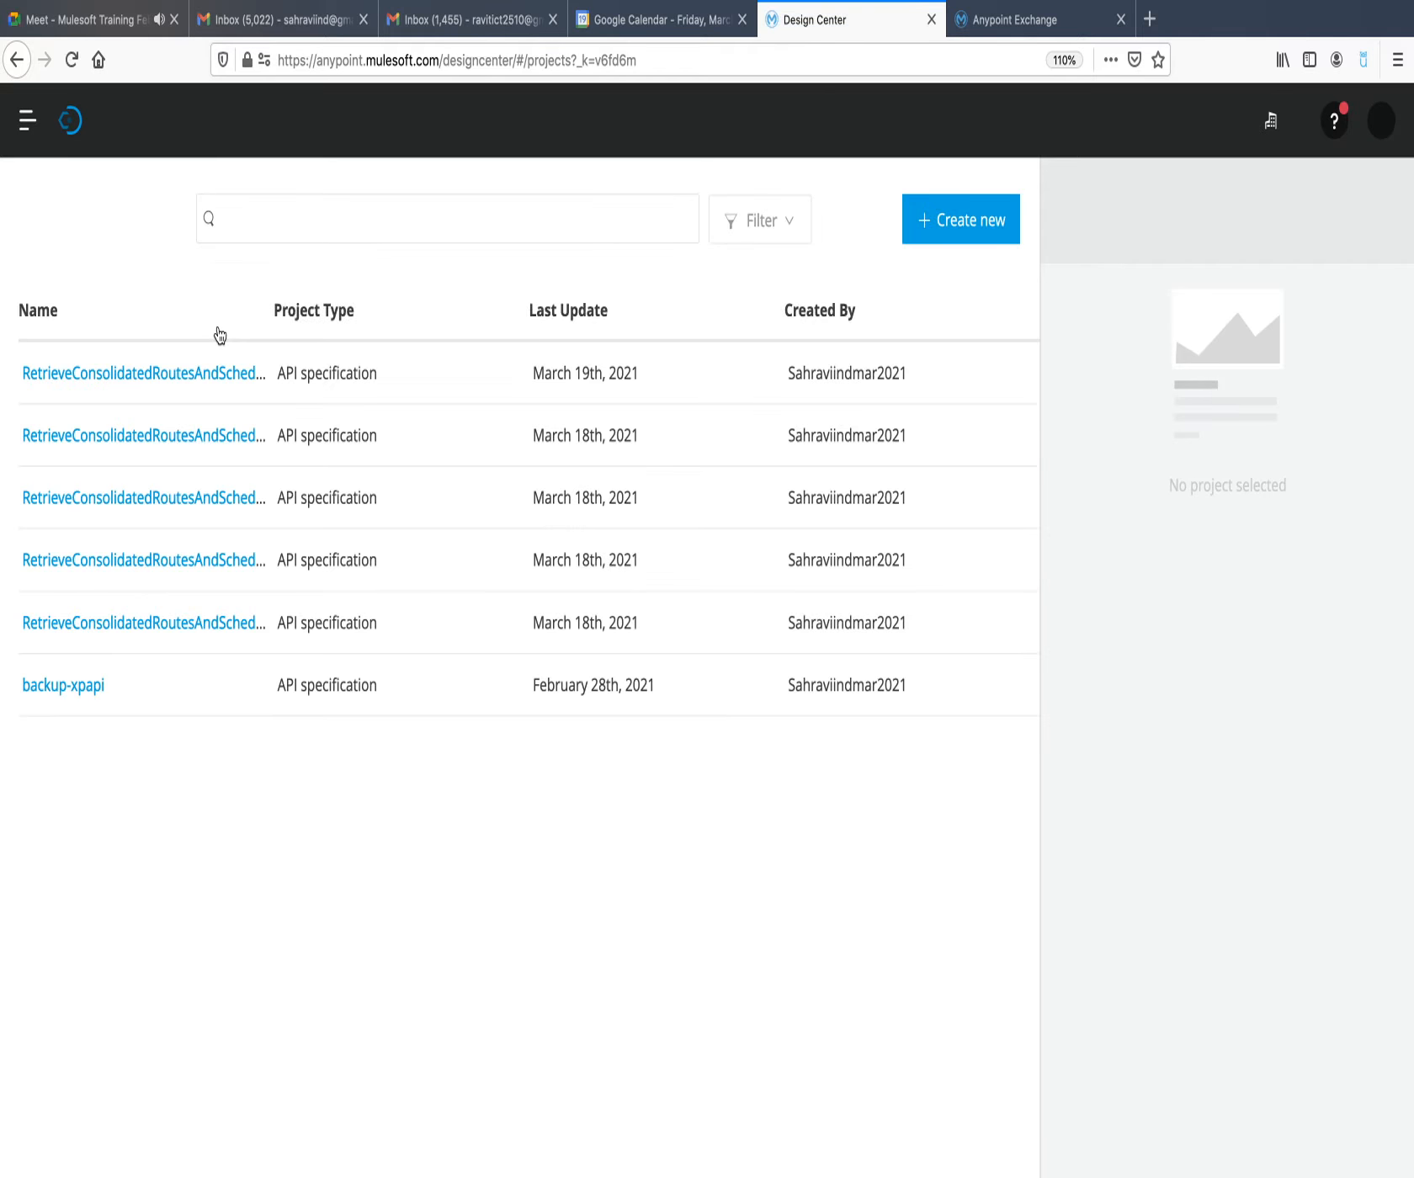
click(983, 19)
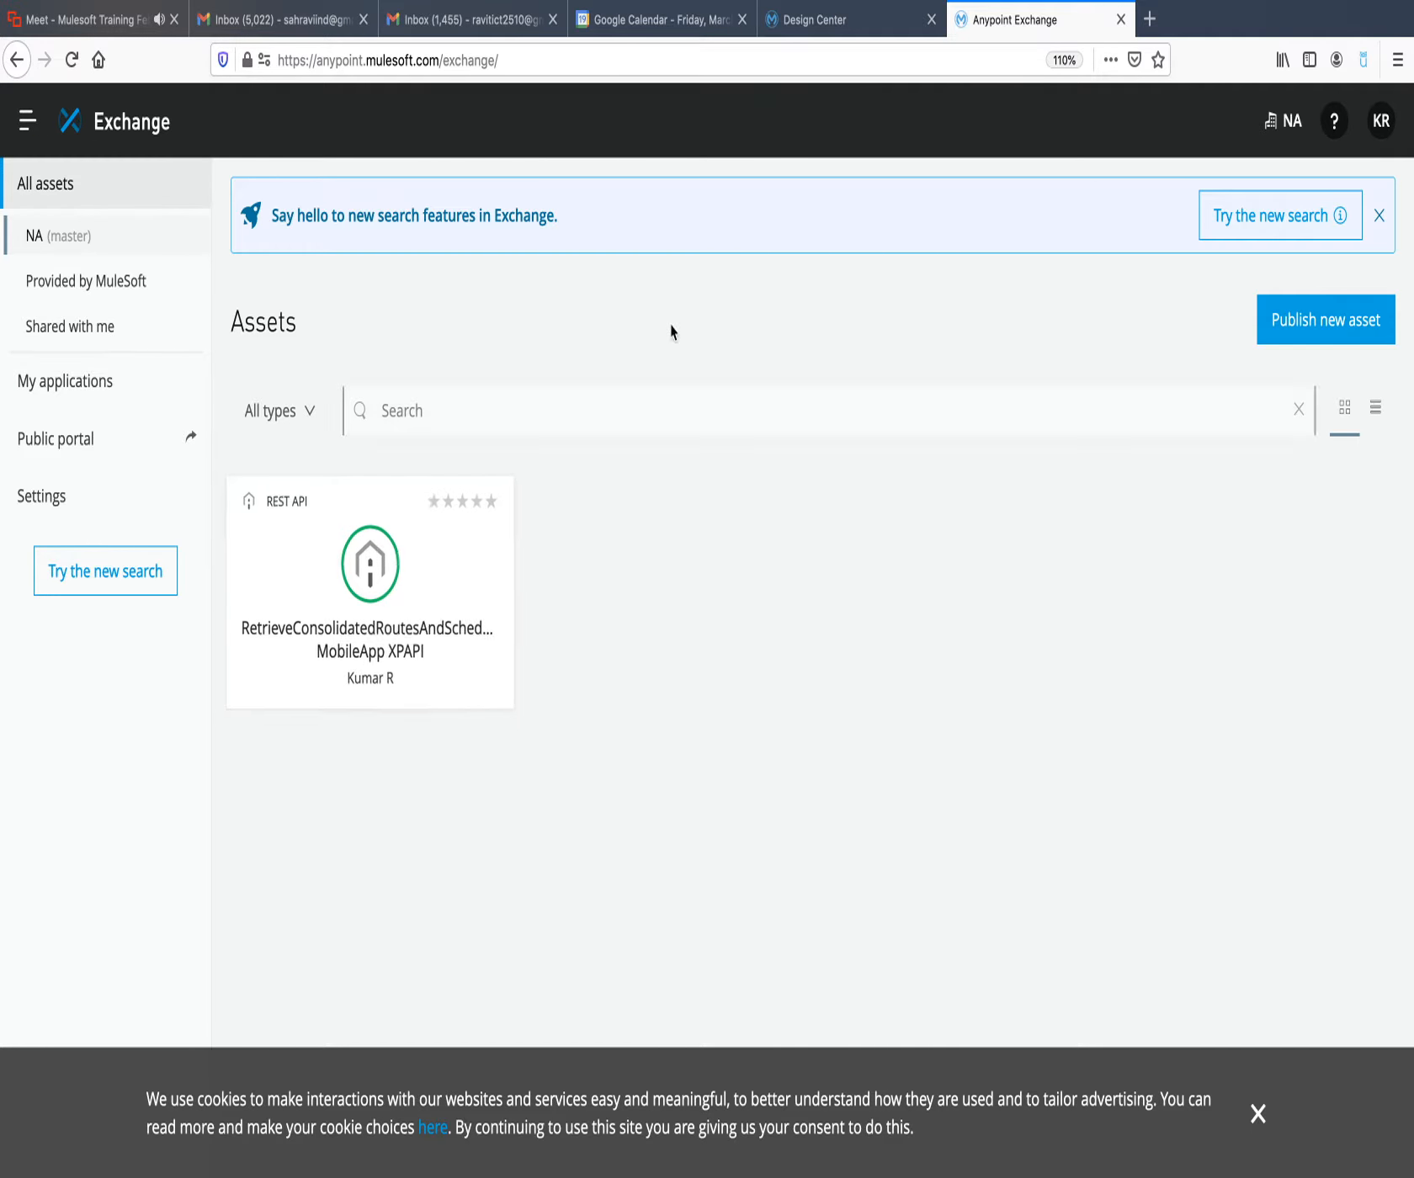
click(816, 20)
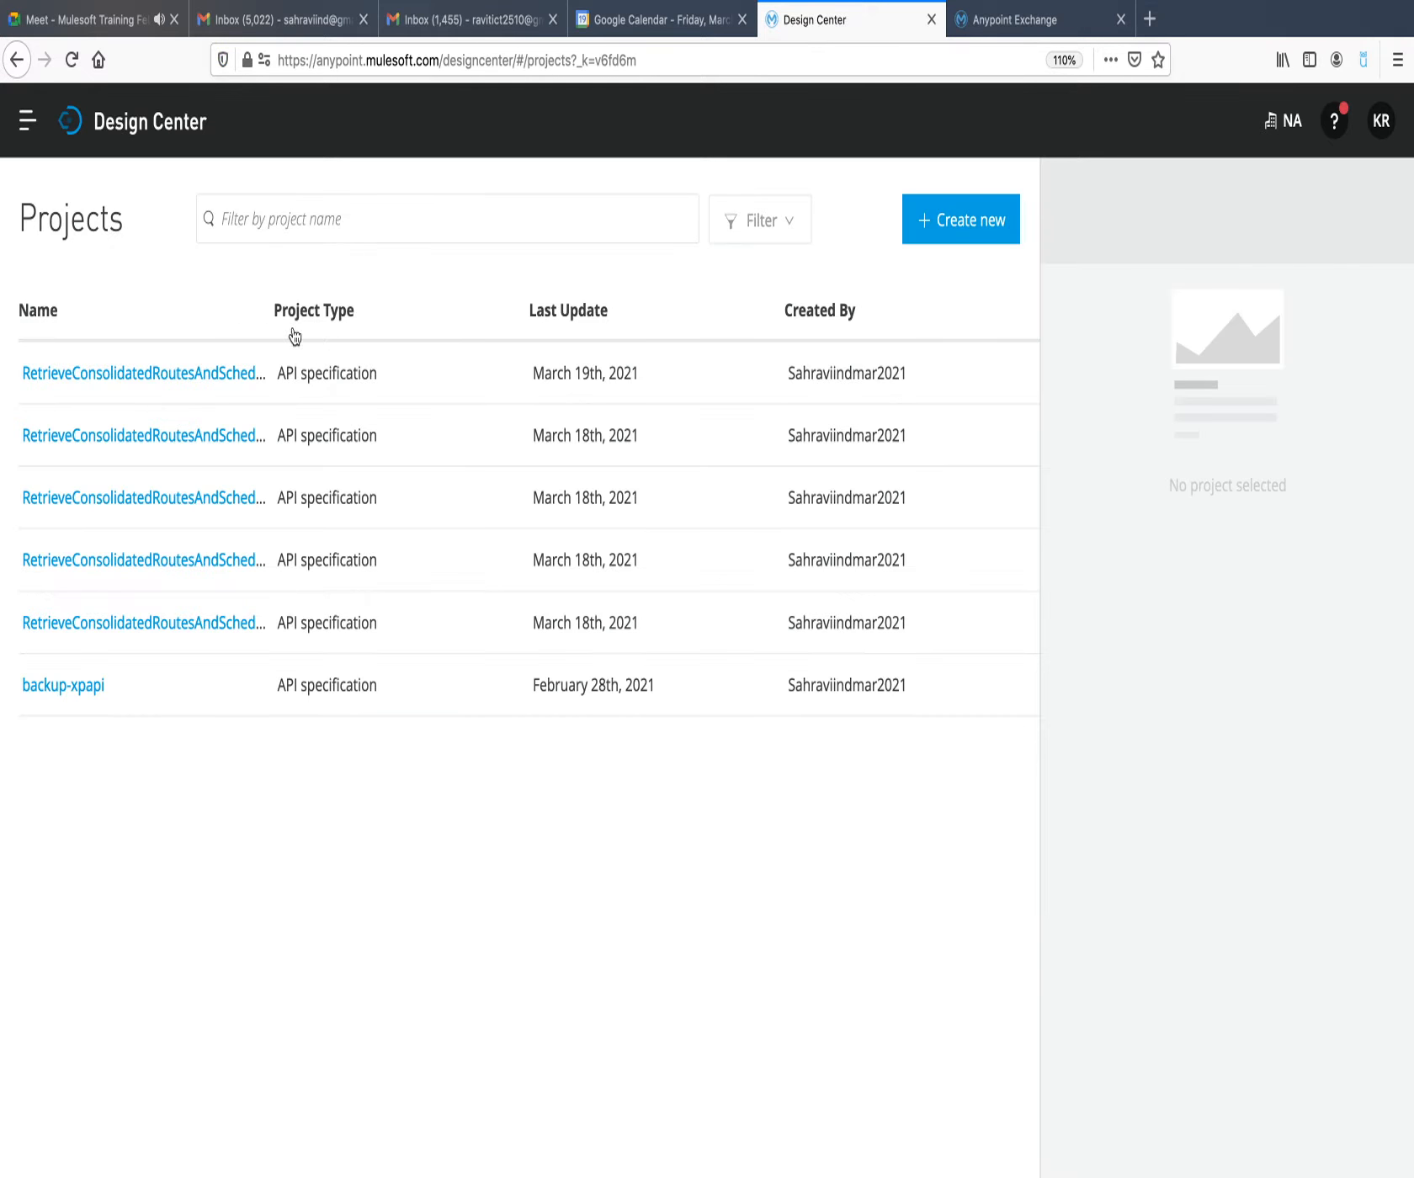
click(169, 448)
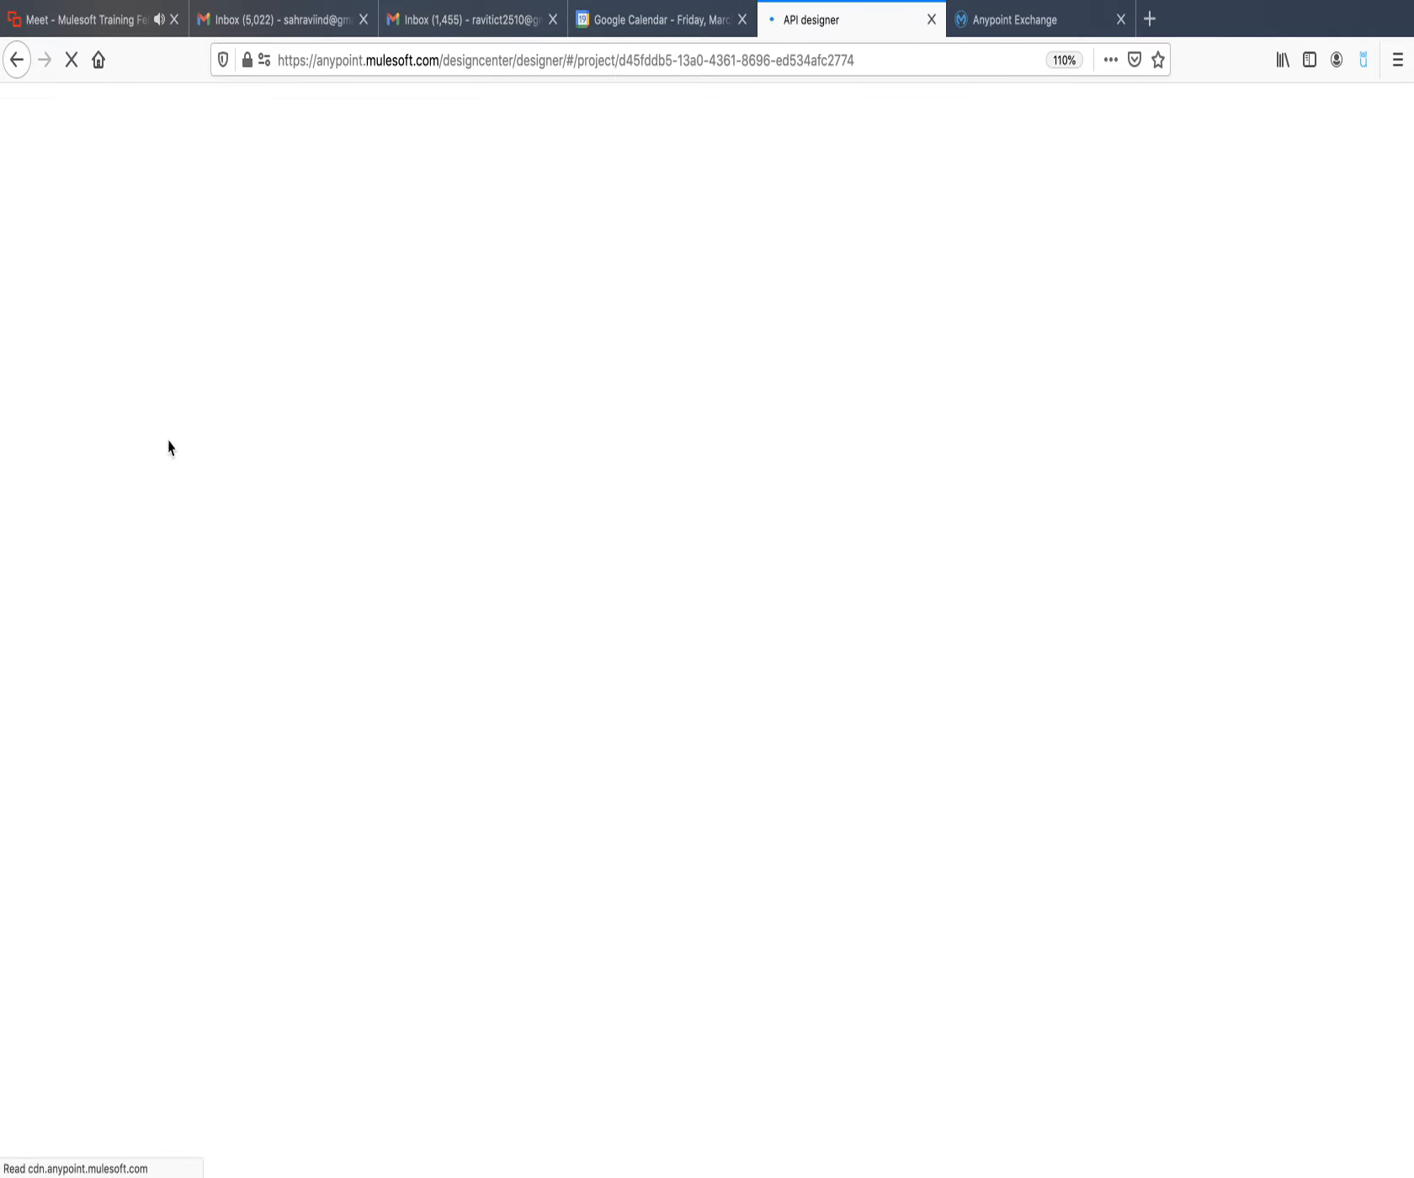
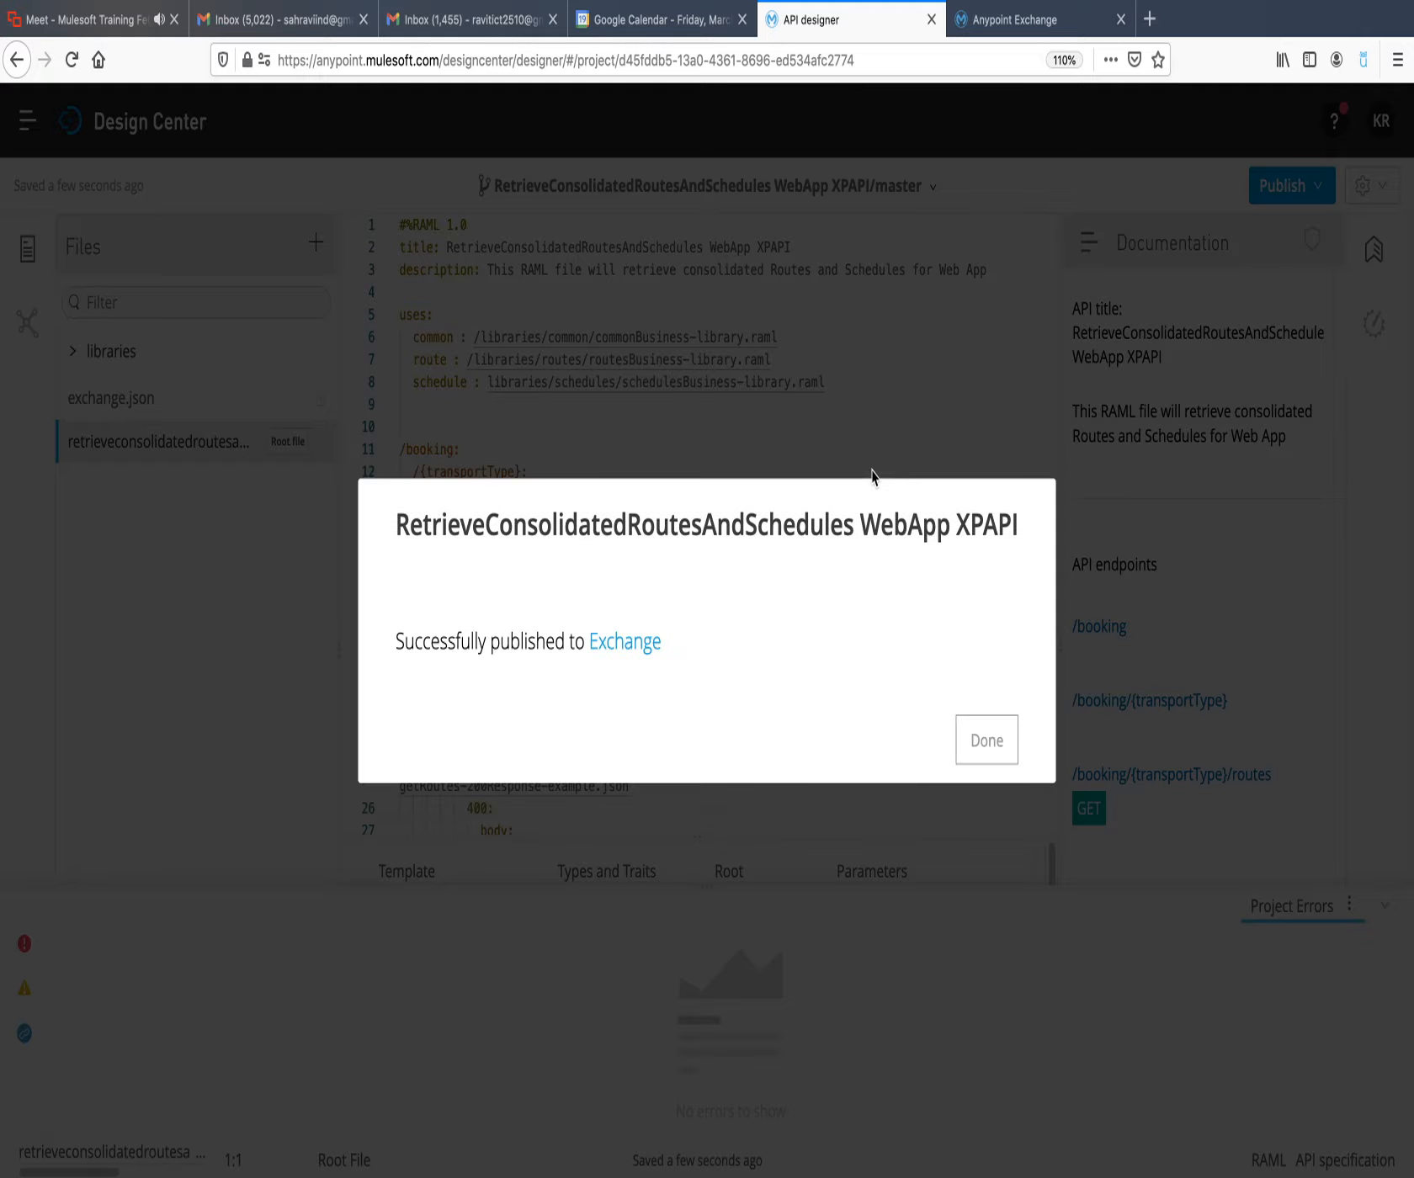
Dismiss the WebApp XPAPI publish confirmation and open the RetrieveConsolidatedRoutesAndSchedules BAPI project from the projects list.
click(1000, 760)
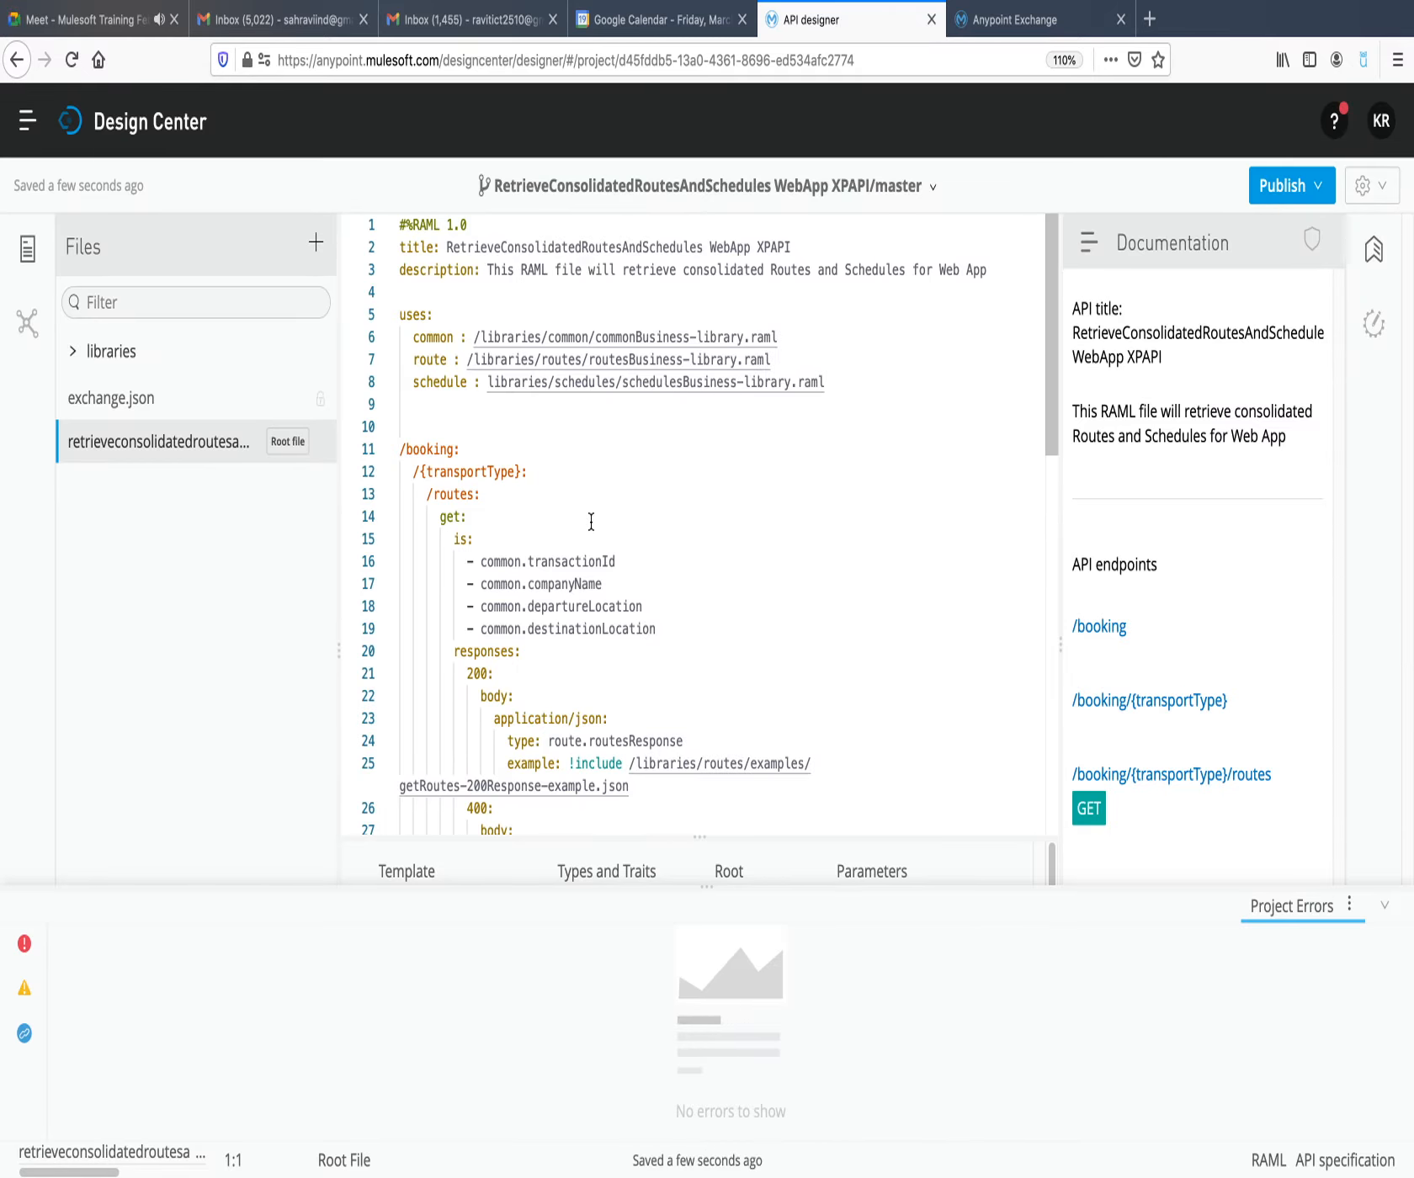
click(194, 126)
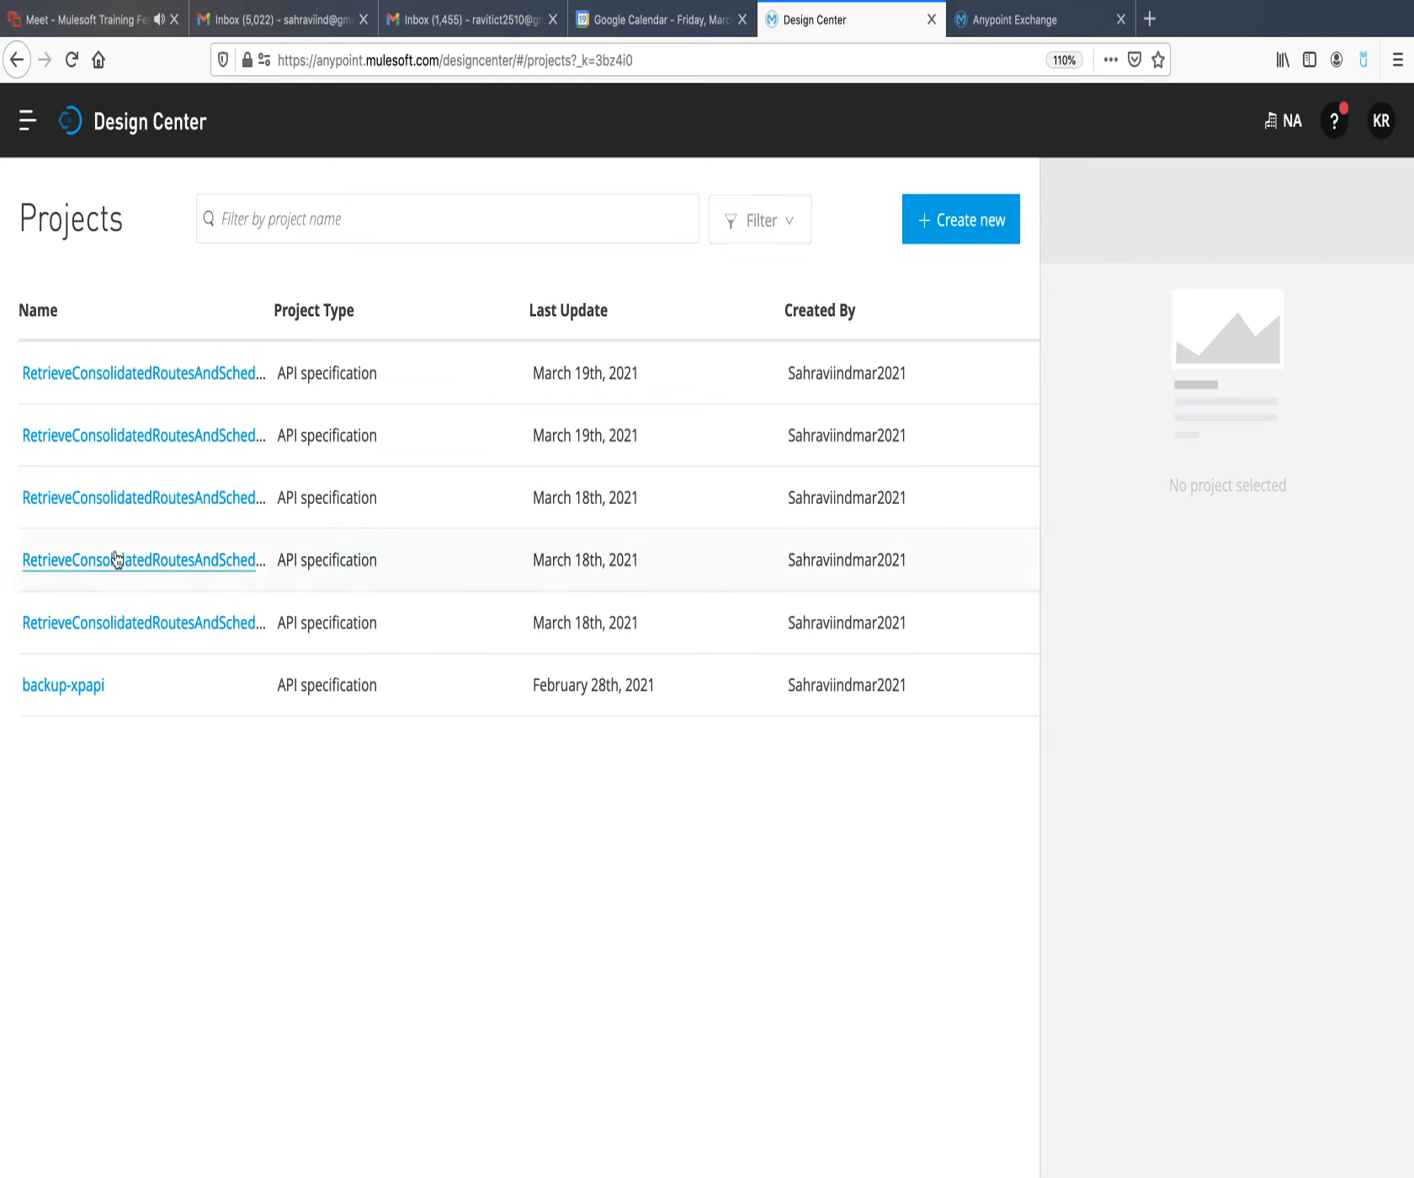
click(149, 503)
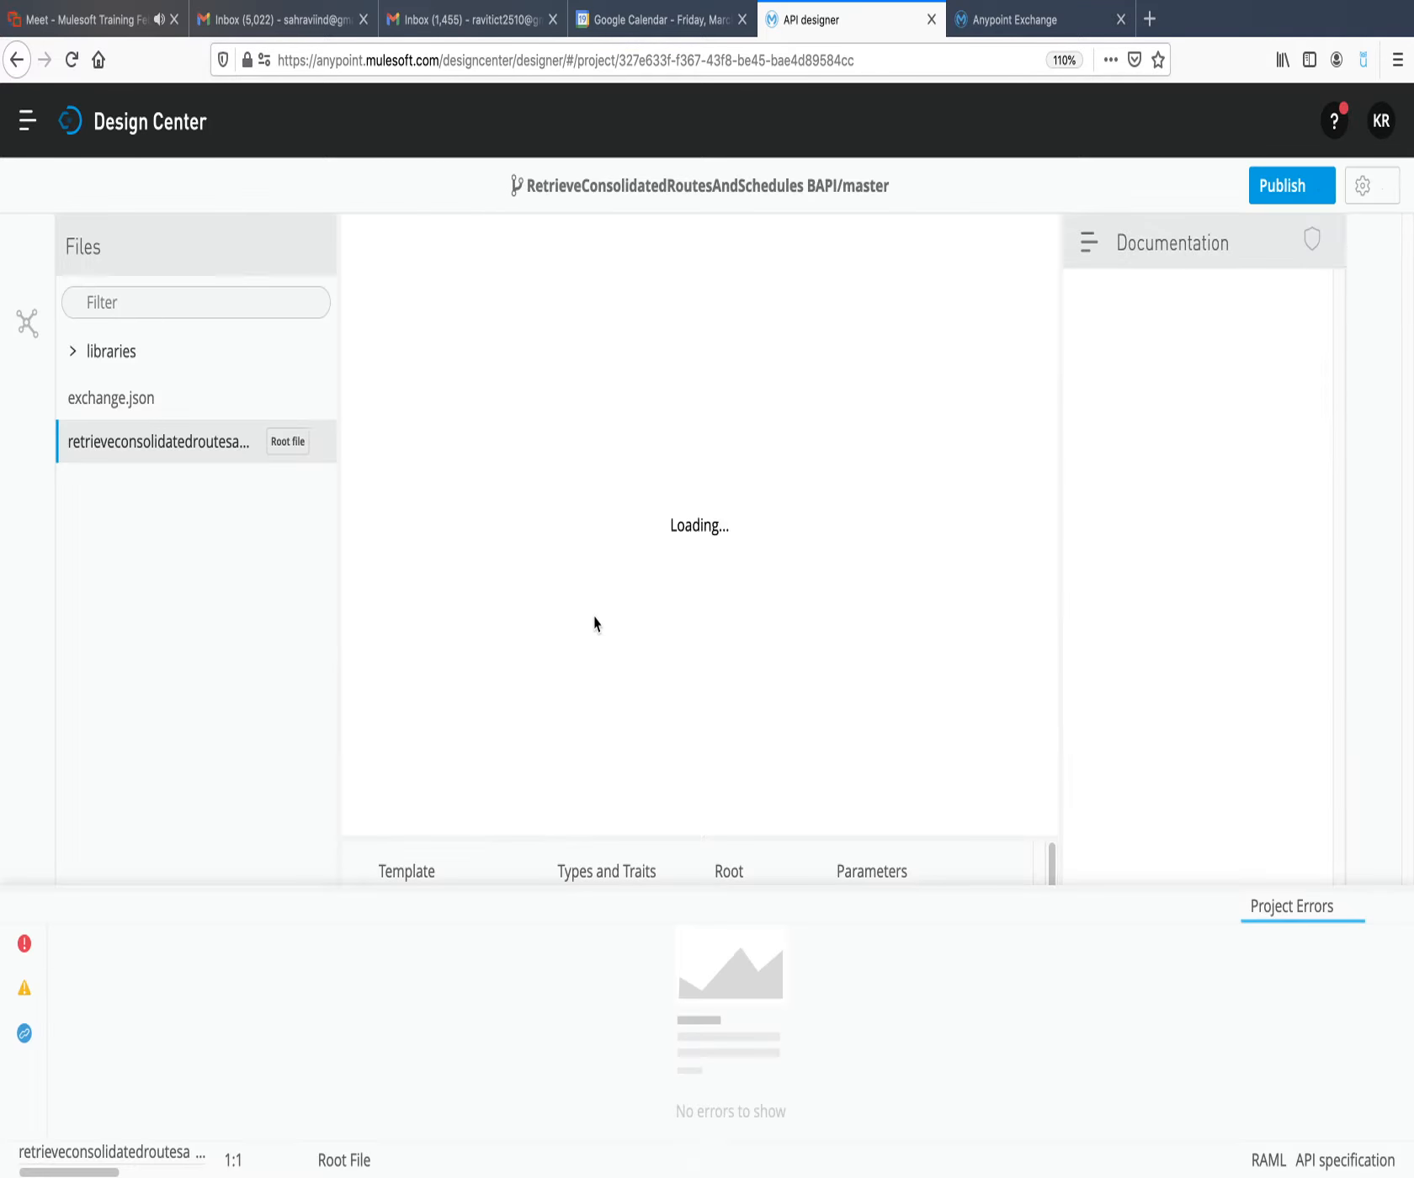
Publish the RetrieveConsolidatedRoutesAndSchedules BAPI specification to Exchange with asset version 1.0.0 and API version v1.
click(1304, 190)
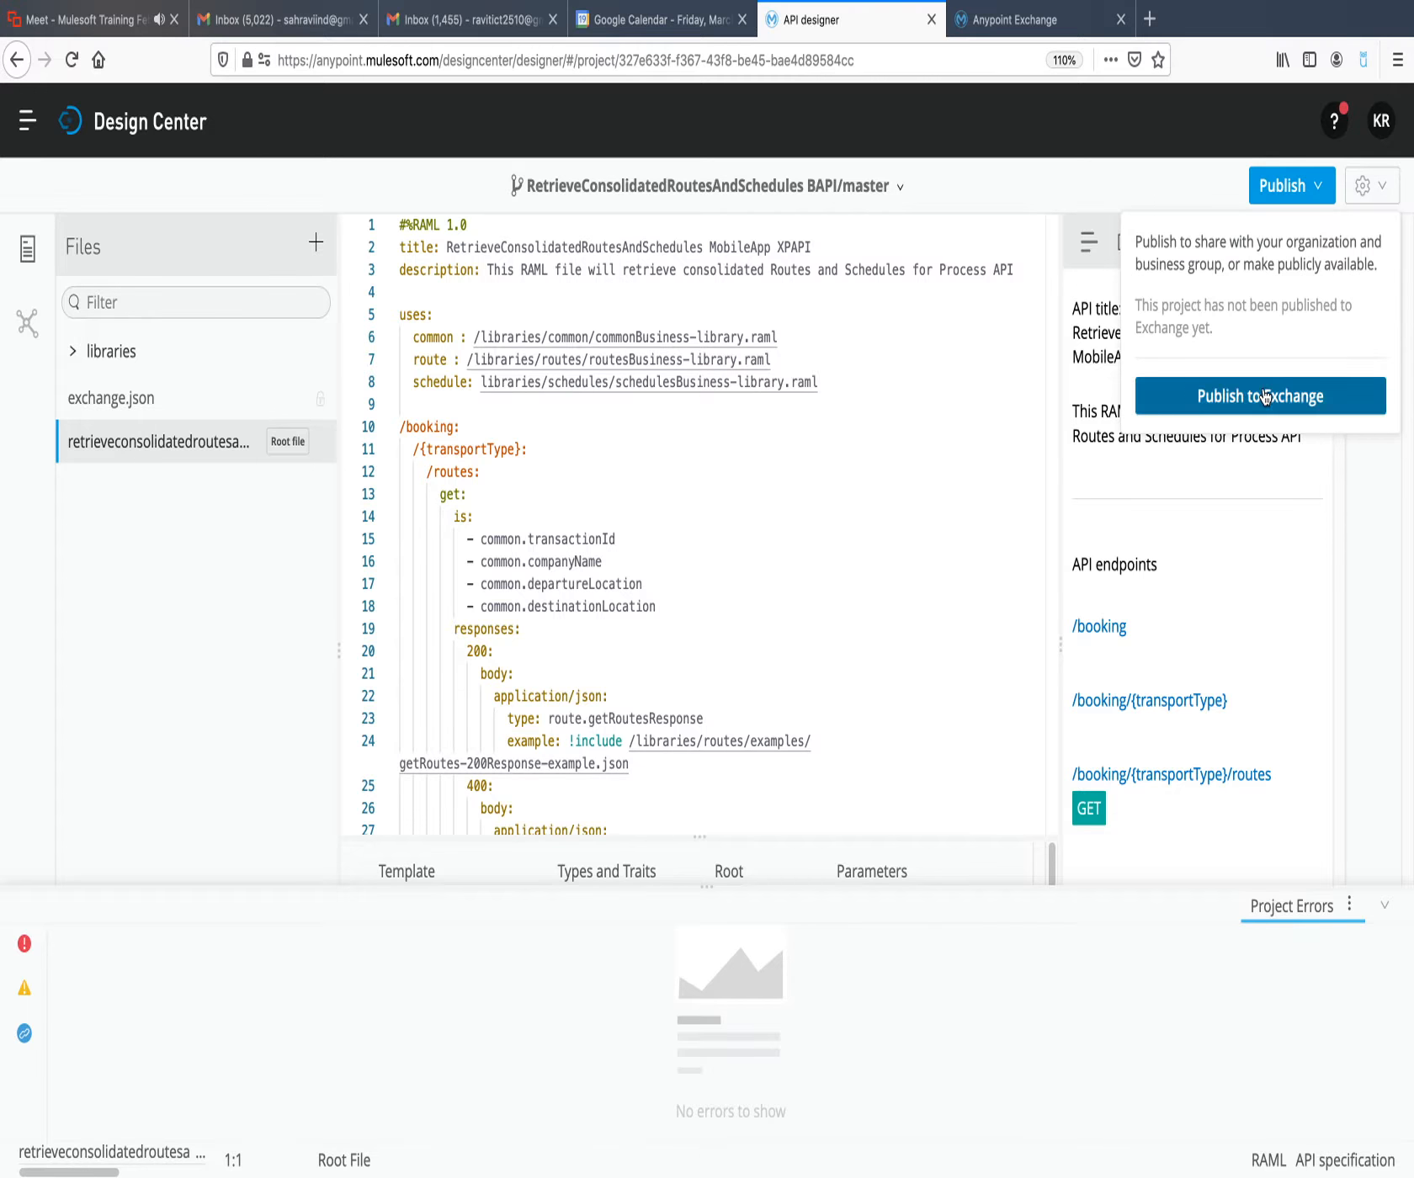
click(1262, 392)
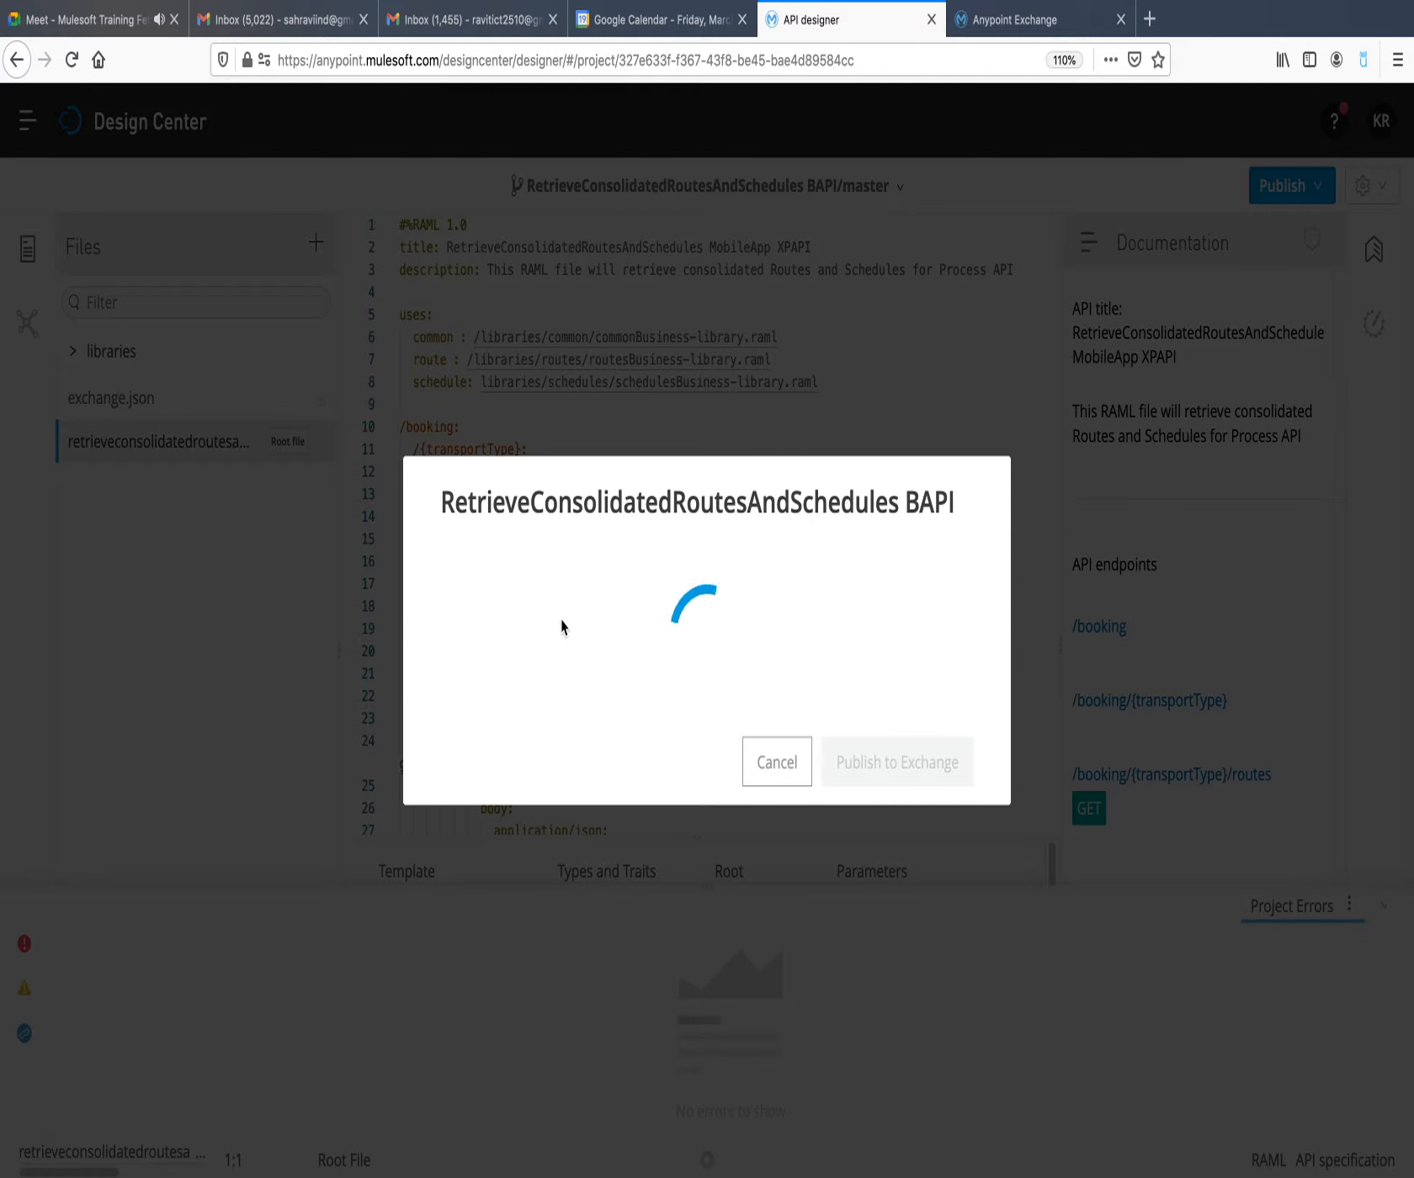
click(565, 551)
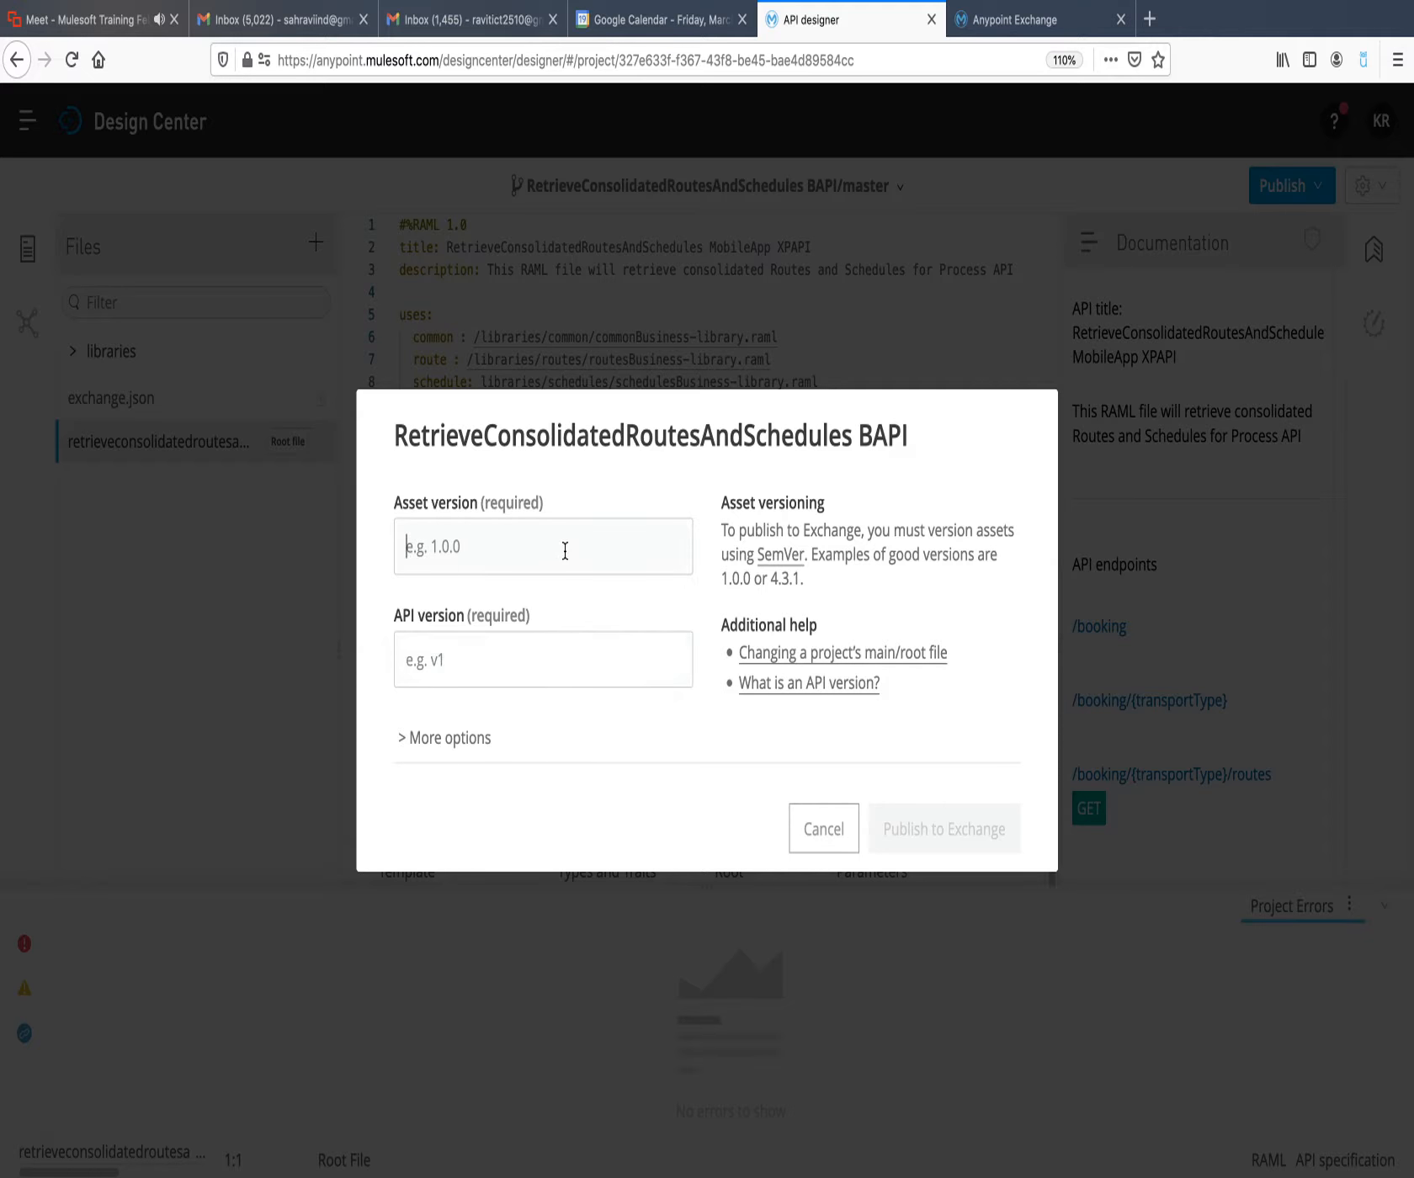
text(1.0.0)
click(553, 669)
text(v)
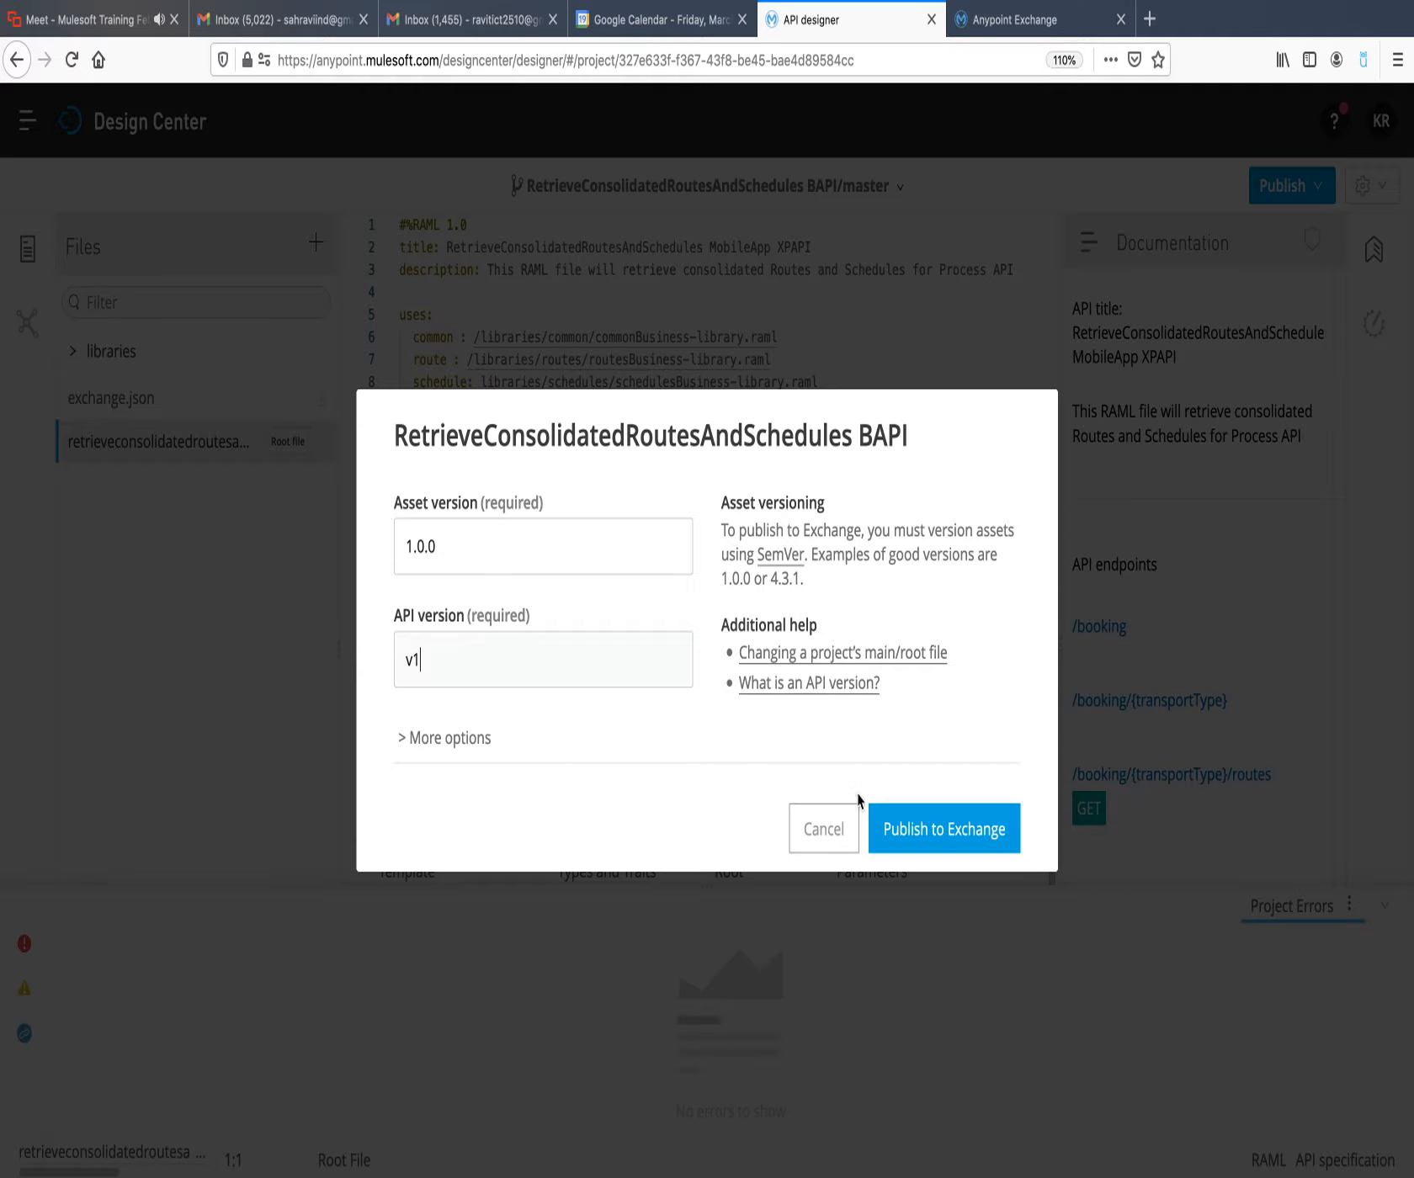
click(915, 833)
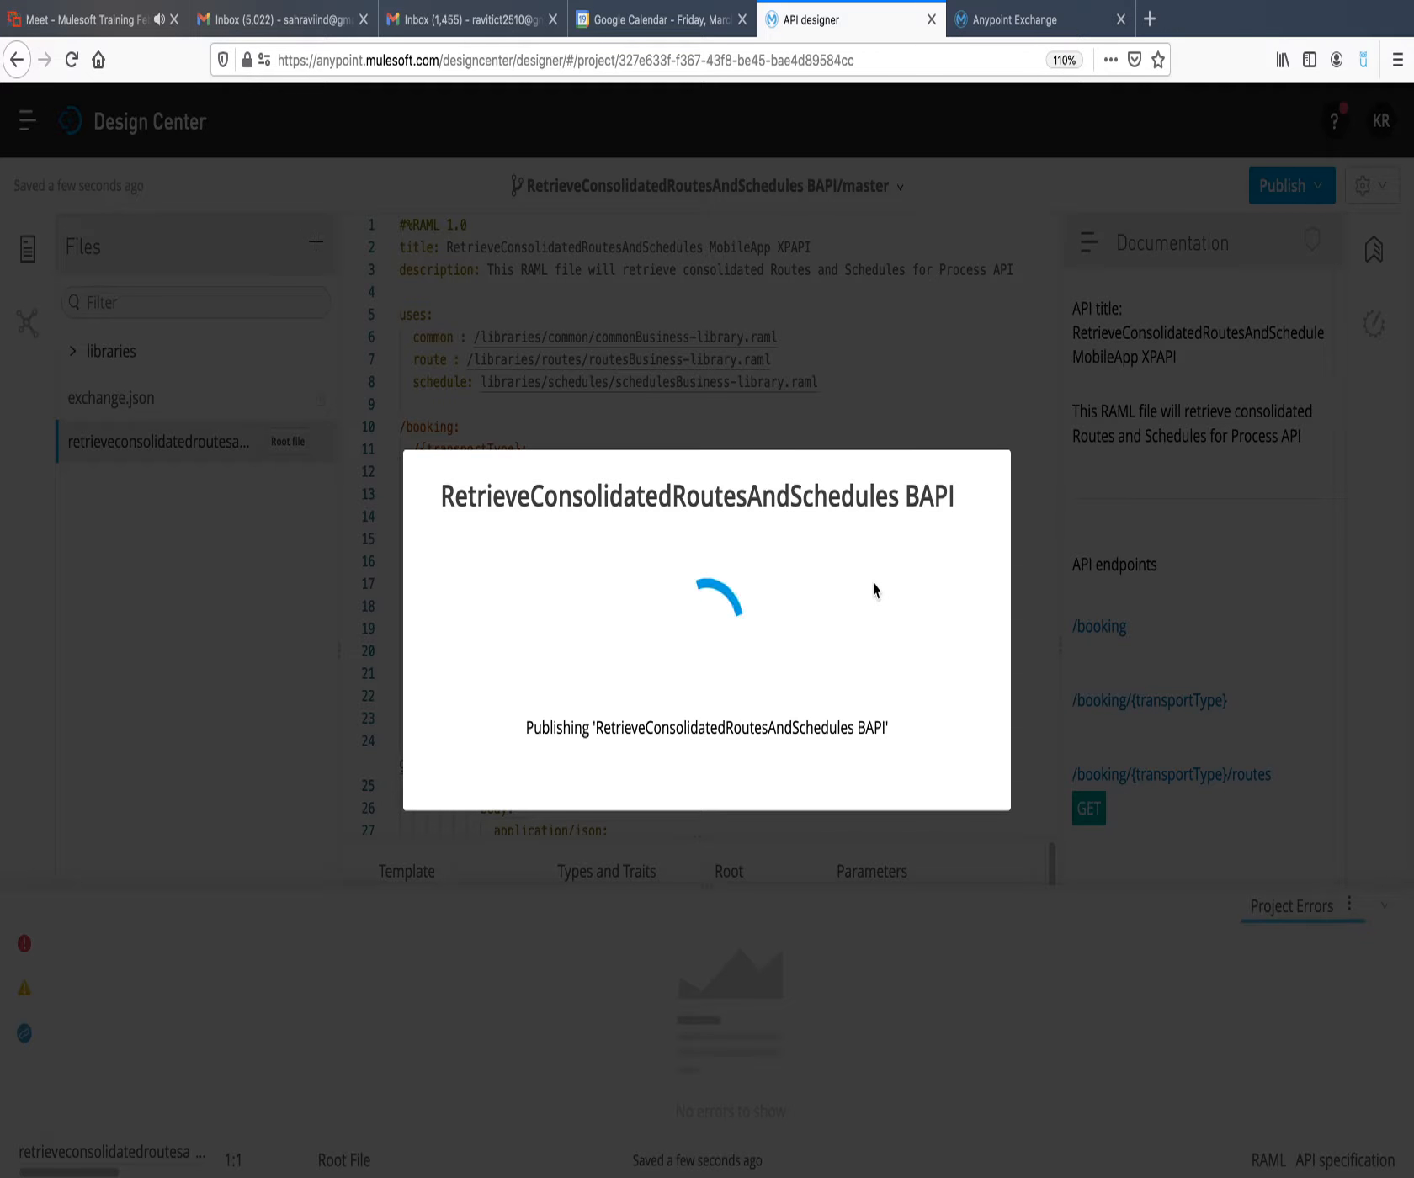
Switch to Anypoint Exchange and reload the organization's assets list to check for the newly published APIs.
click(1002, 22)
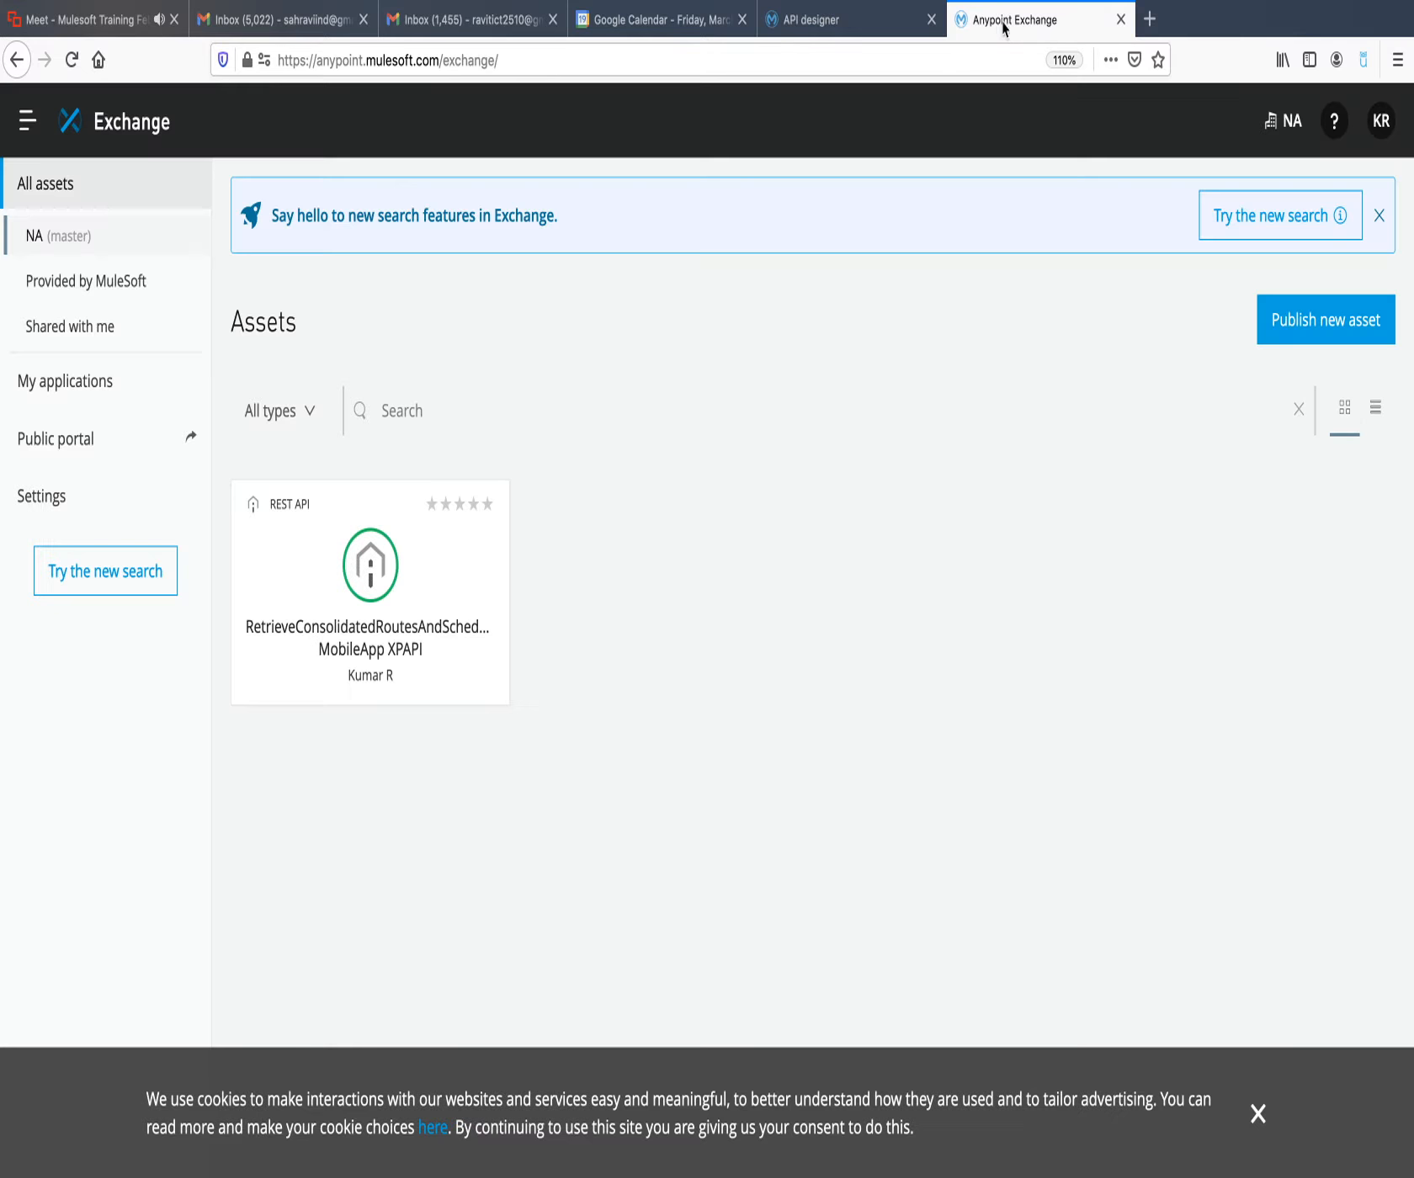
click(145, 141)
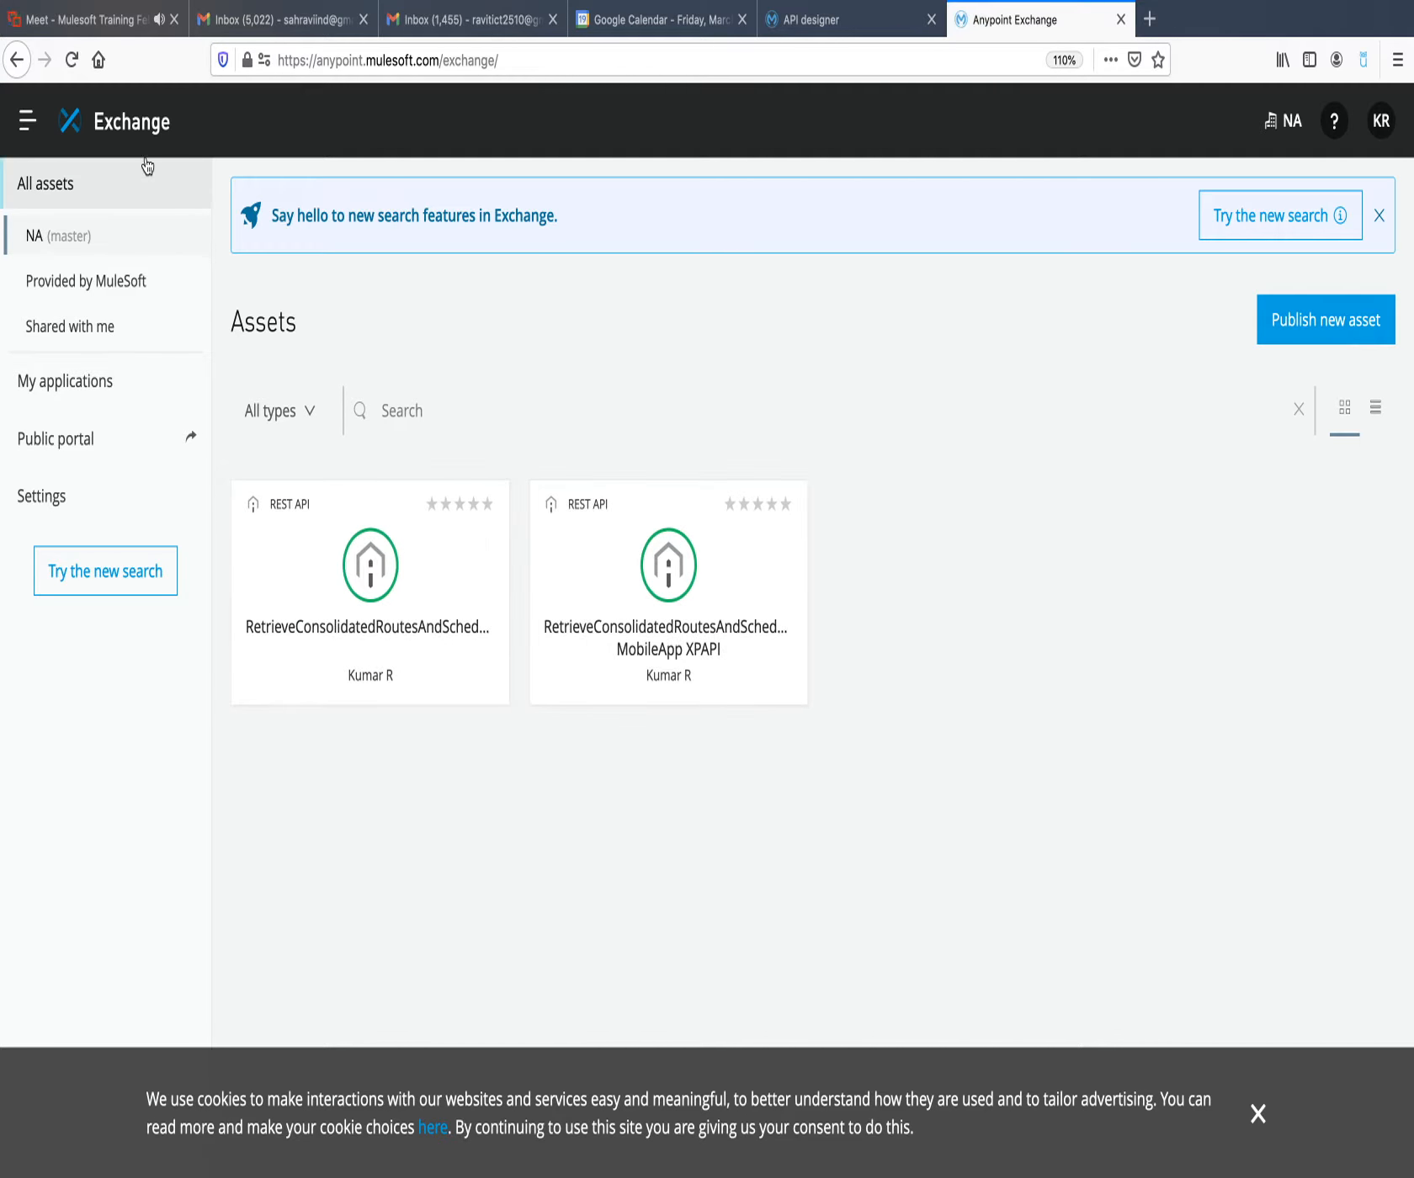
click(139, 141)
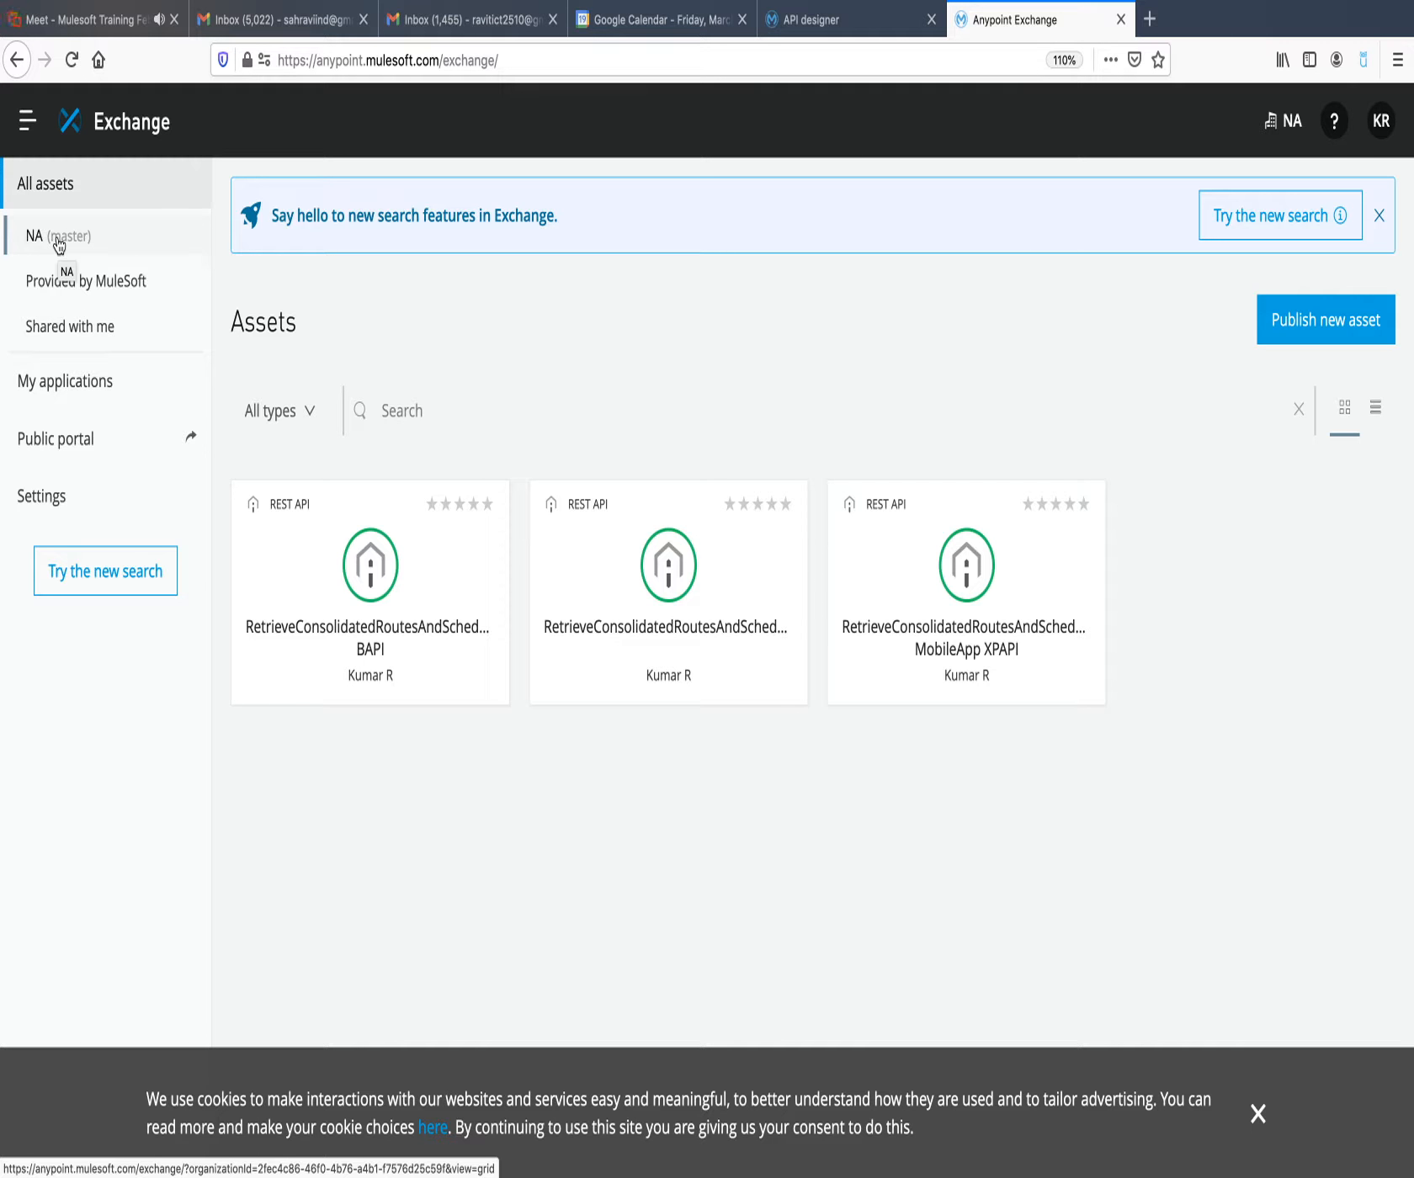
Browse the Exchange assets provided by MuleSoft and examine the available asset type filter options.
click(94, 288)
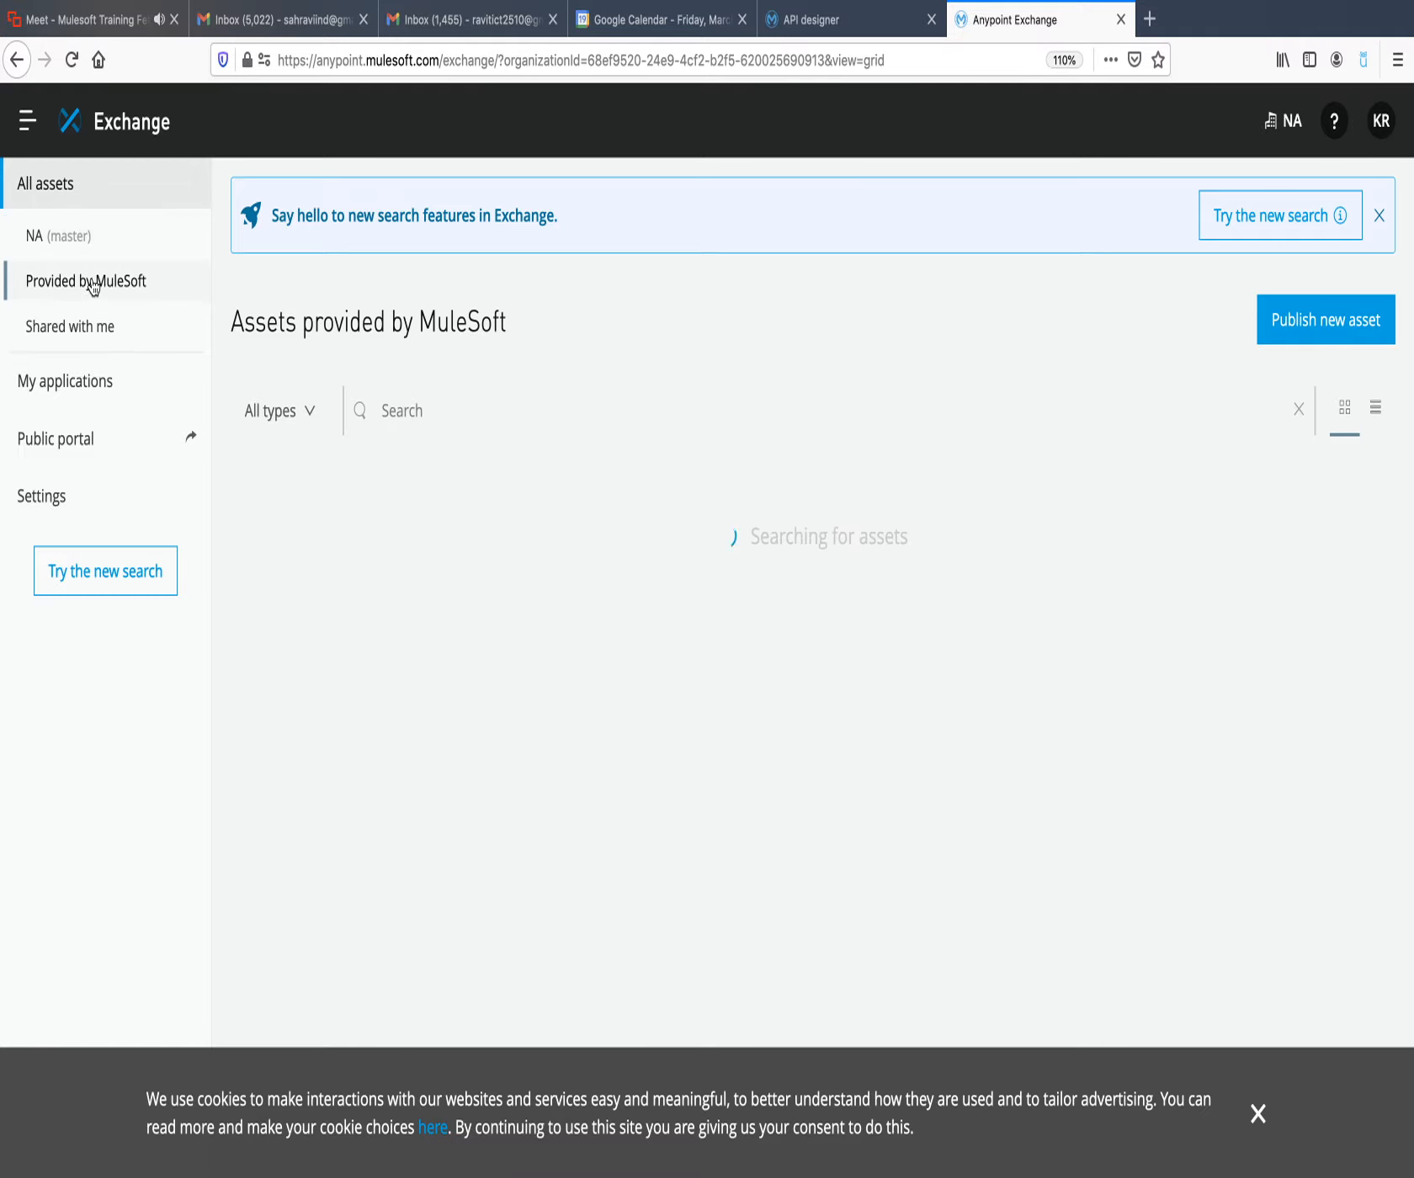
scroll(584, 673, down, 5)
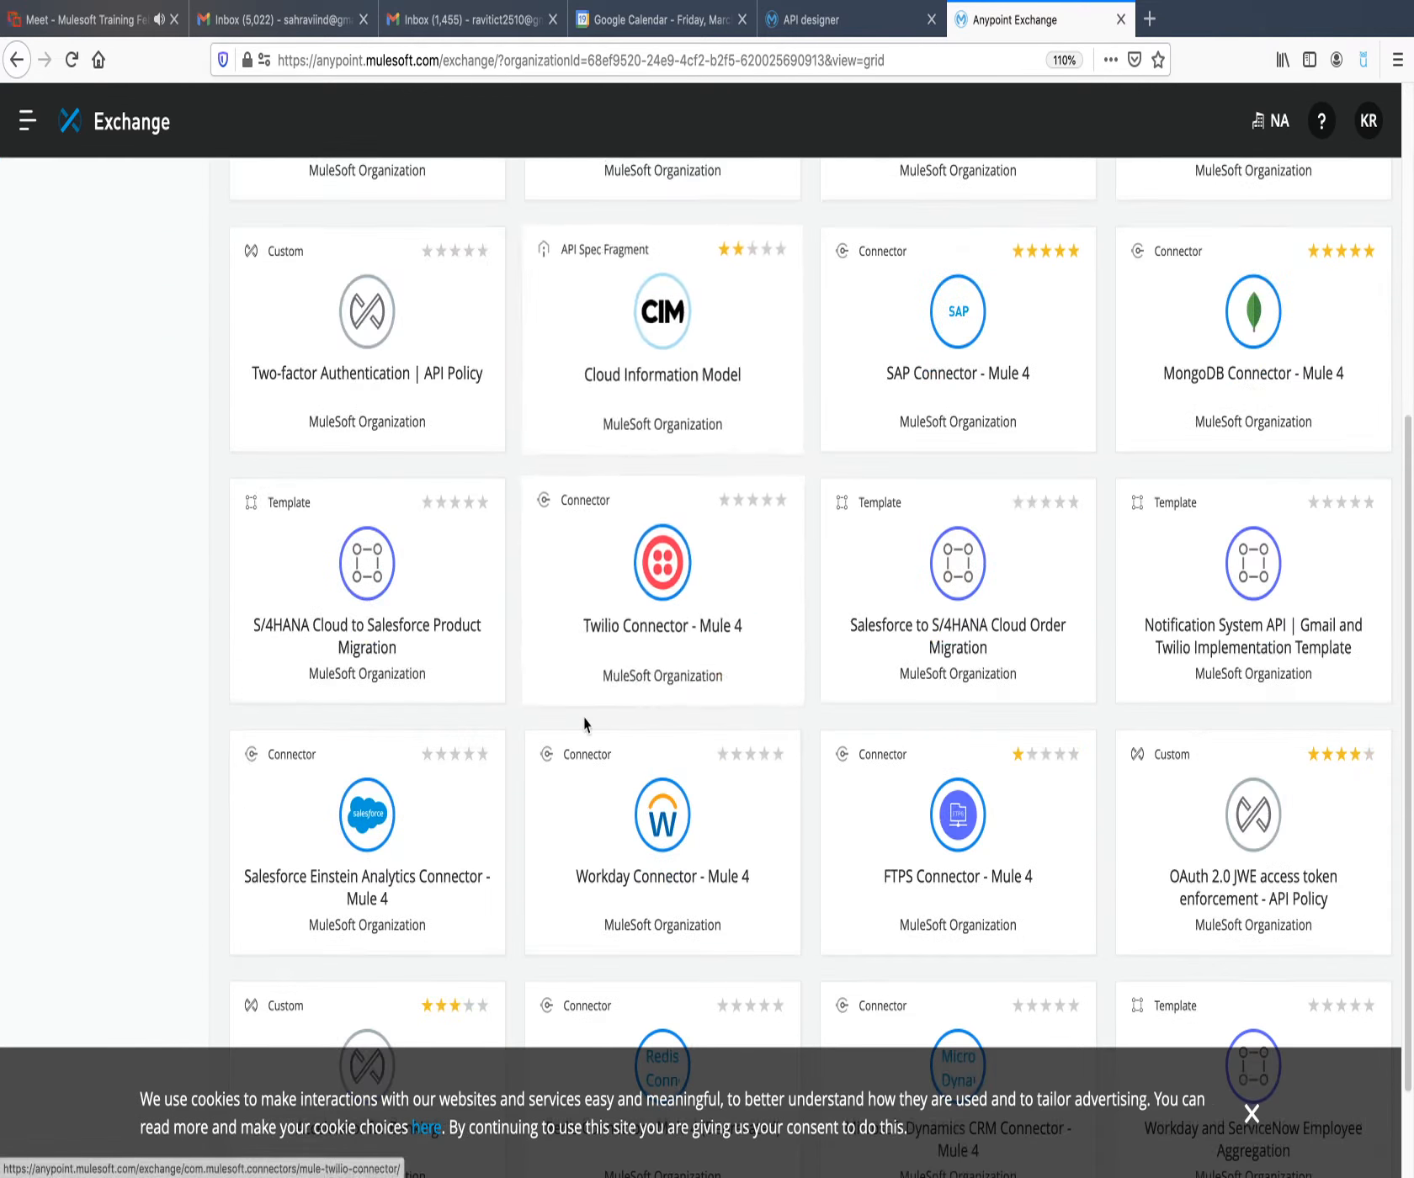
scroll(586, 726, up, 6)
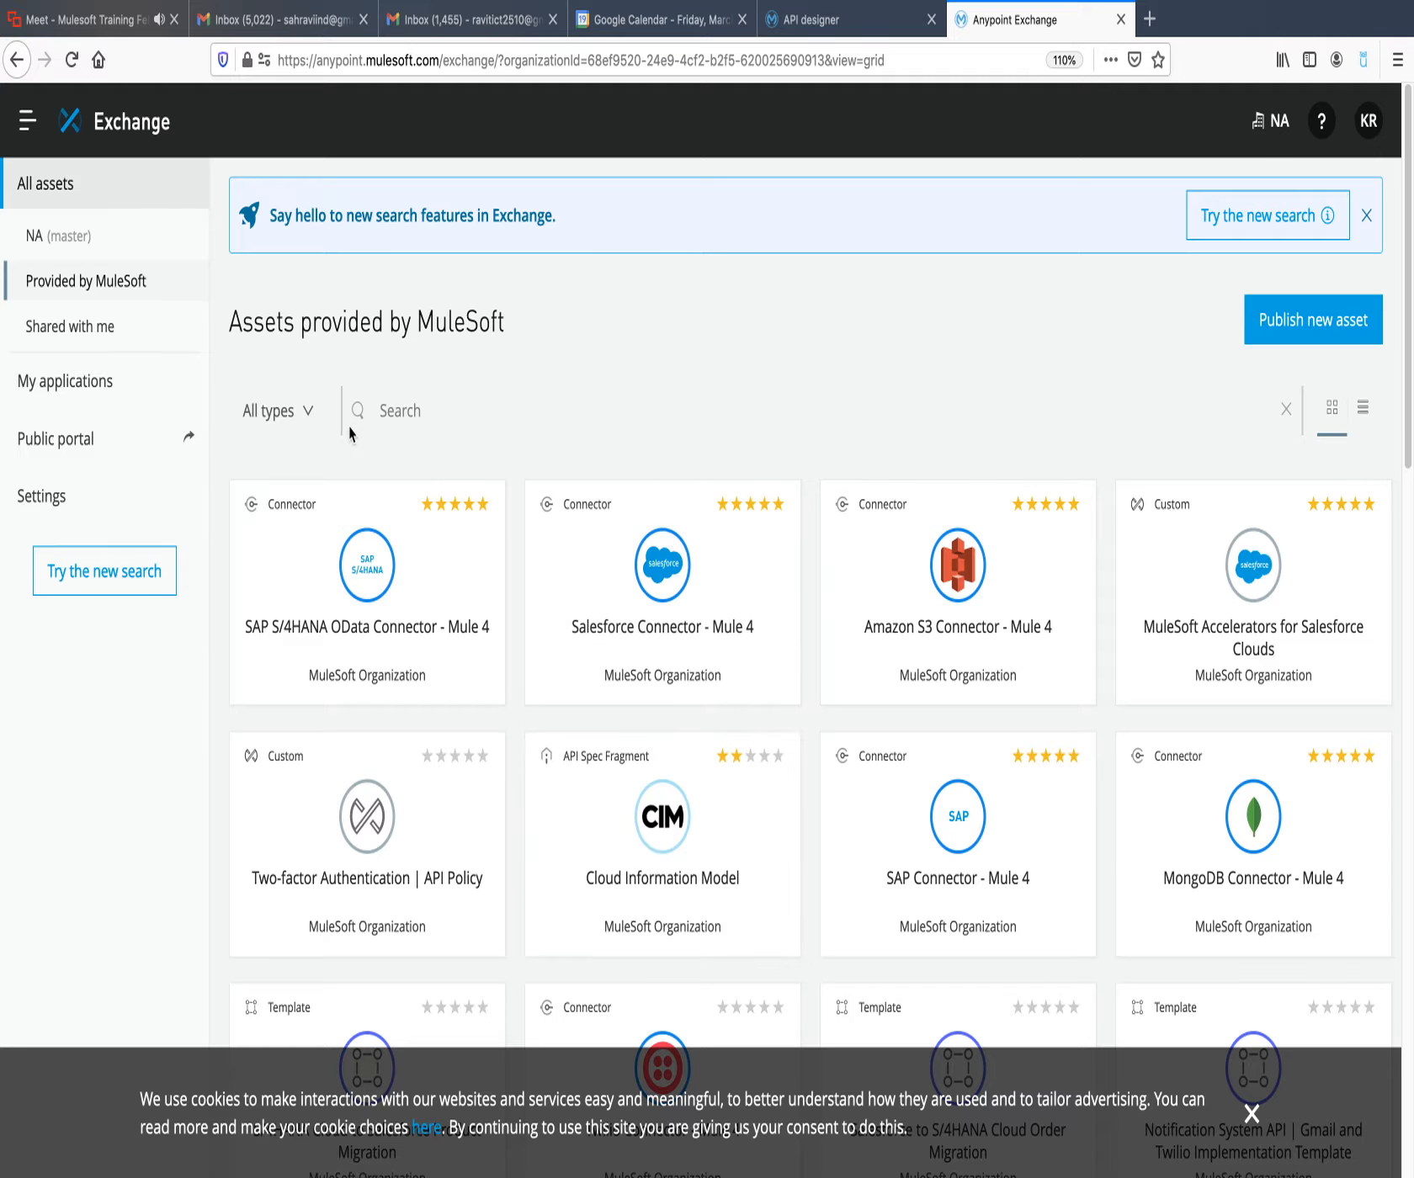
click(309, 415)
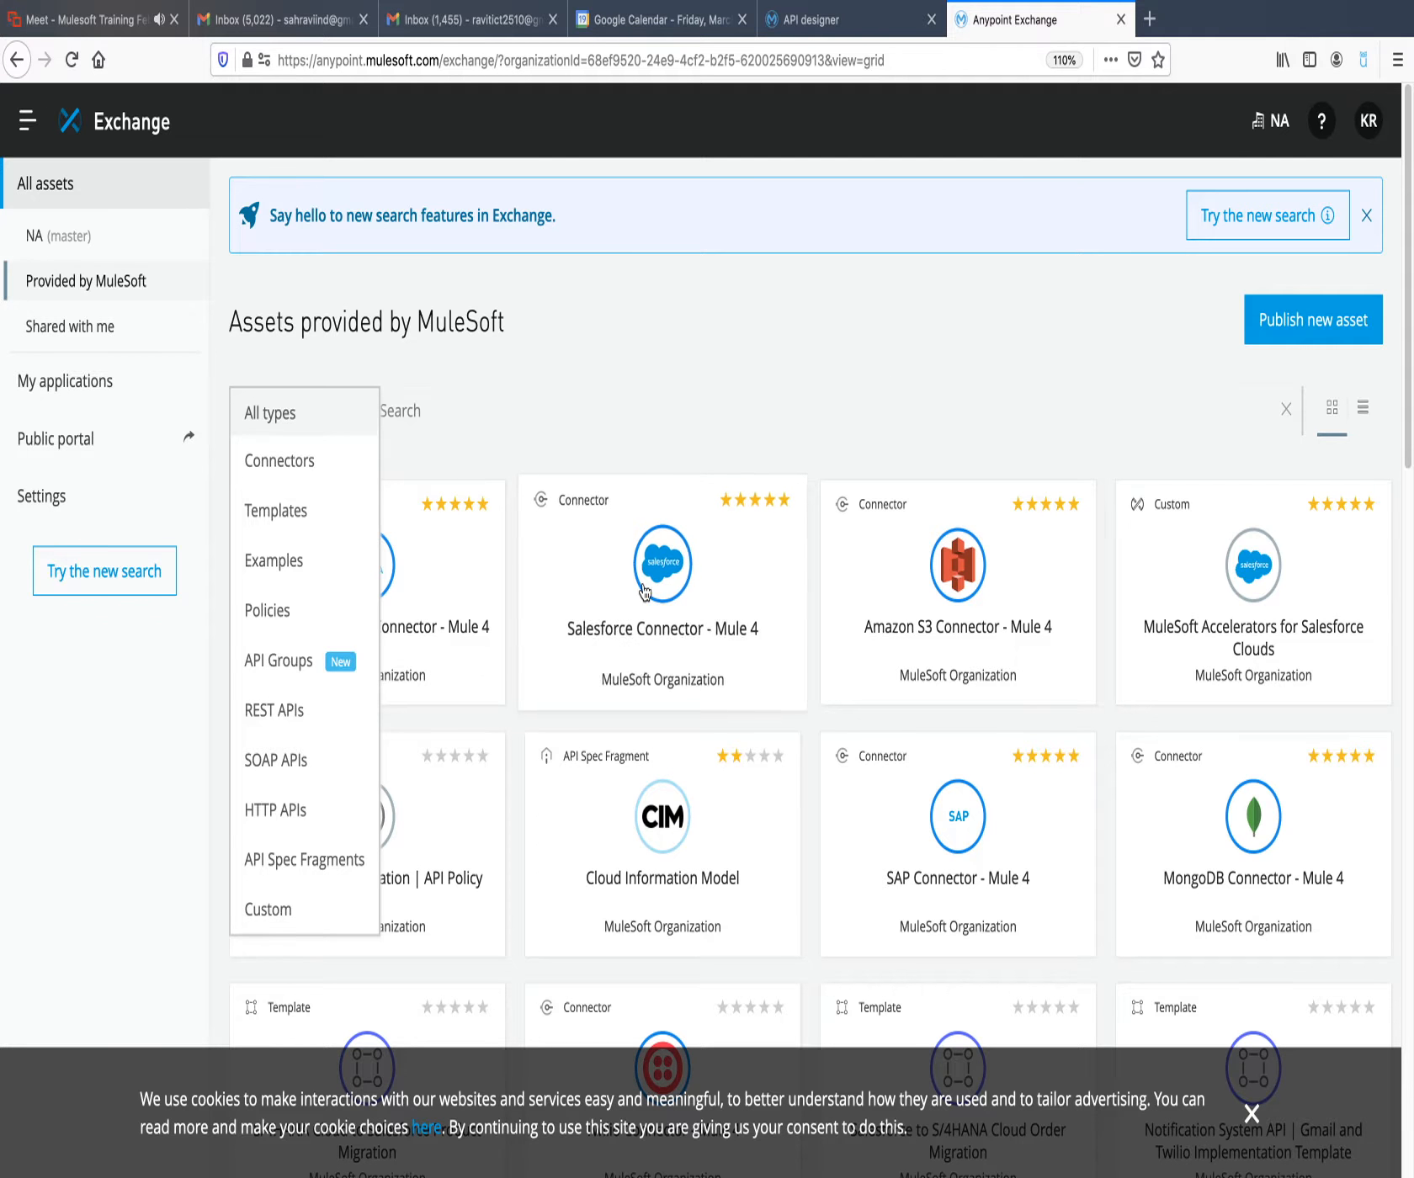
scroll(942, 892, down, 7)
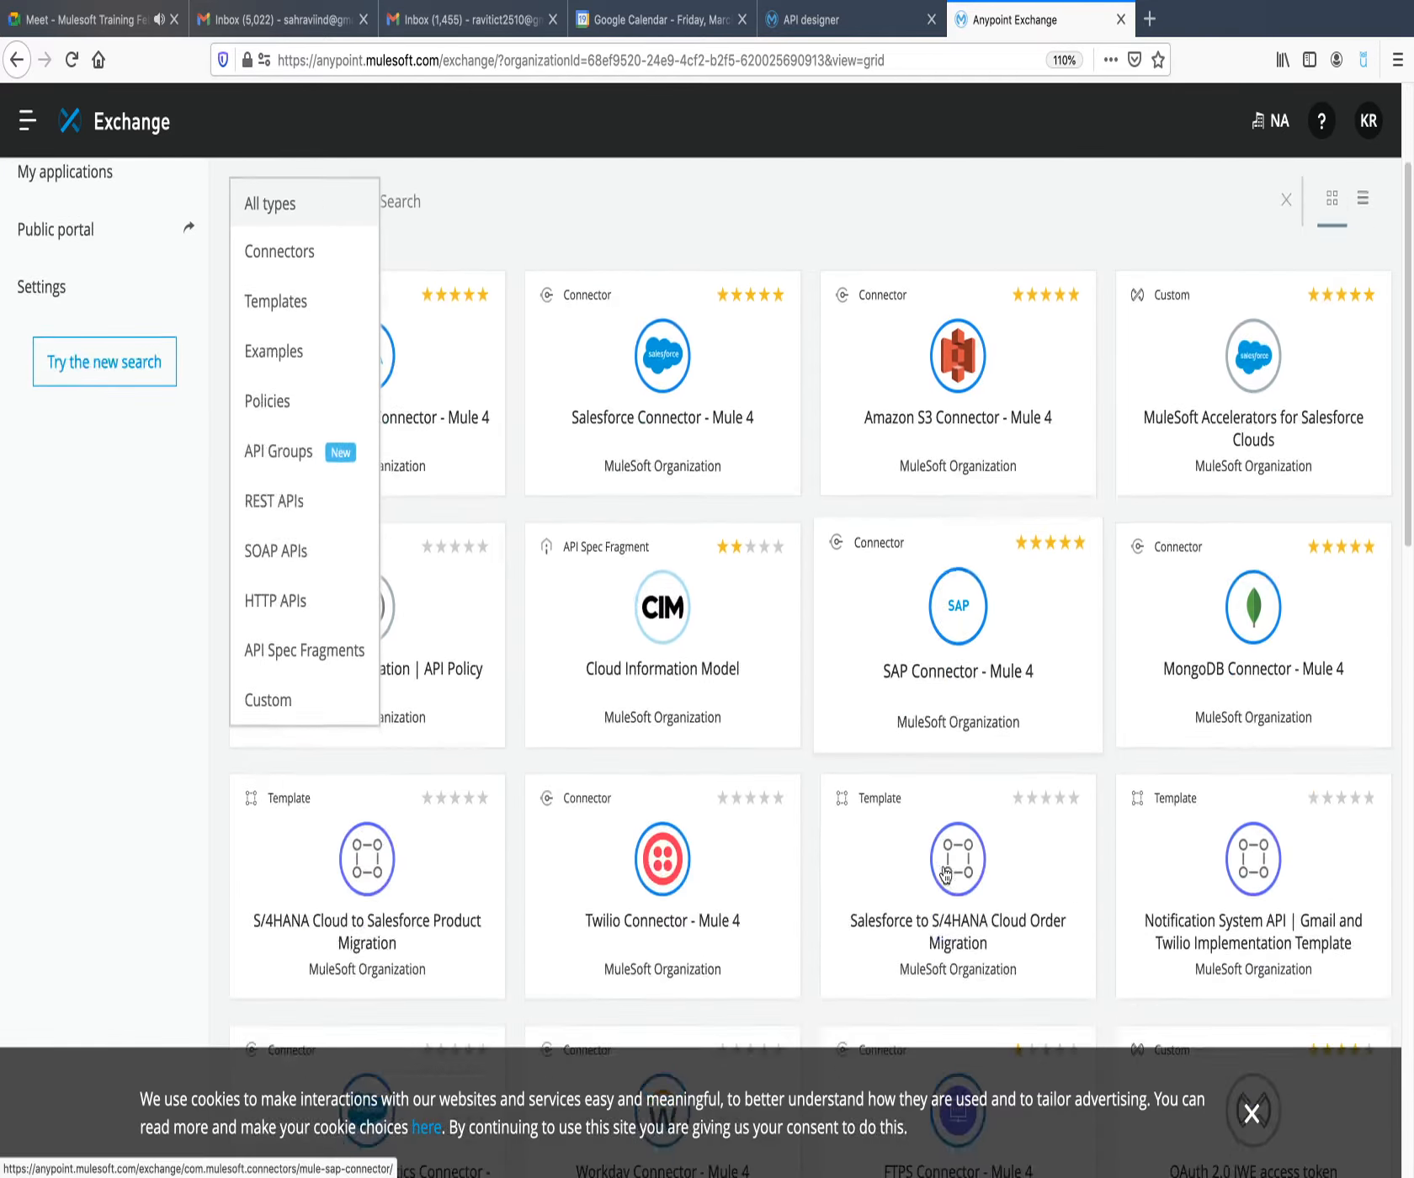
scroll(727, 757, down, 2)
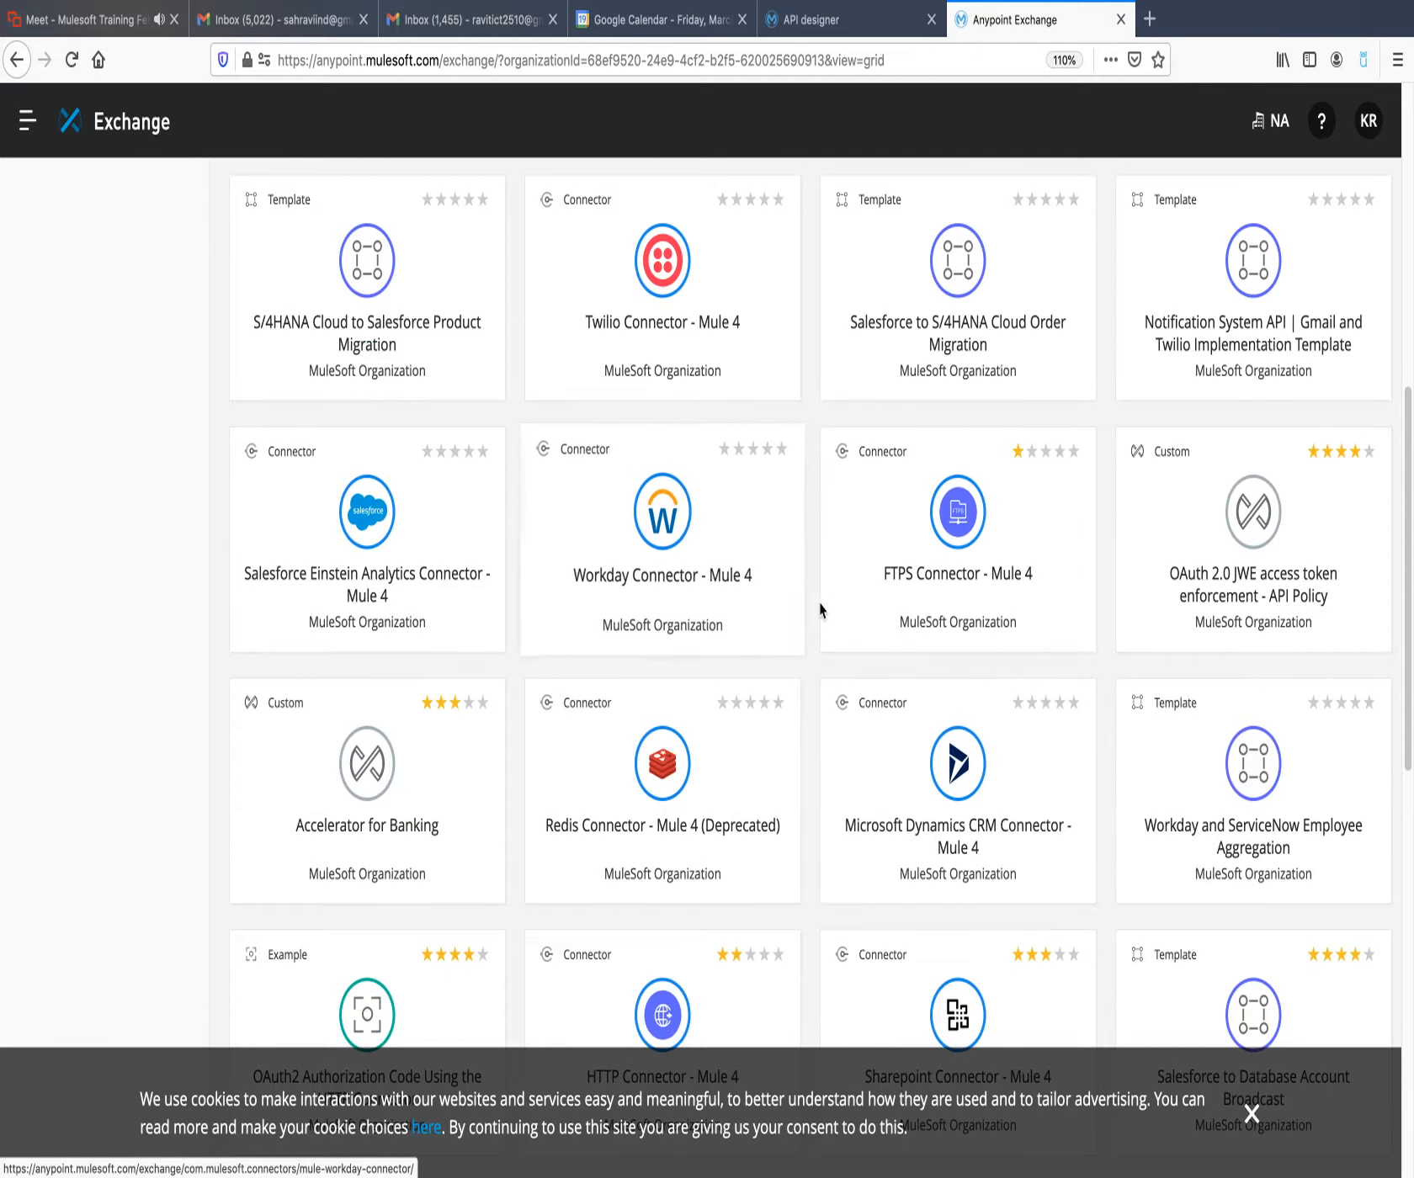
scroll(815, 604, up, 2)
scroll(815, 604, up, 8)
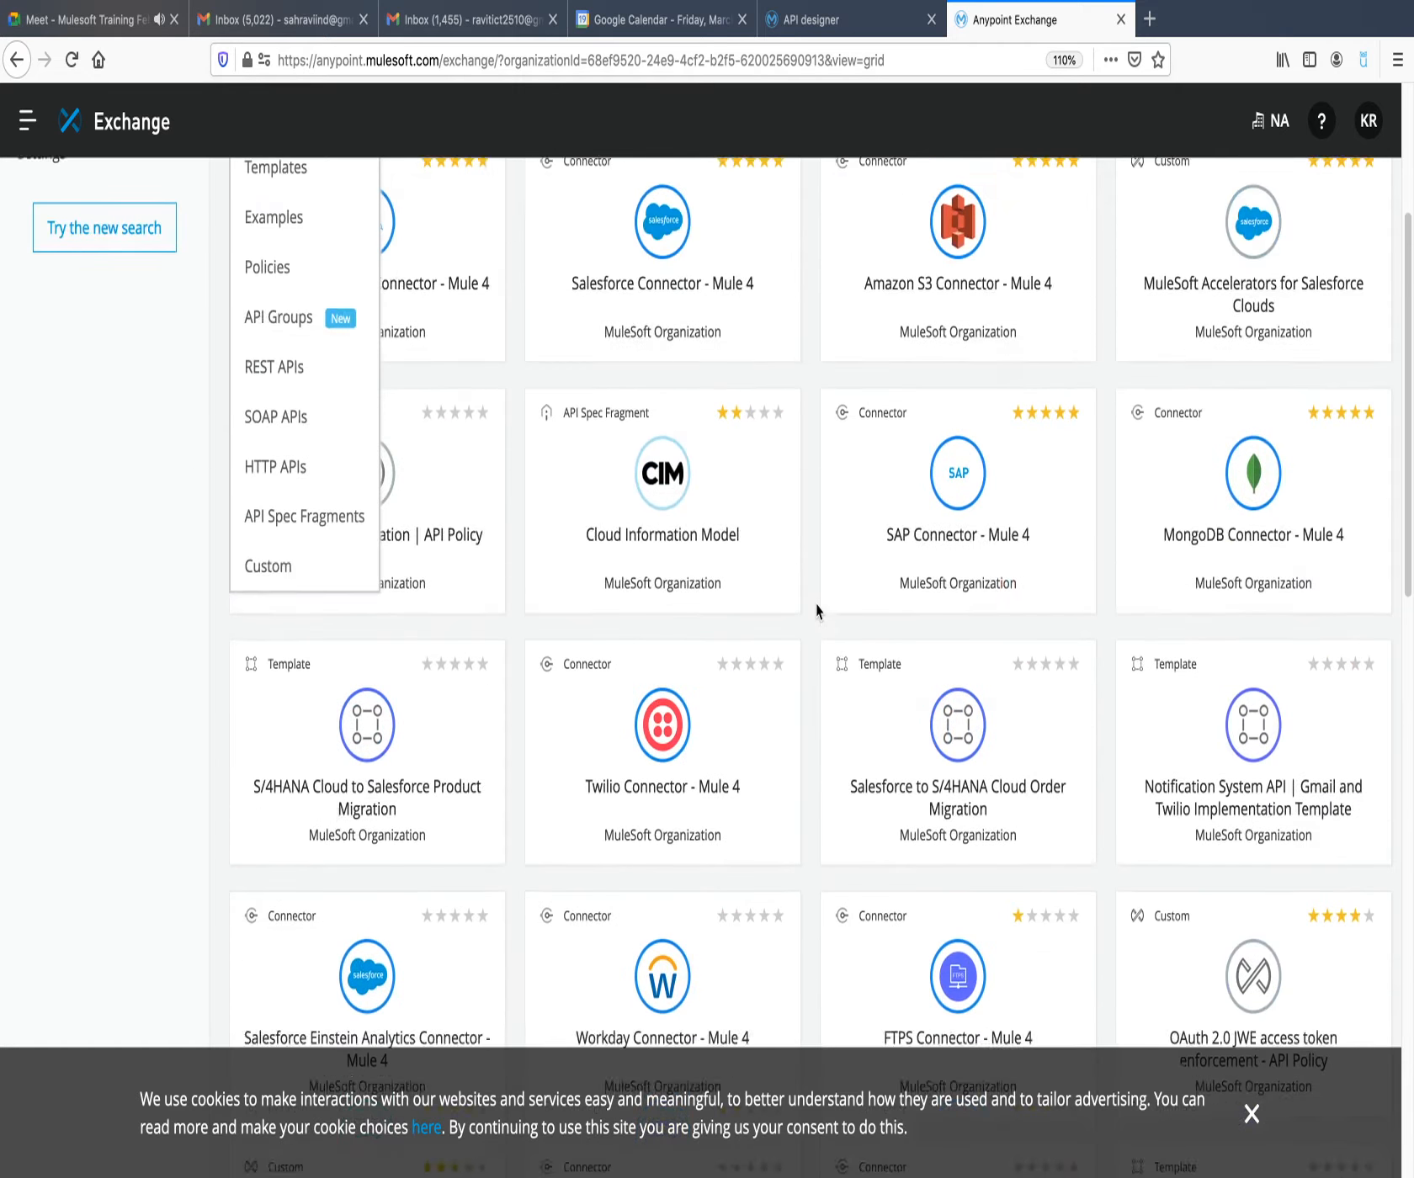
Switch back to Design Center, dismiss the BAPI publish confirmation, and open the RetrieveConsolidatedRoutesAndSchedule TravelOnTip SAPI project.
click(822, 24)
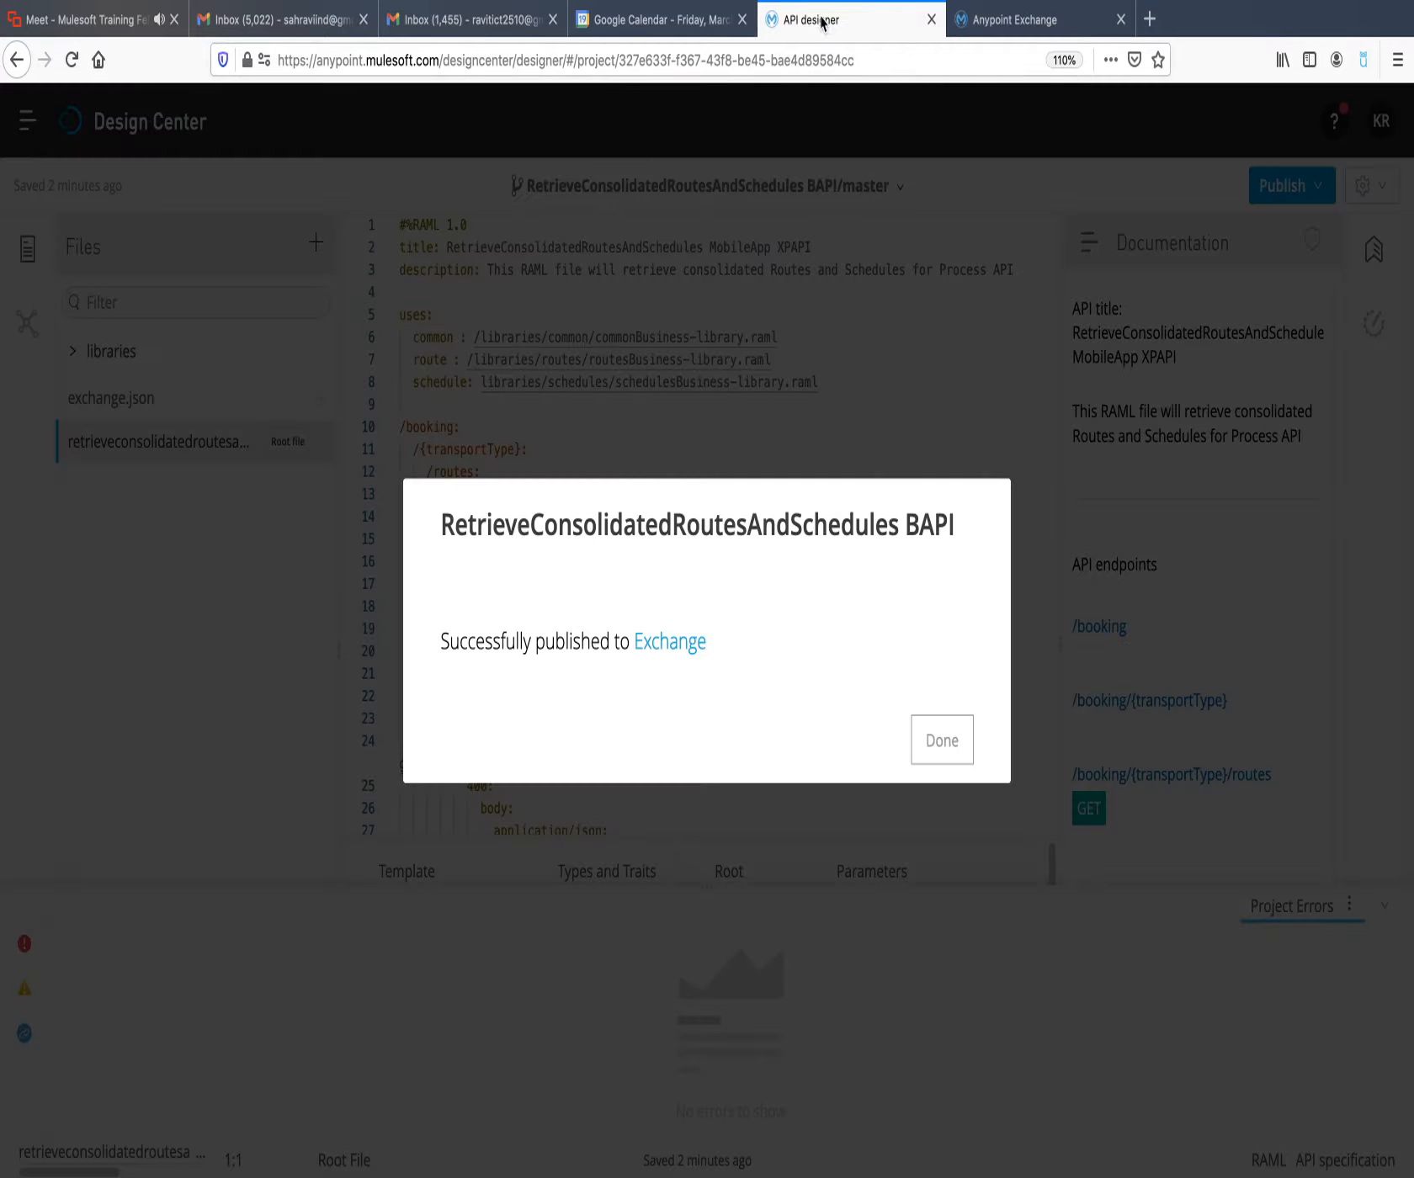
click(946, 741)
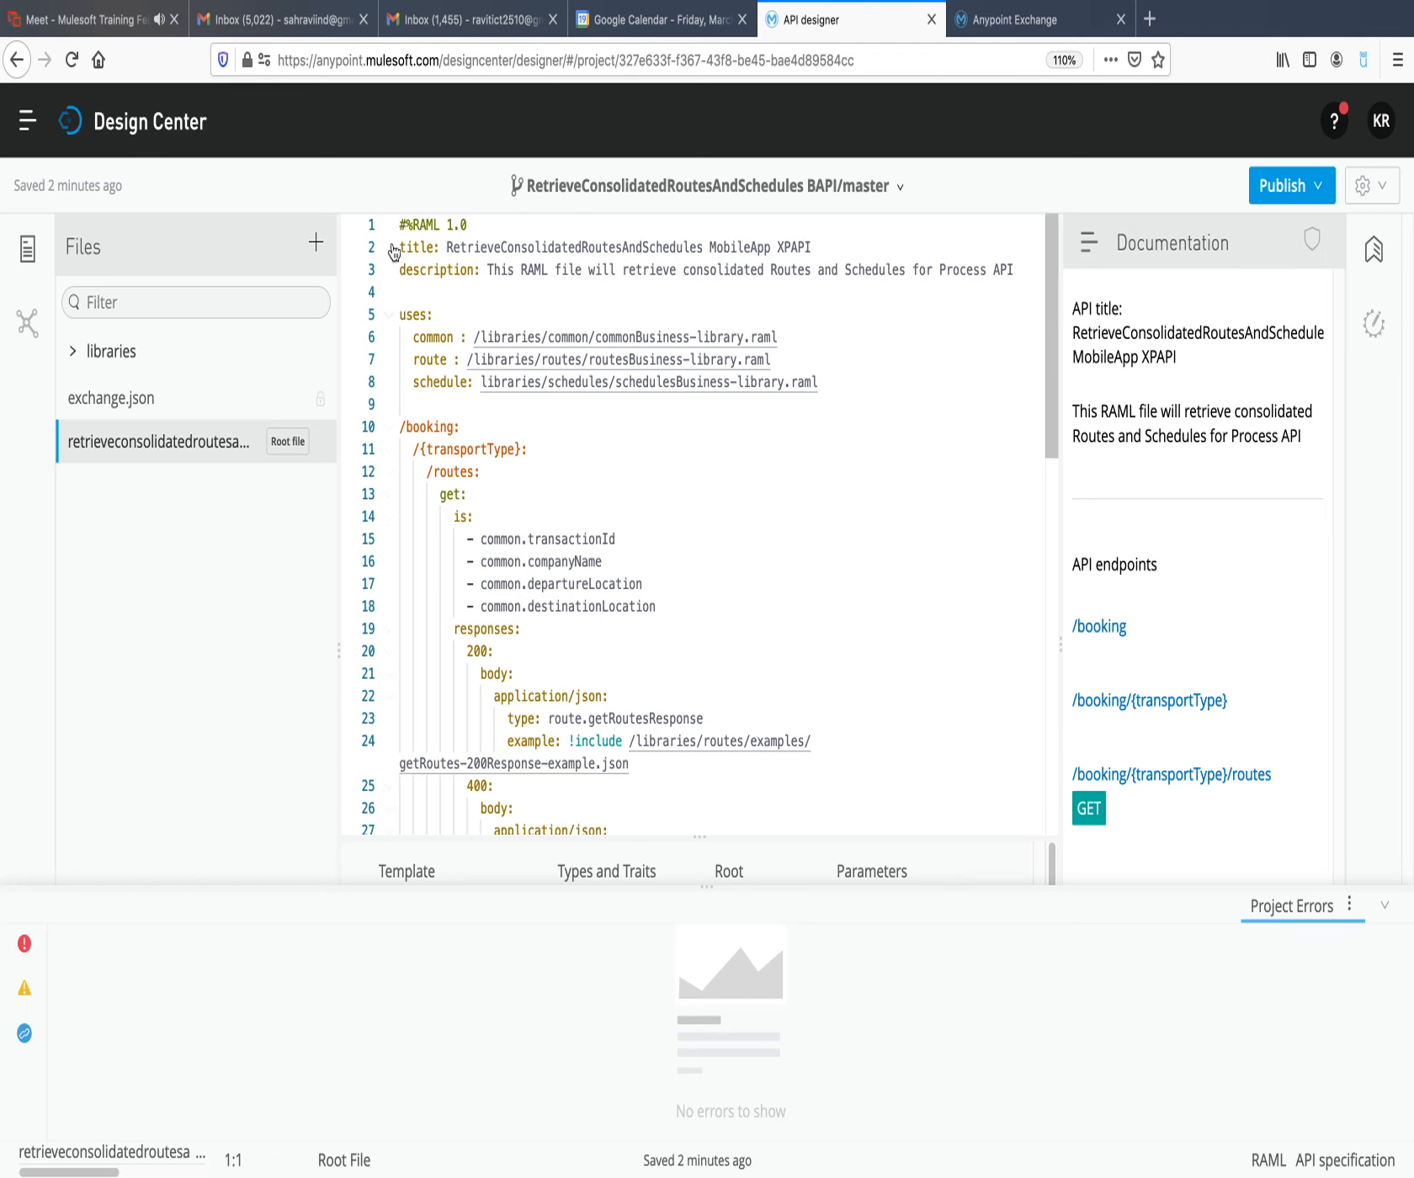
click(177, 141)
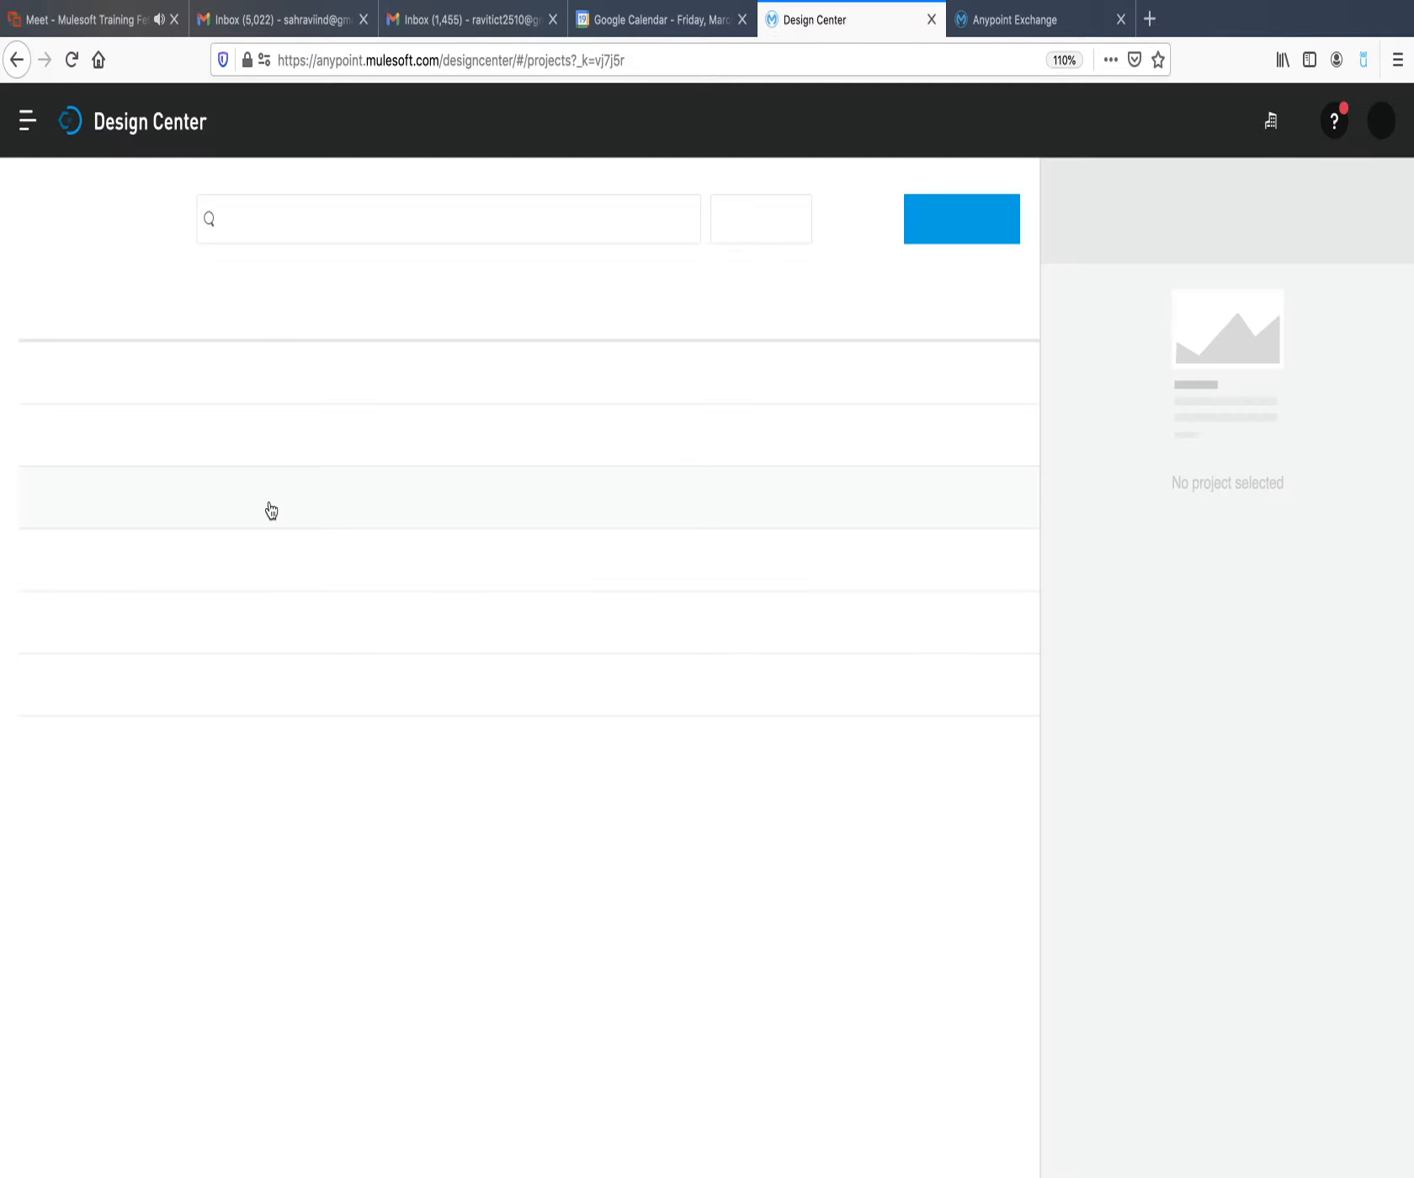
right_click(189, 565)
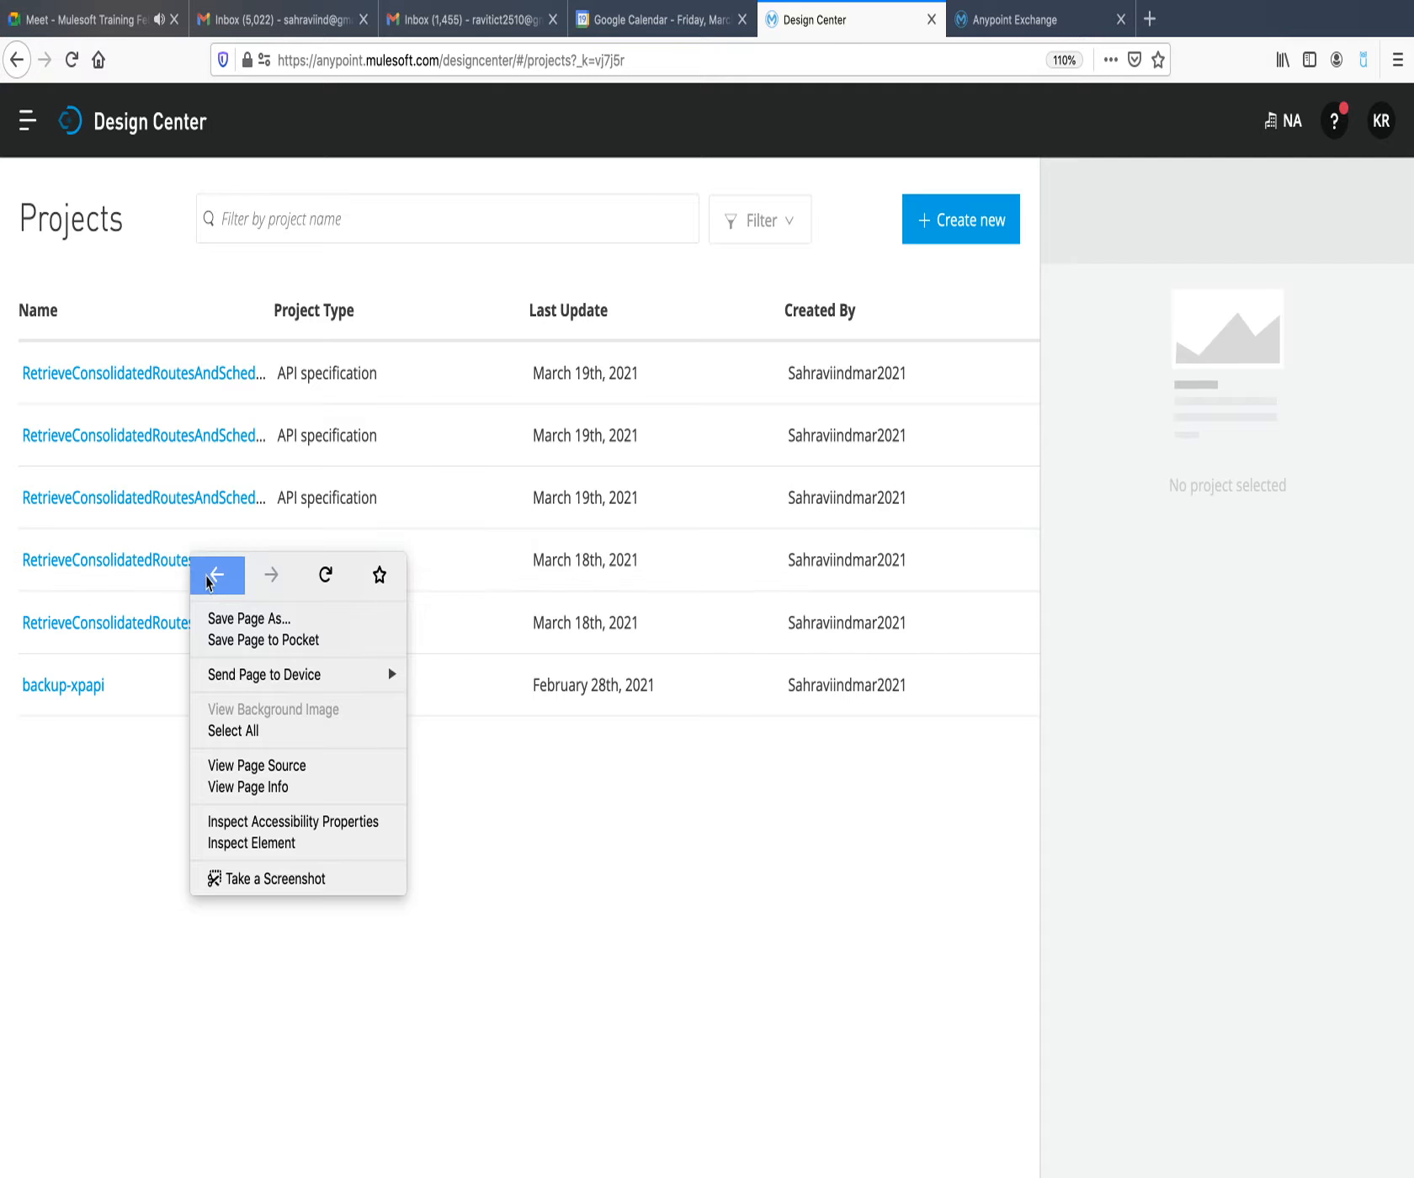
key(Escape)
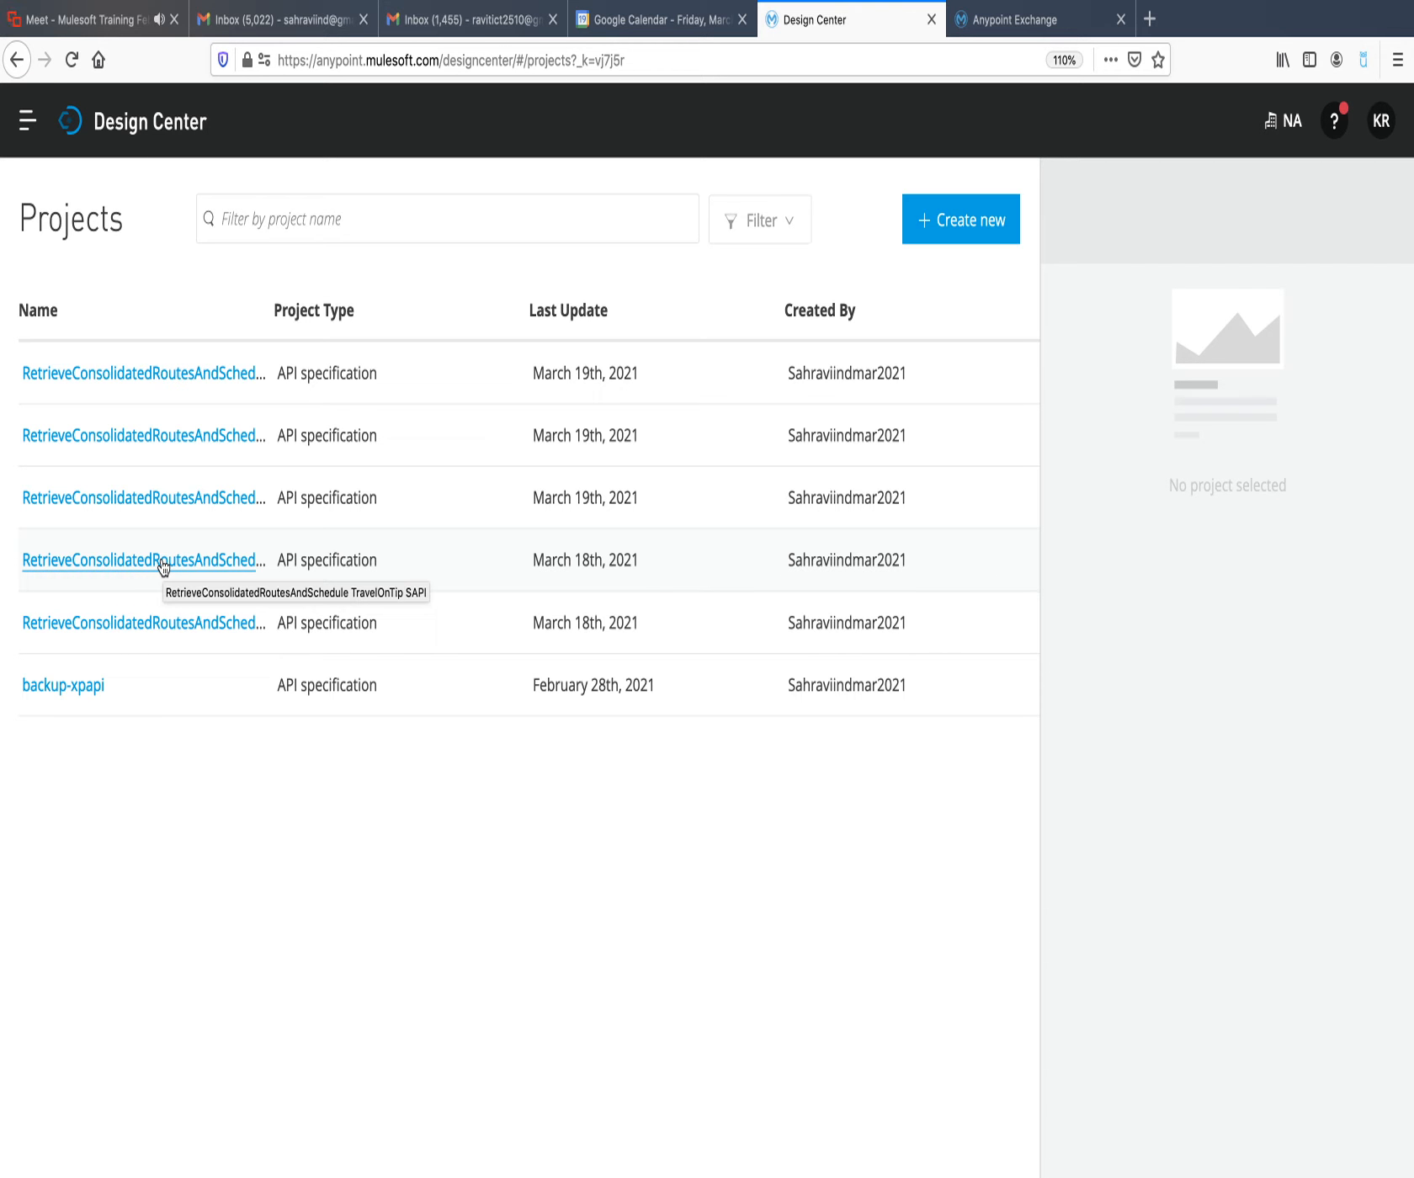
click(163, 566)
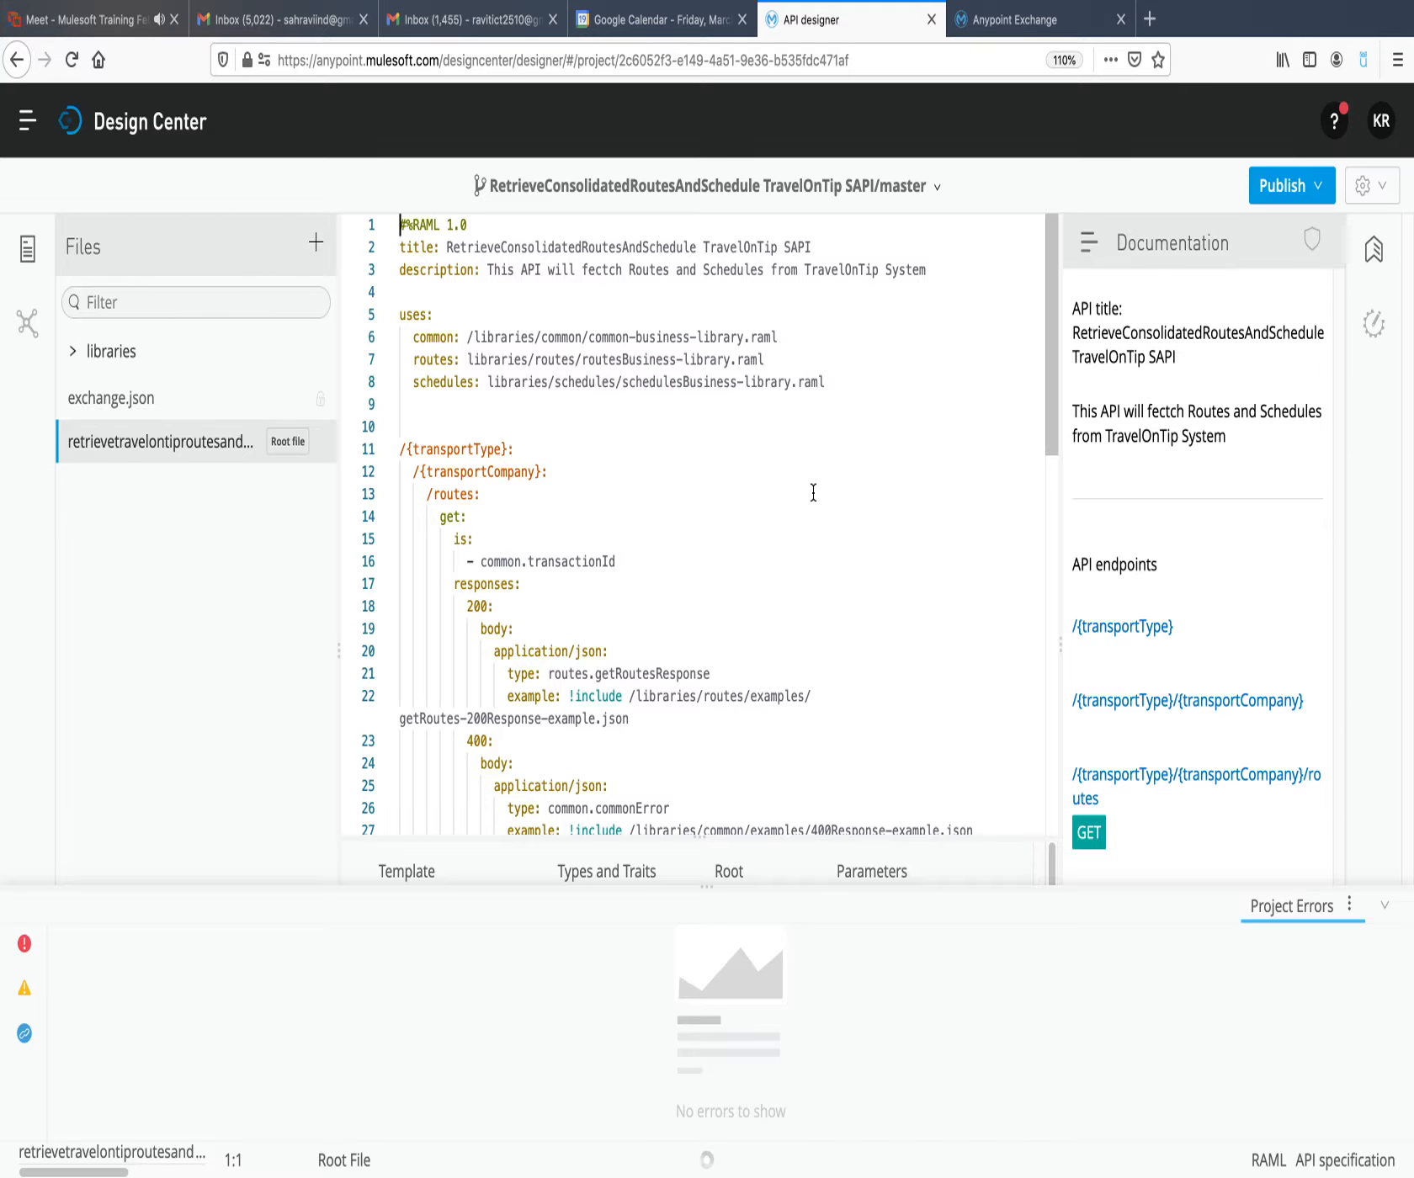
Publish the TravelOnTip SAPI specification to Exchange with asset version 1.0.0 and API version v1.
click(1303, 190)
click(1237, 394)
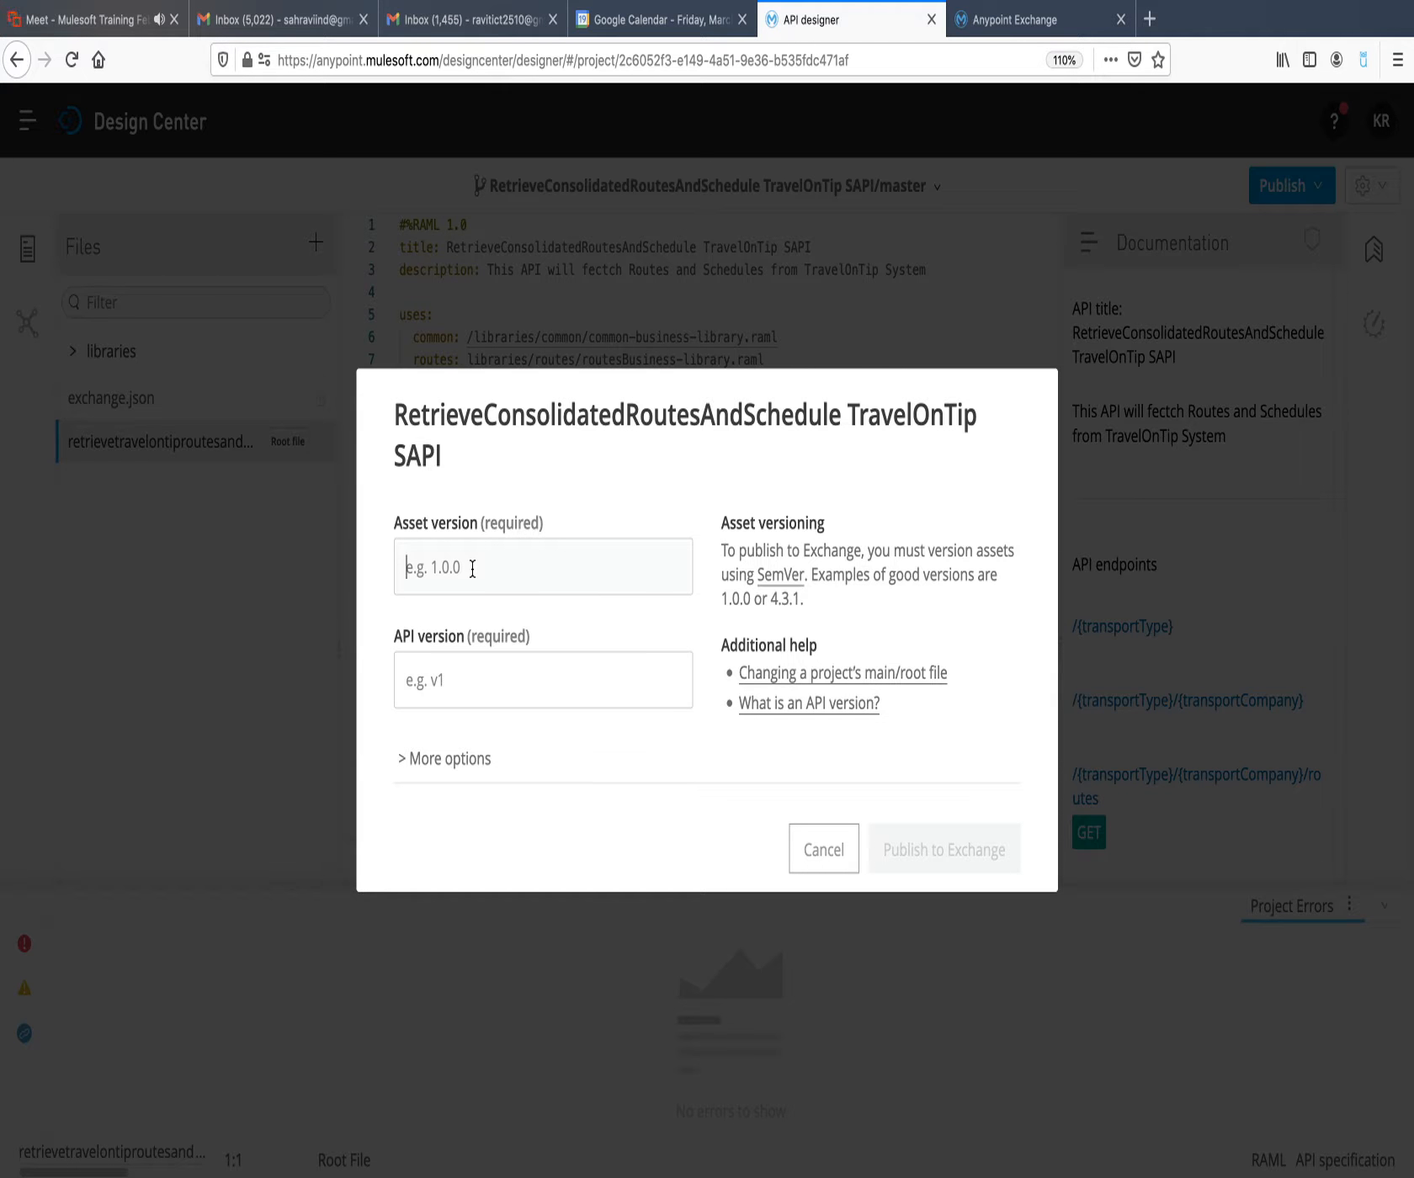
text(1)
text(v)
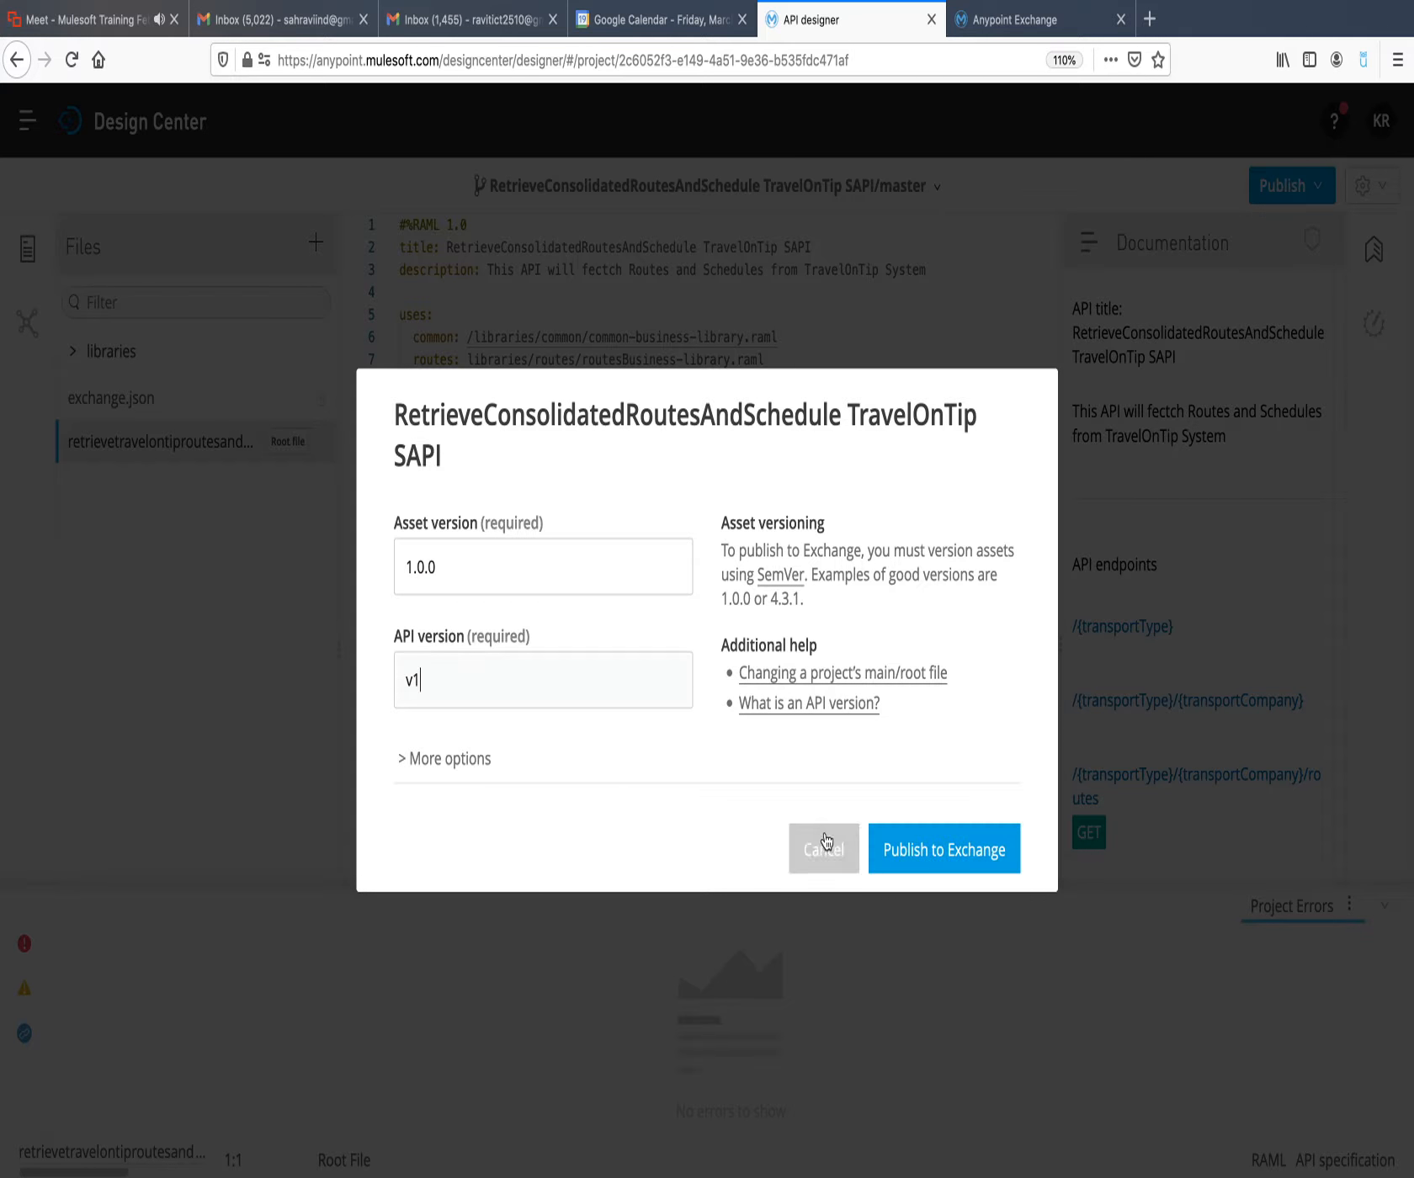
click(905, 849)
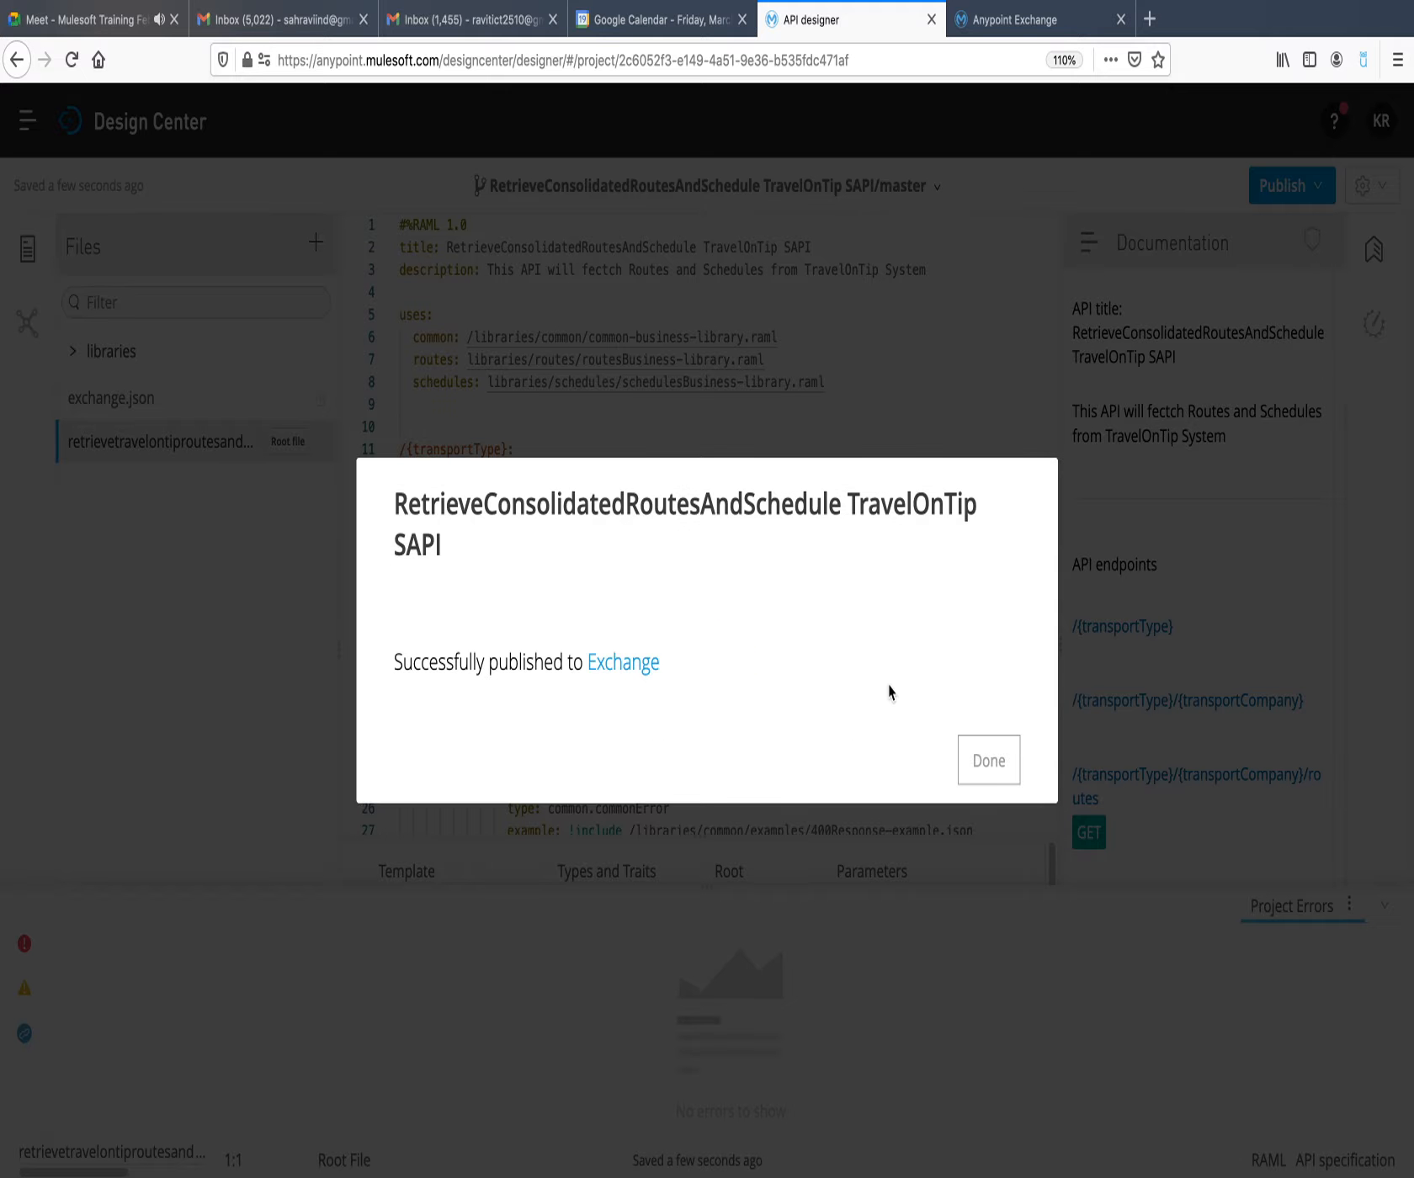
Dismiss the TravelOnTip SAPI publish confirmation and open the RetrieveConsolidatedRoutesAndSchedule FastGo SAPI project from the projects list.
click(965, 758)
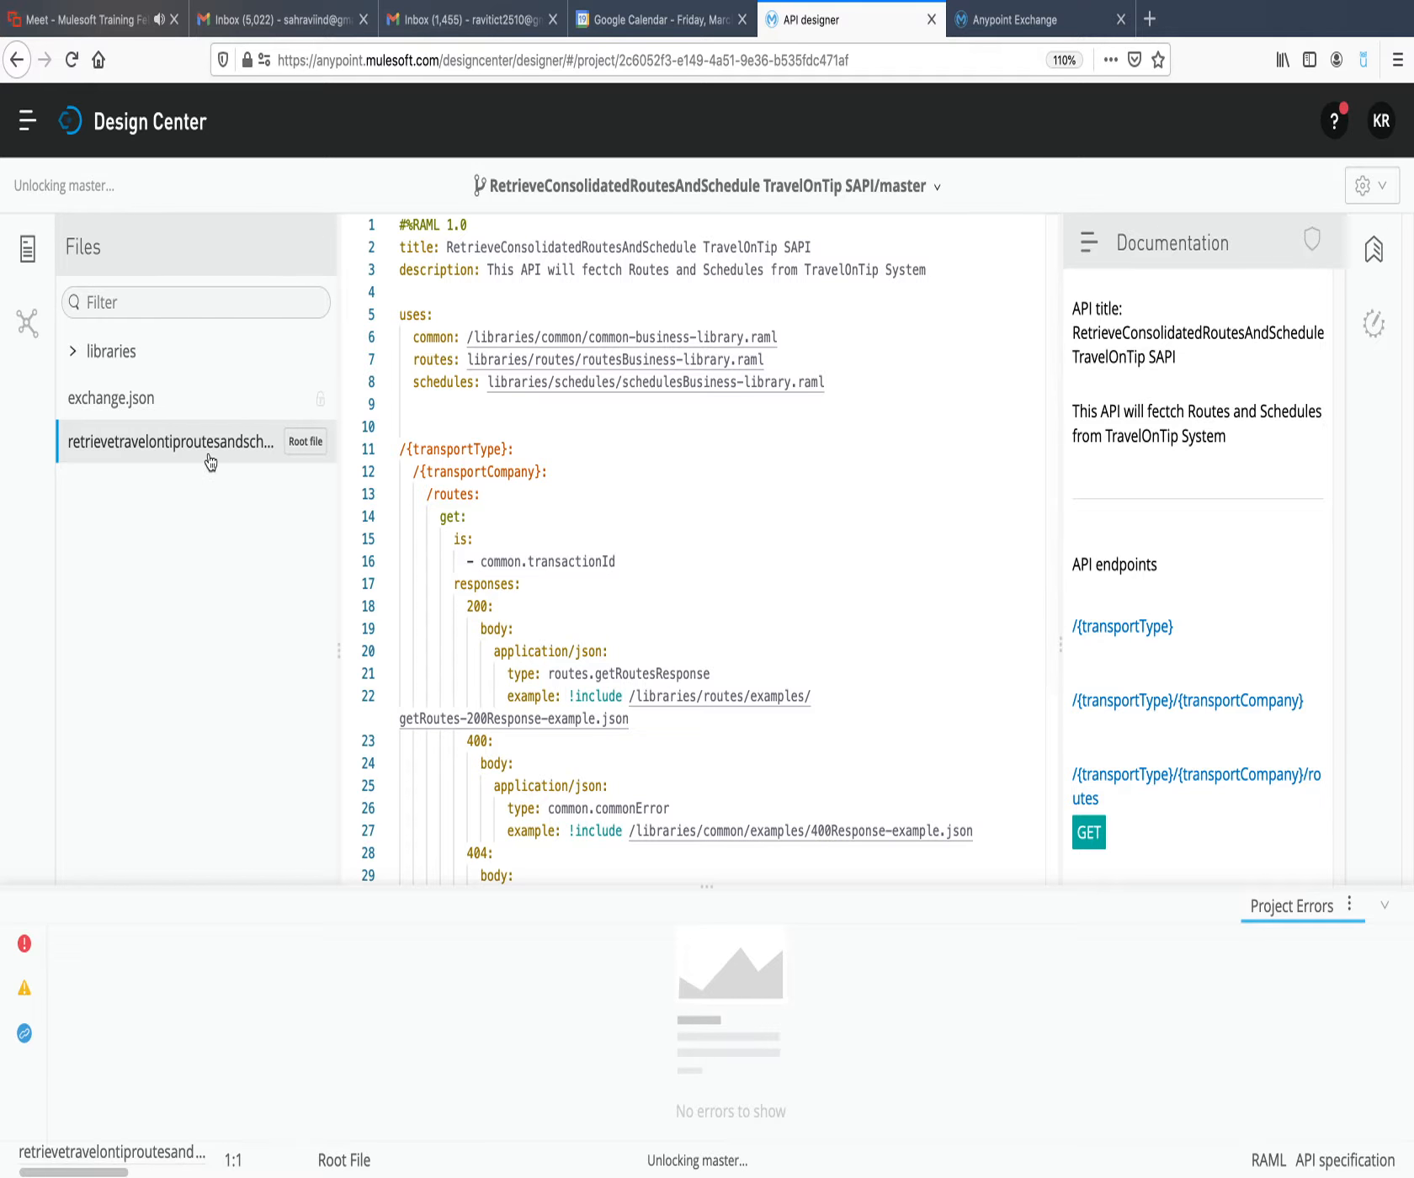
click(160, 127)
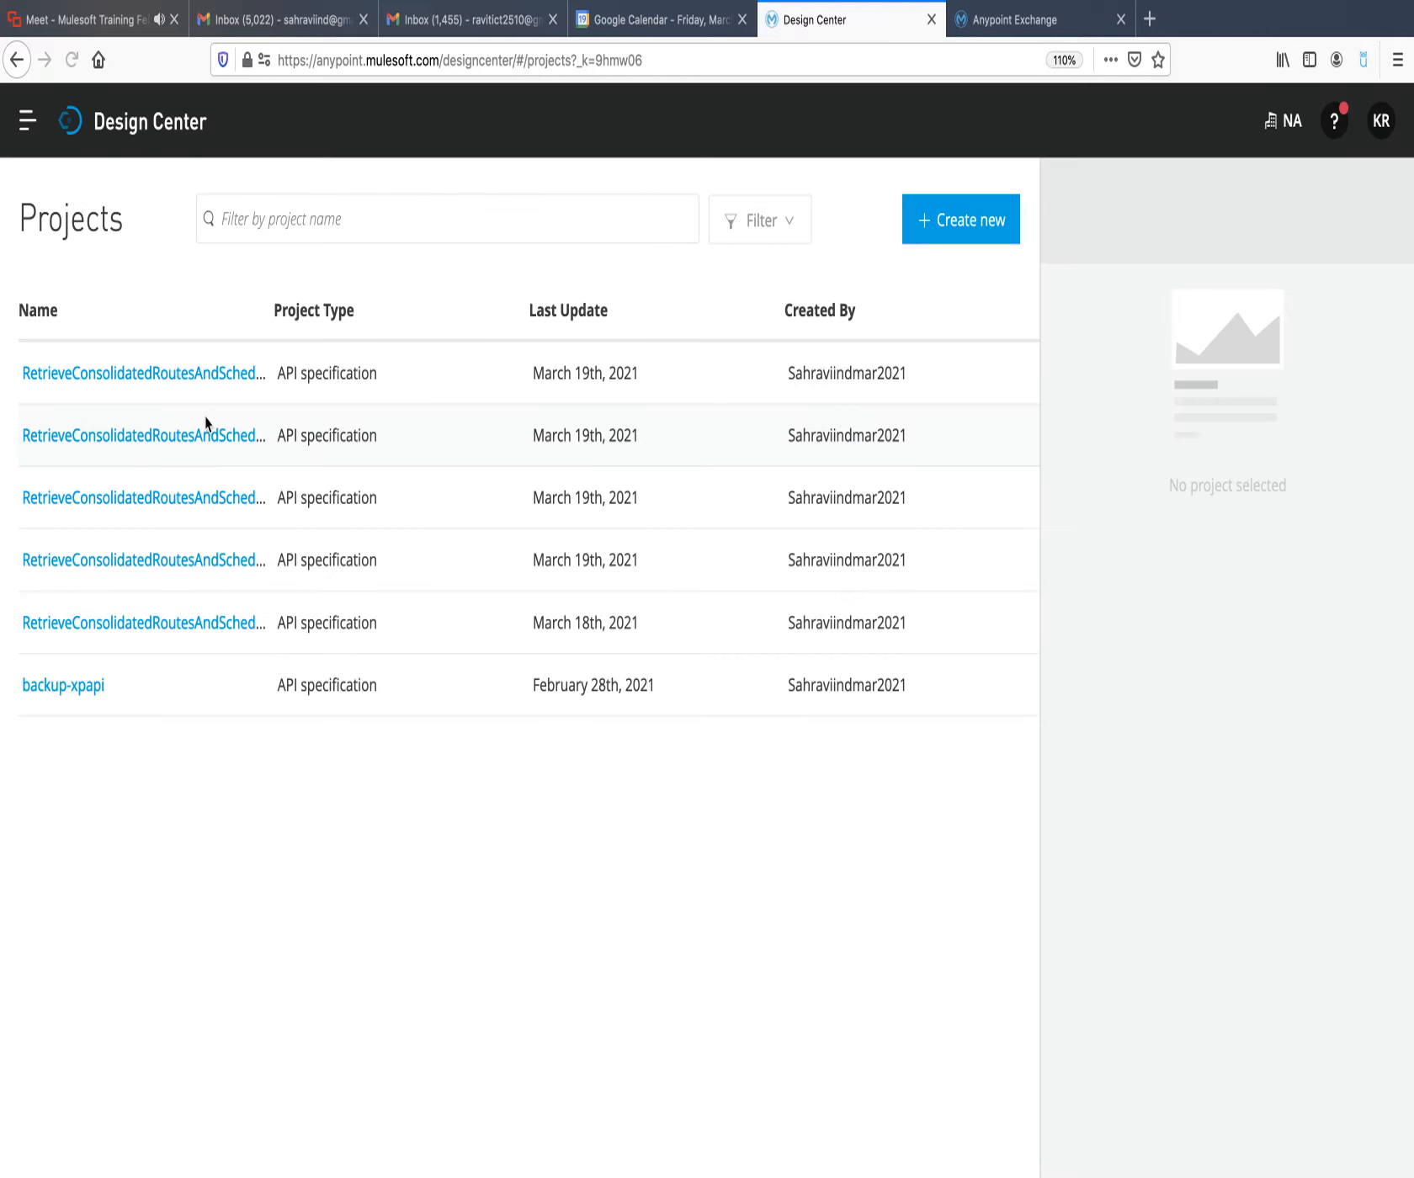
click(190, 632)
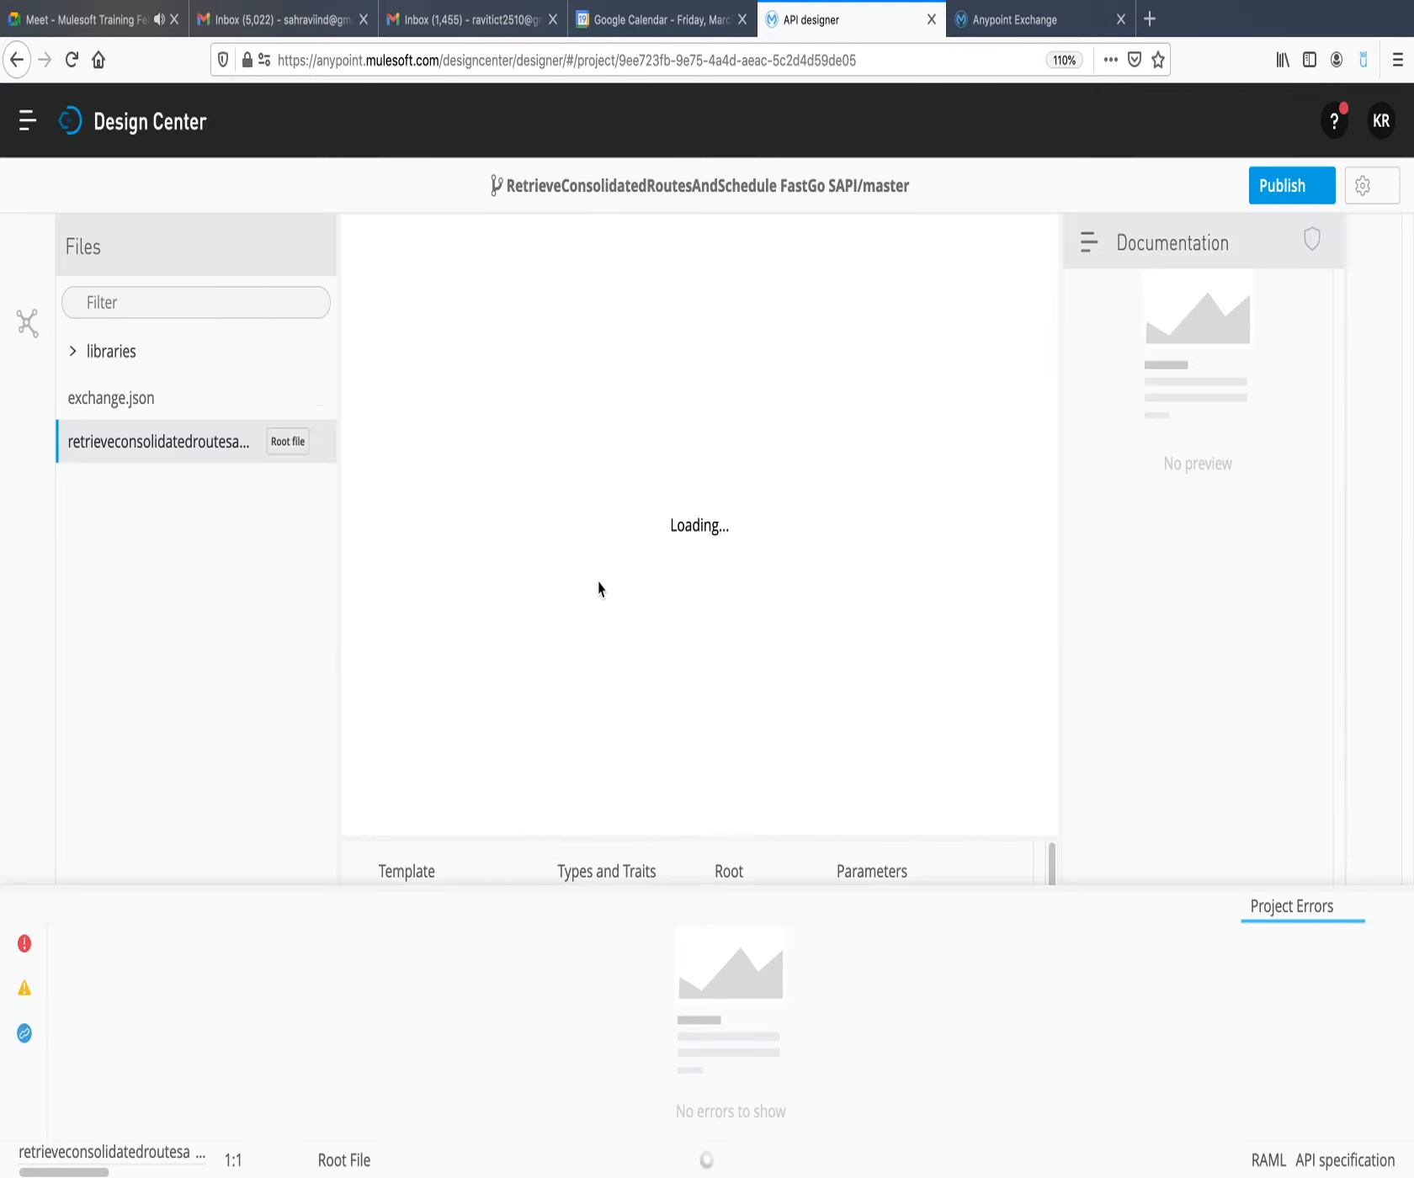
Publish the FastGo SAPI specification to Exchange with asset version 1.0.0 and API version v1, and dismiss the confirmation.
click(1282, 186)
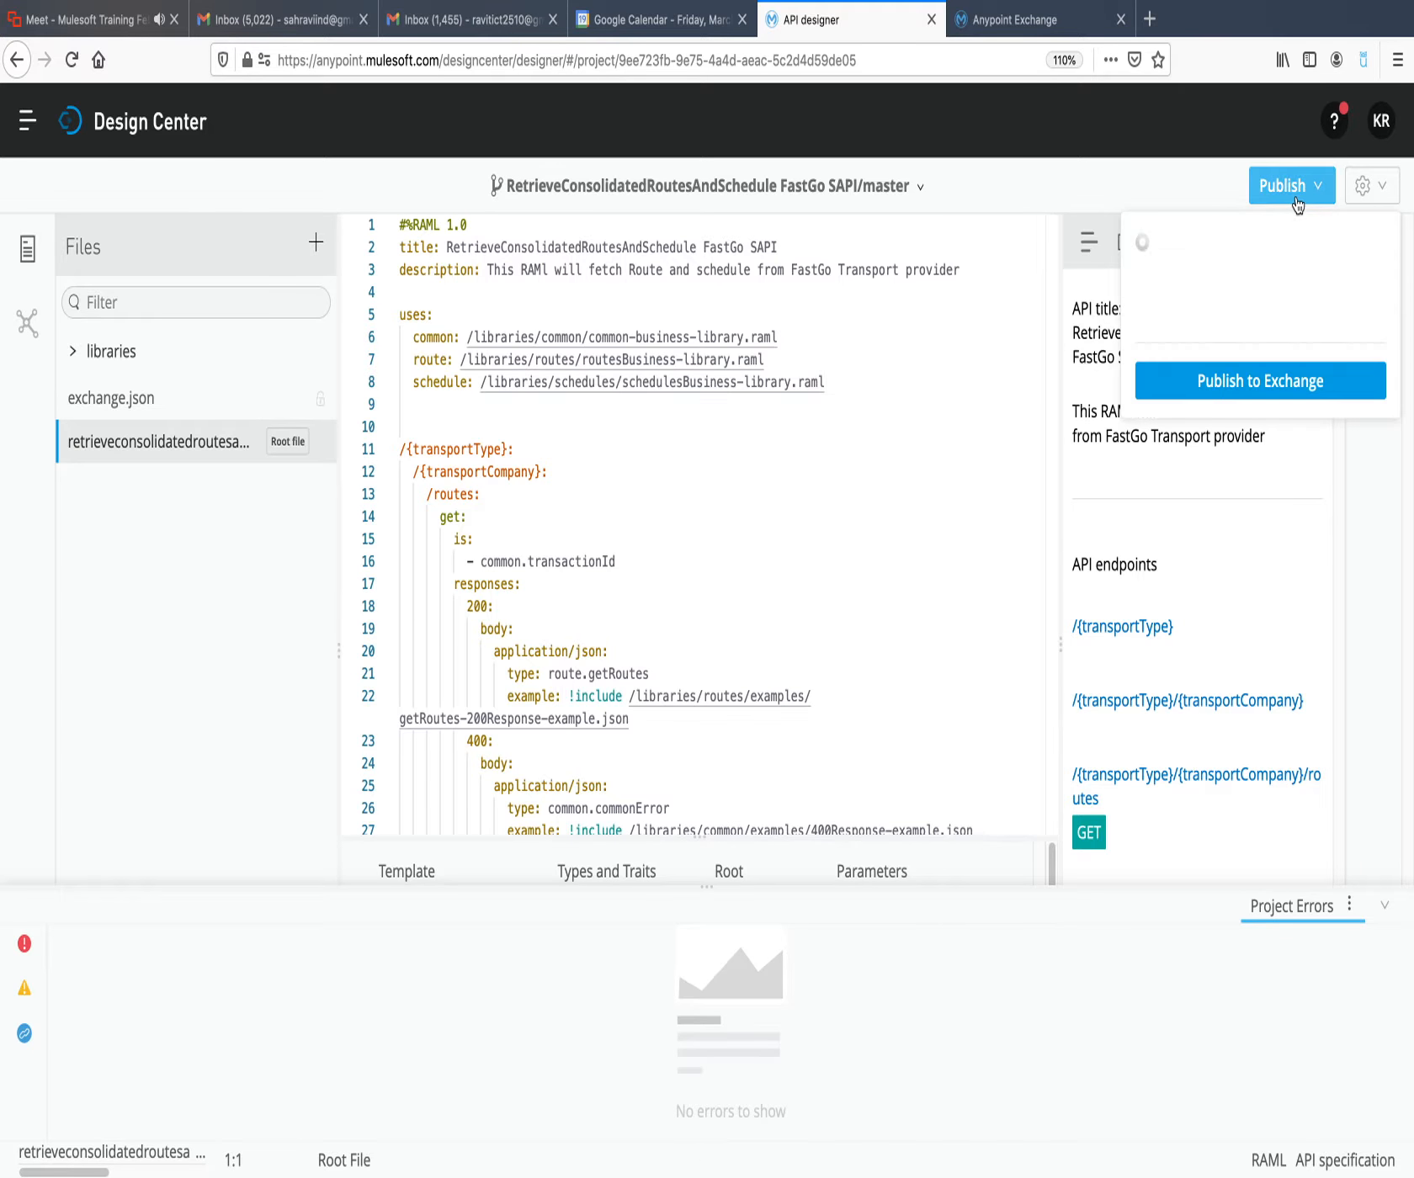
click(1231, 483)
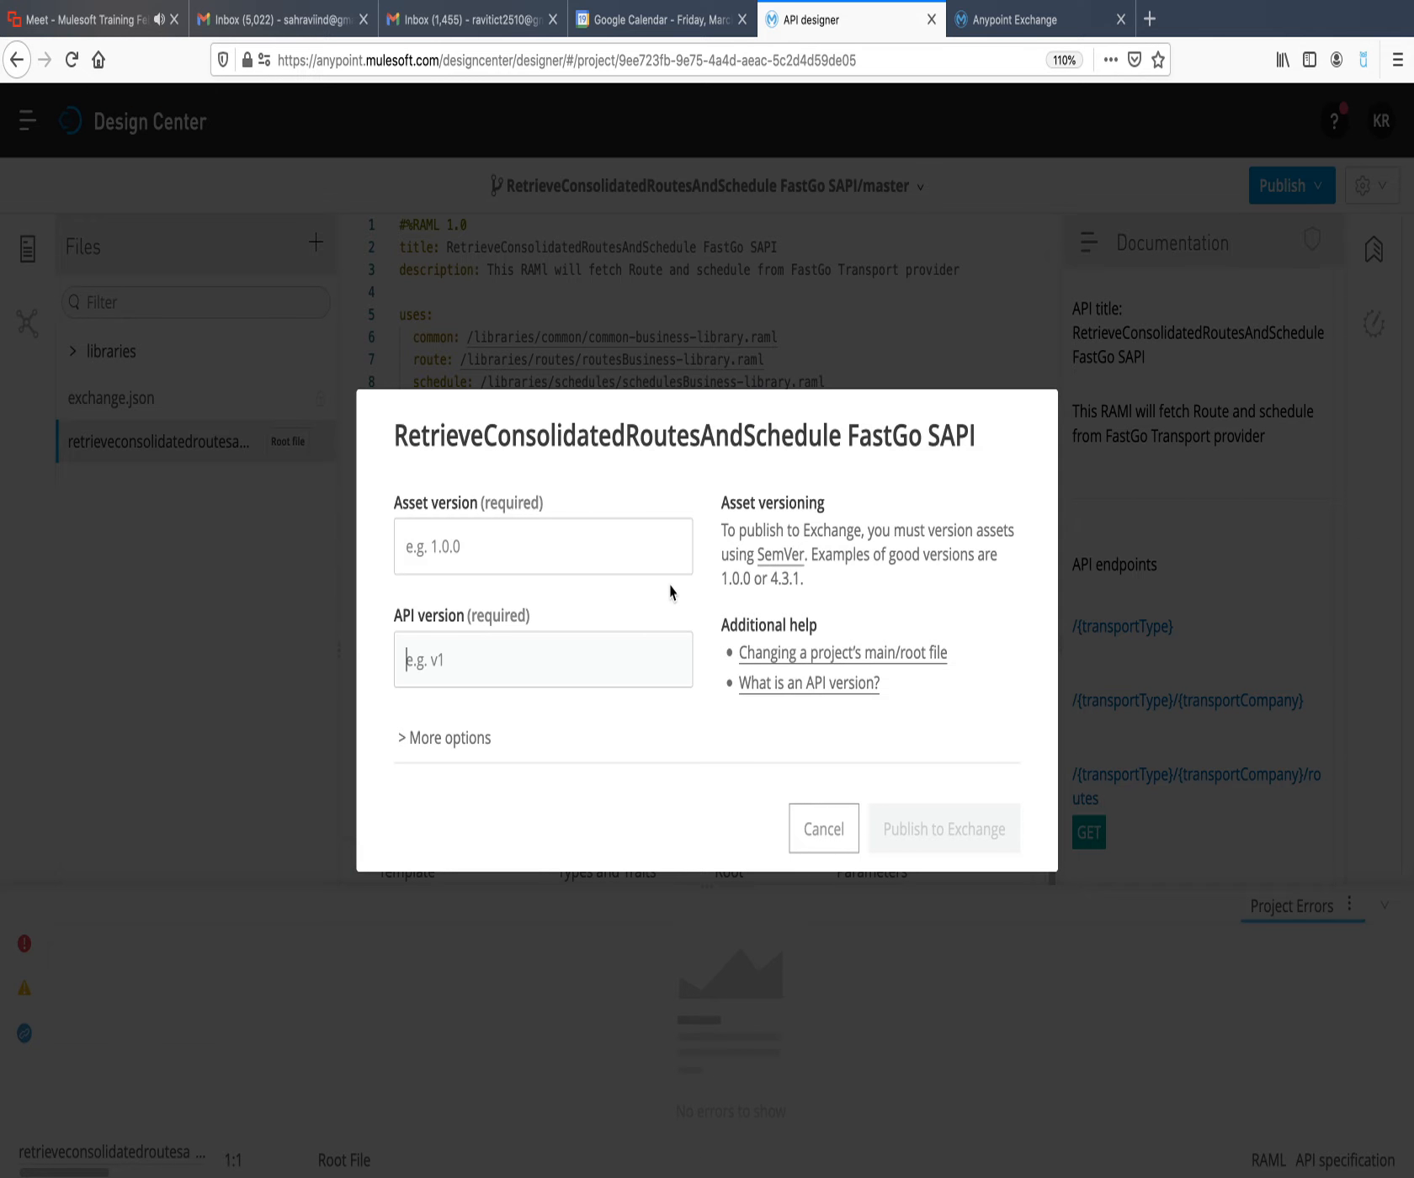
click(618, 528)
text(1.0.0)
click(605, 643)
text(v1)
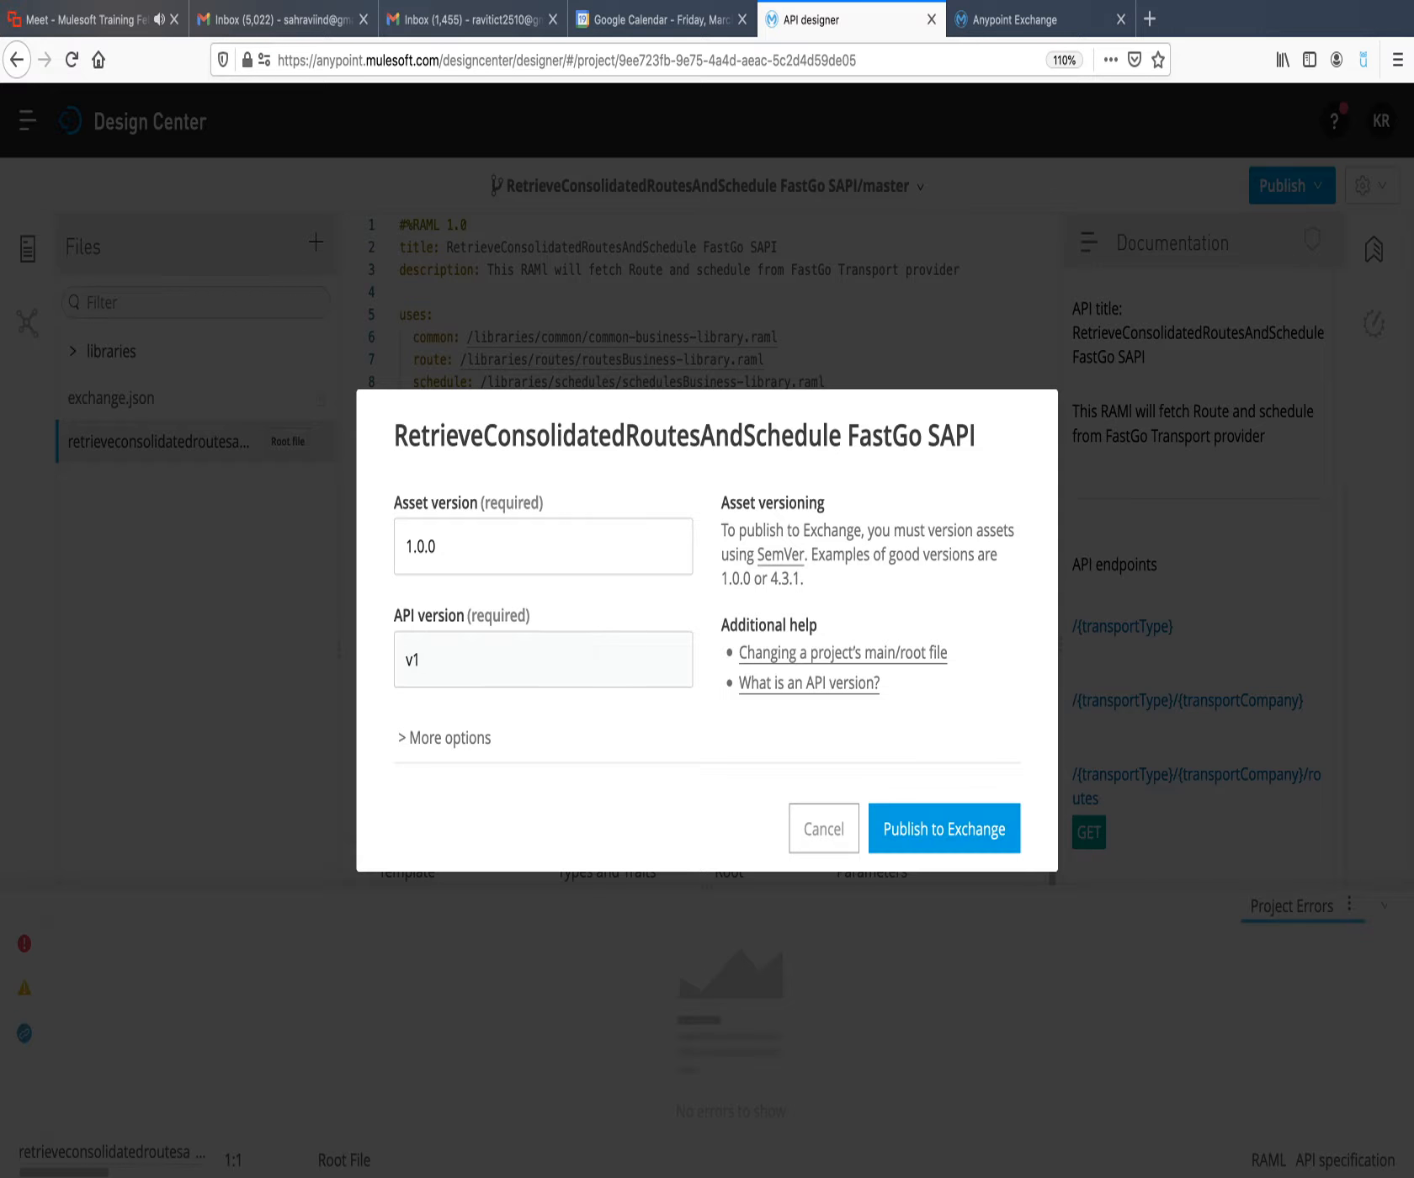
click(998, 830)
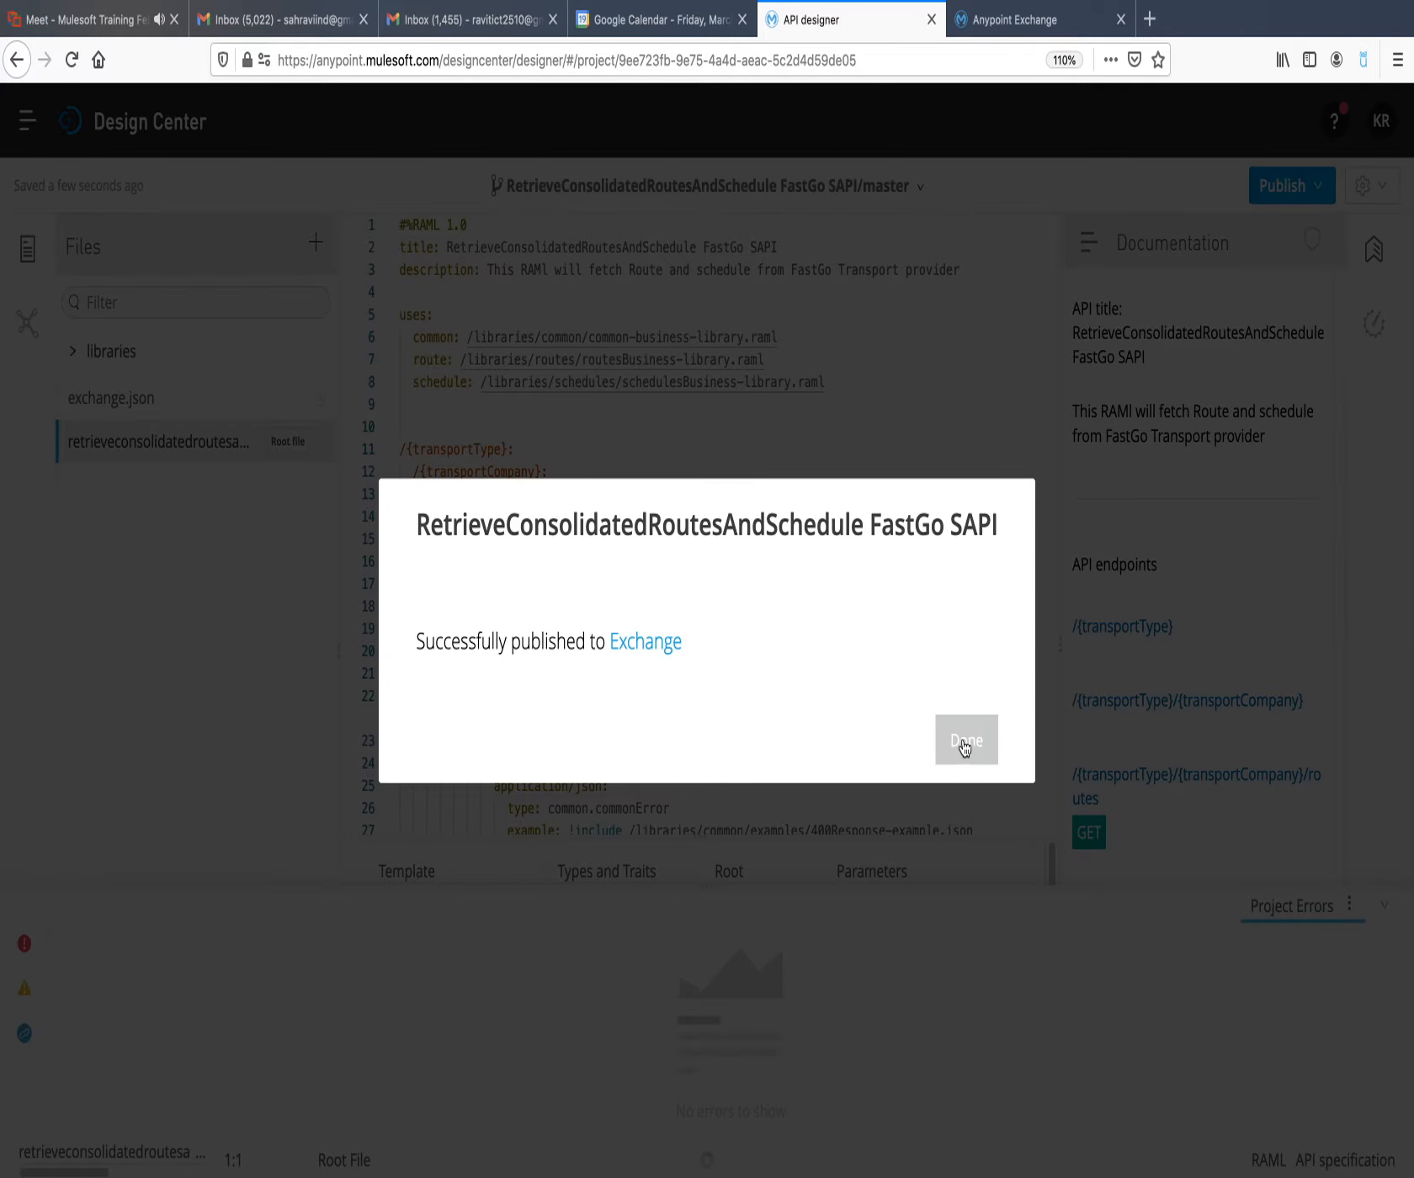
click(964, 739)
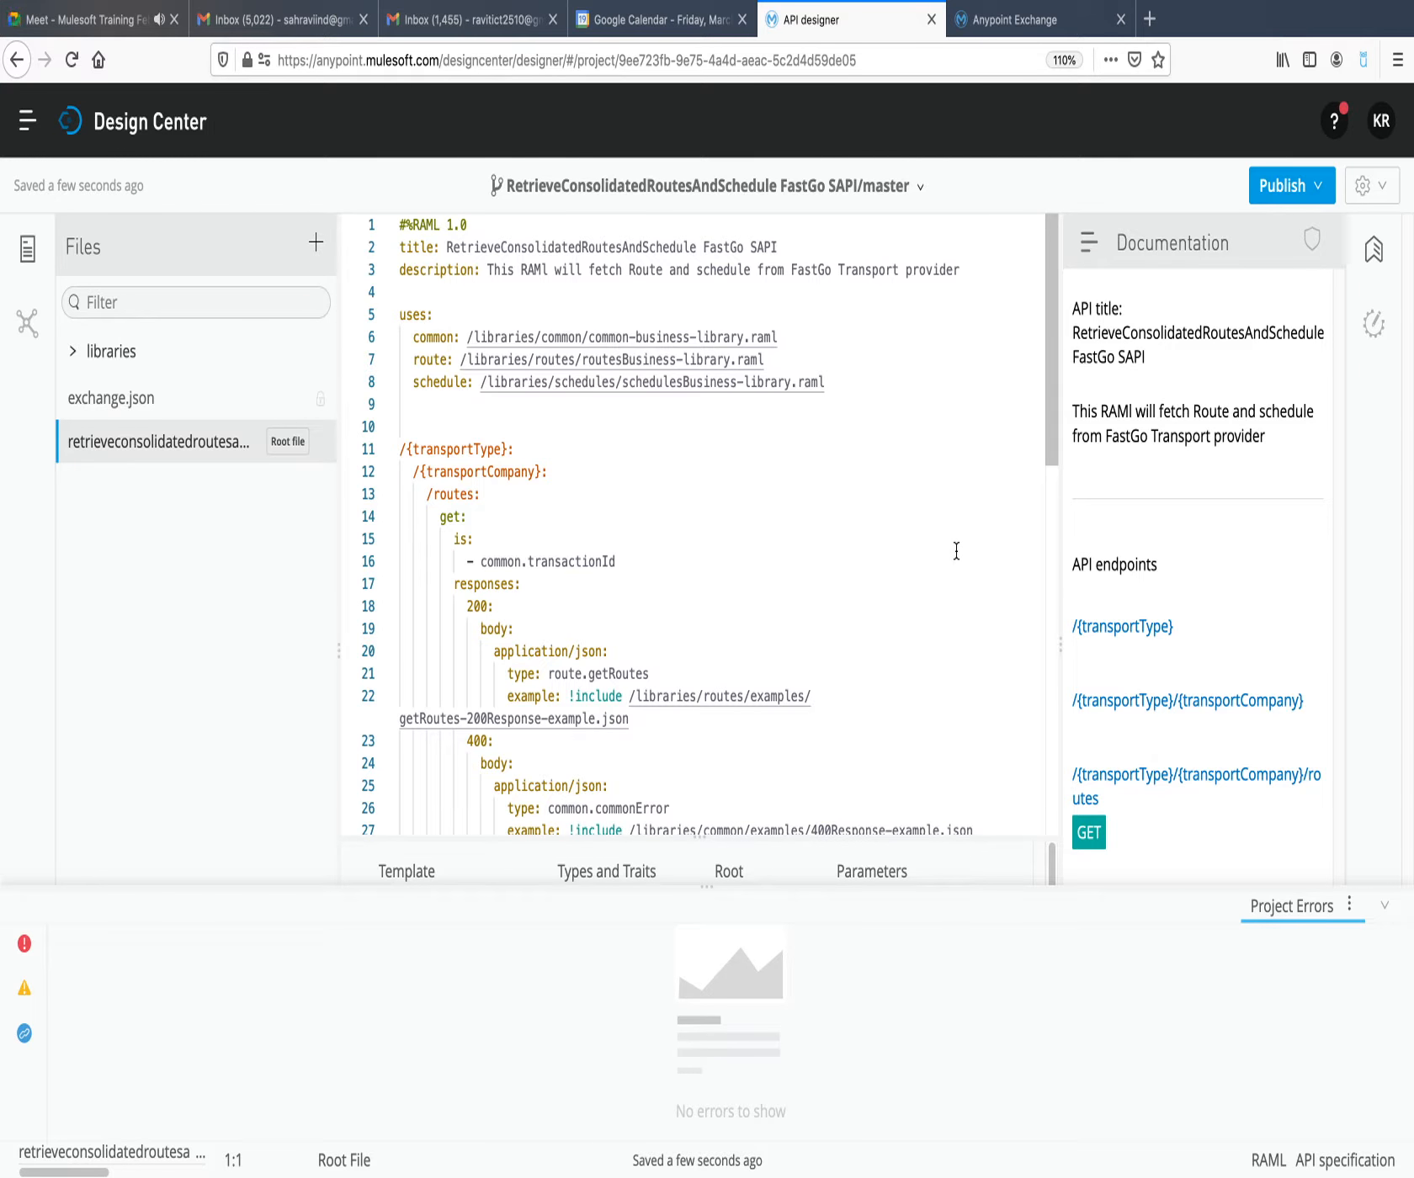
Switch to Anypoint Exchange and list the organization's own assets to check the published API specifications.
click(1035, 21)
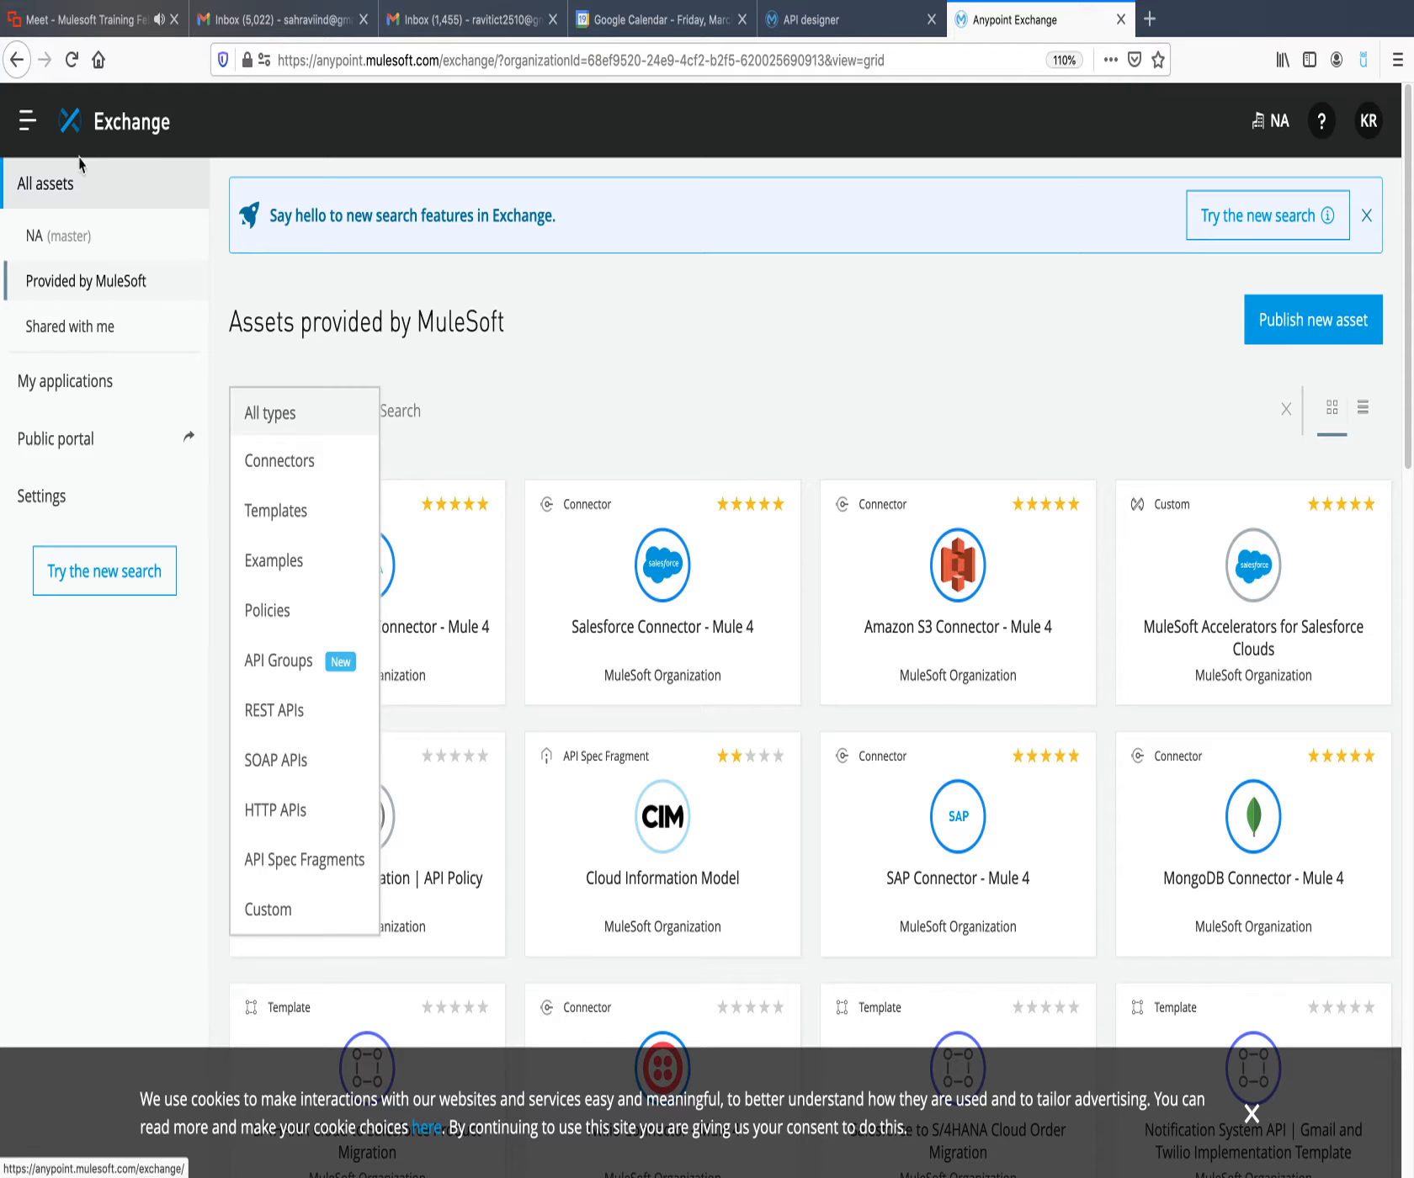
click(76, 240)
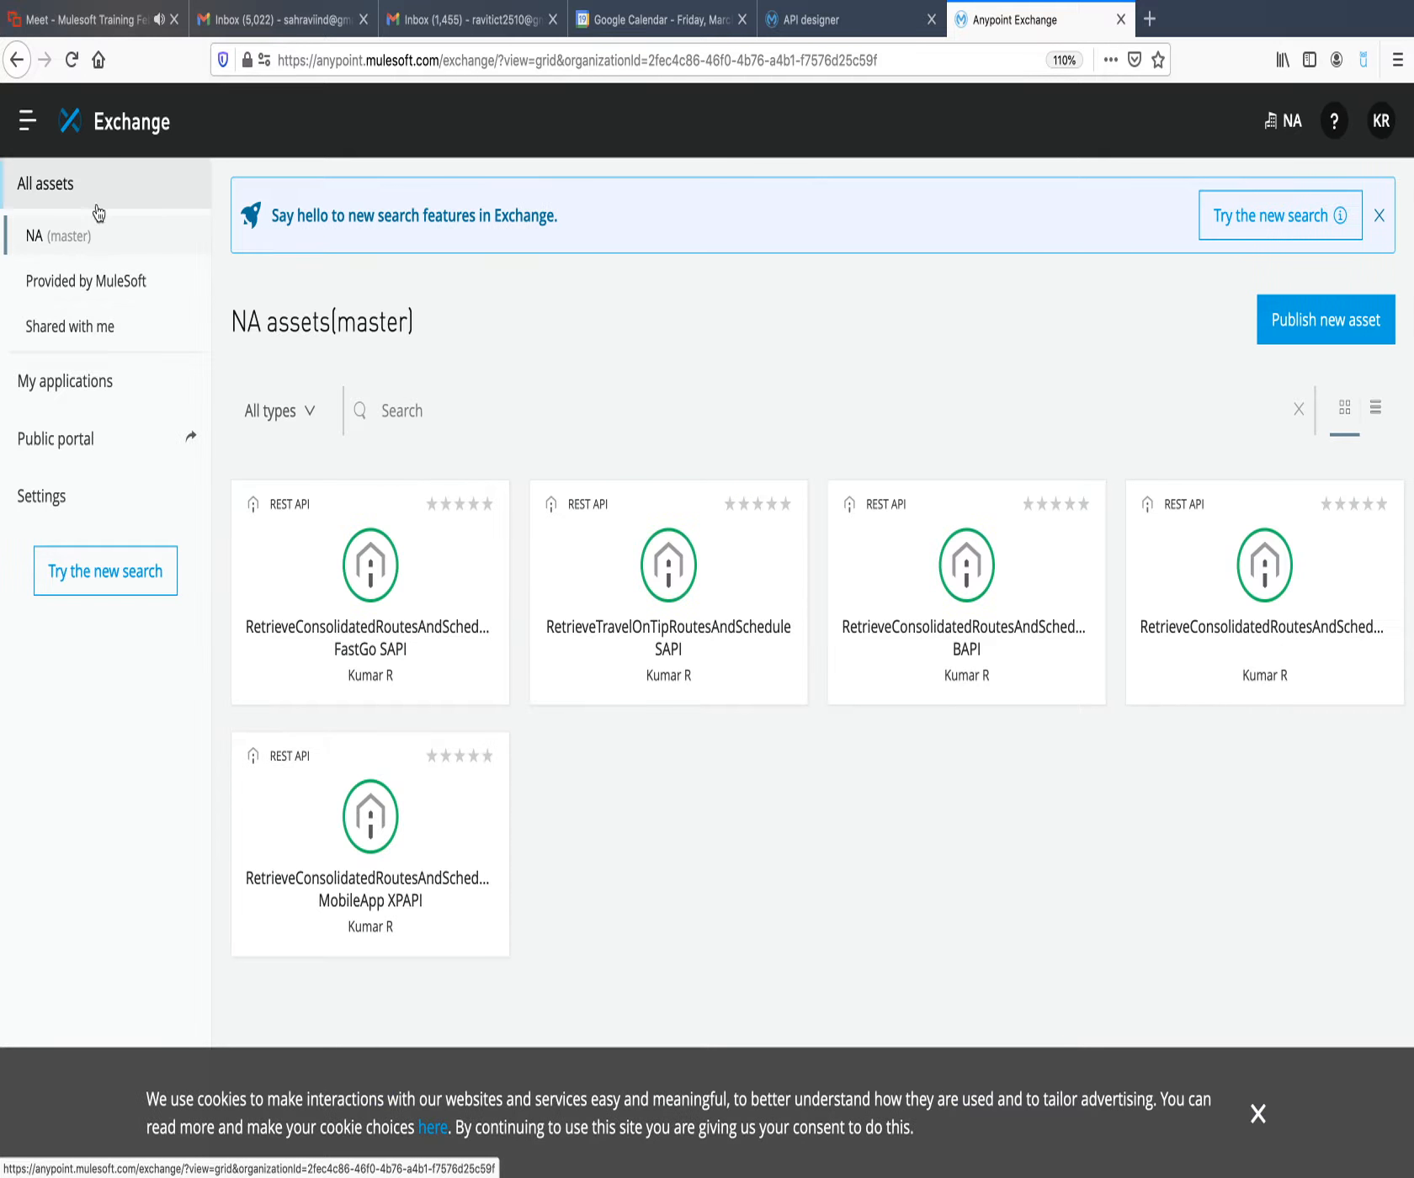
click(116, 125)
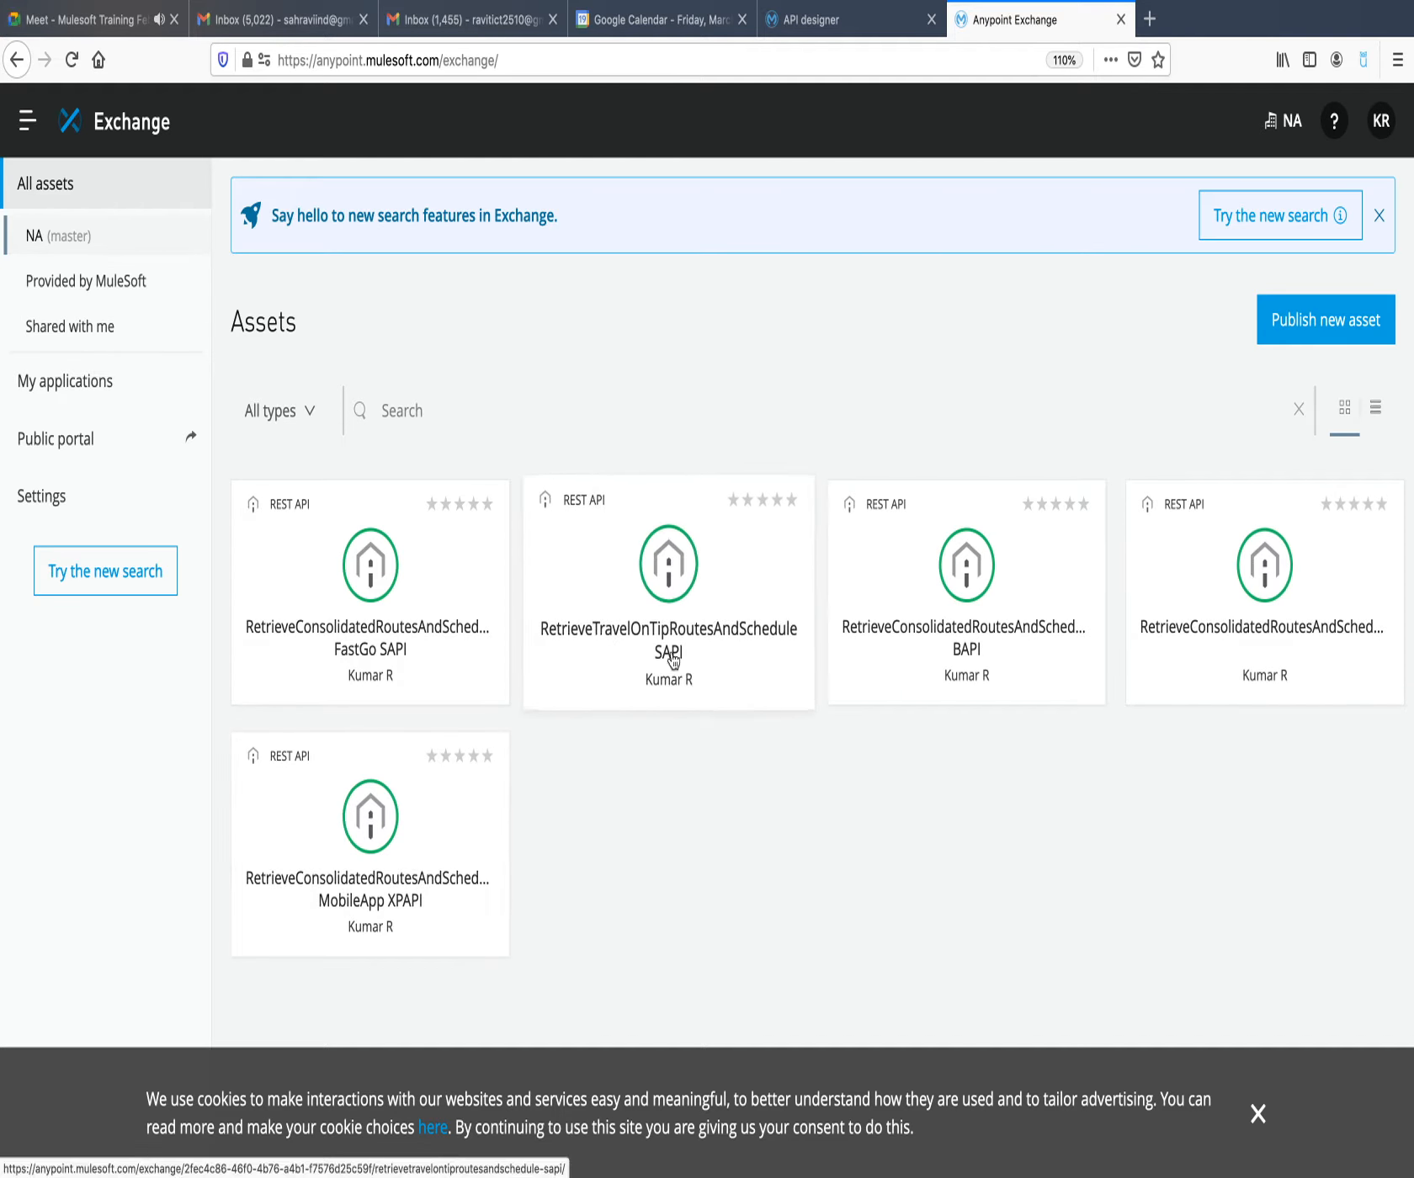
Open the RetrieveTravelOnTipRoutesAndSchedule SAPI asset and examine the version 1.0.0 actions and the sharing options.
click(741, 600)
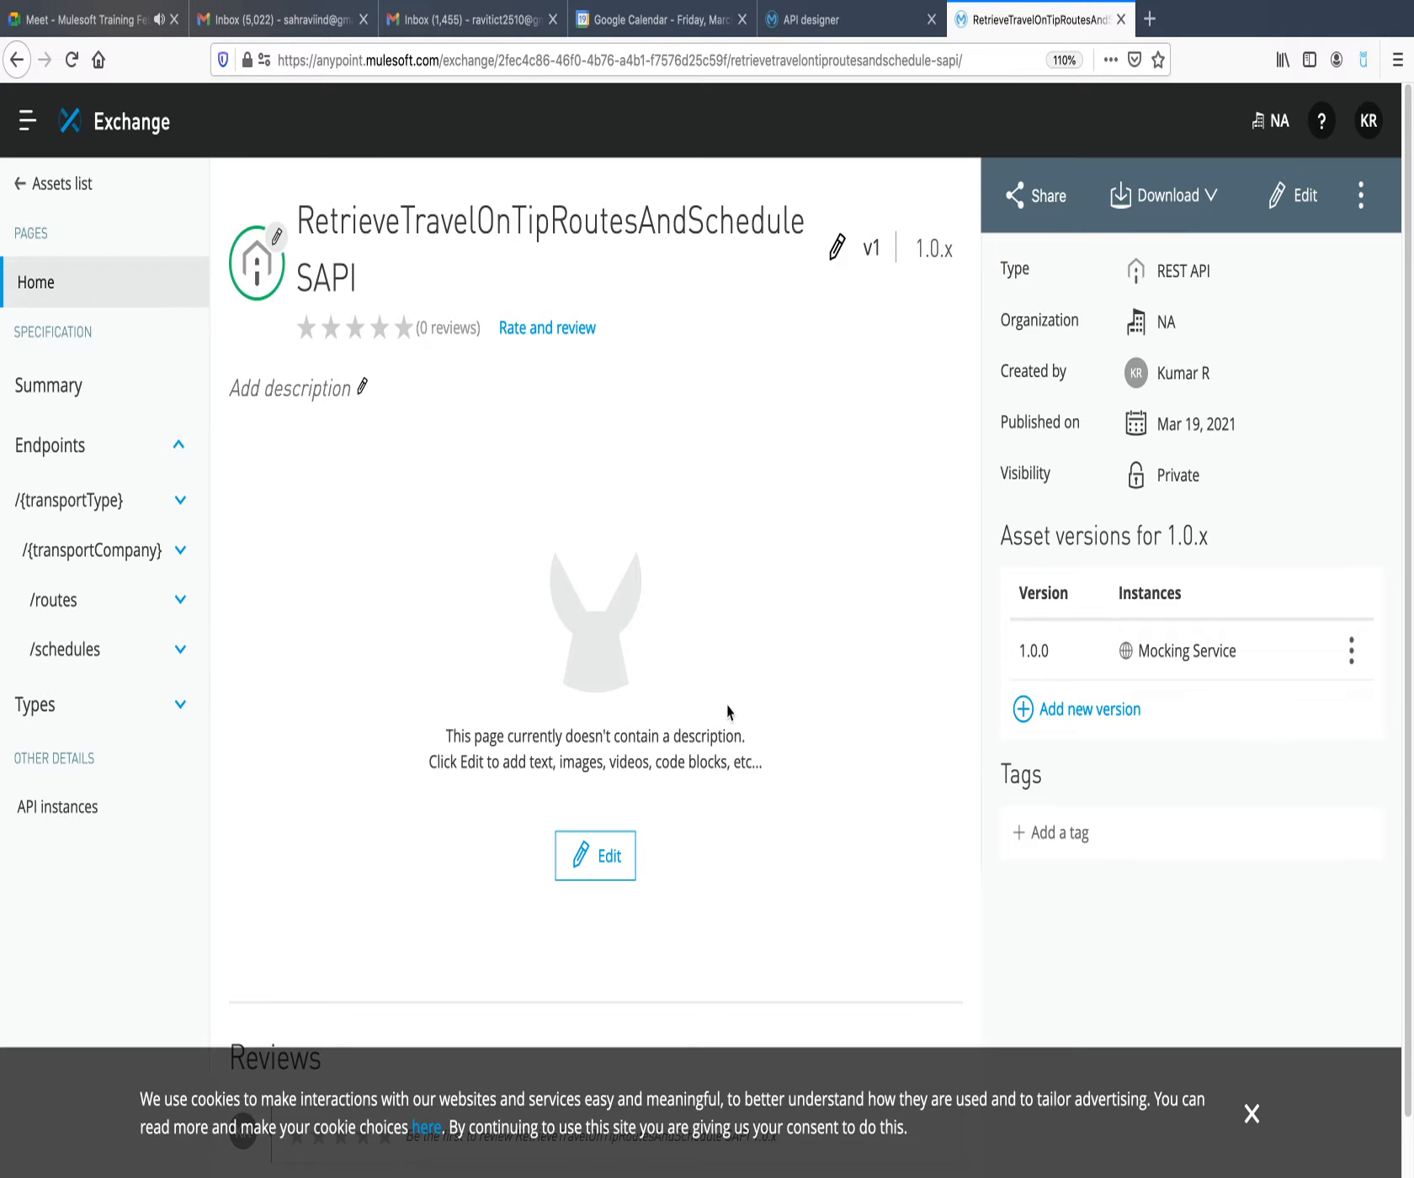
click(1350, 652)
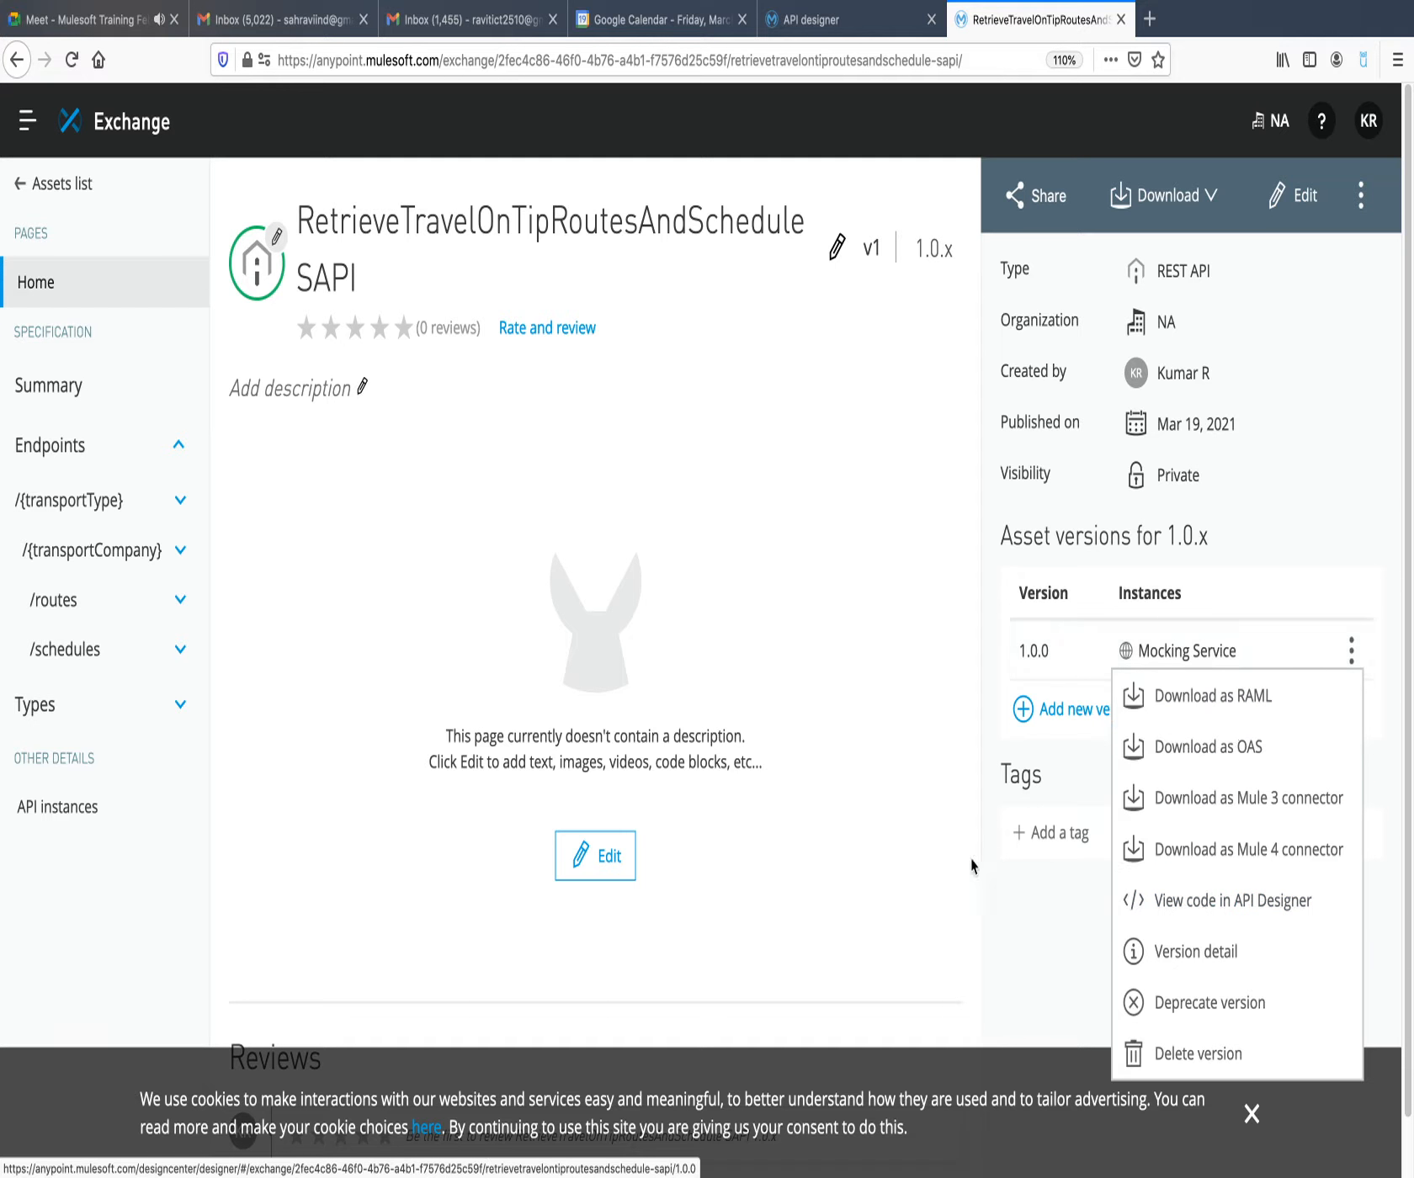
click(1003, 972)
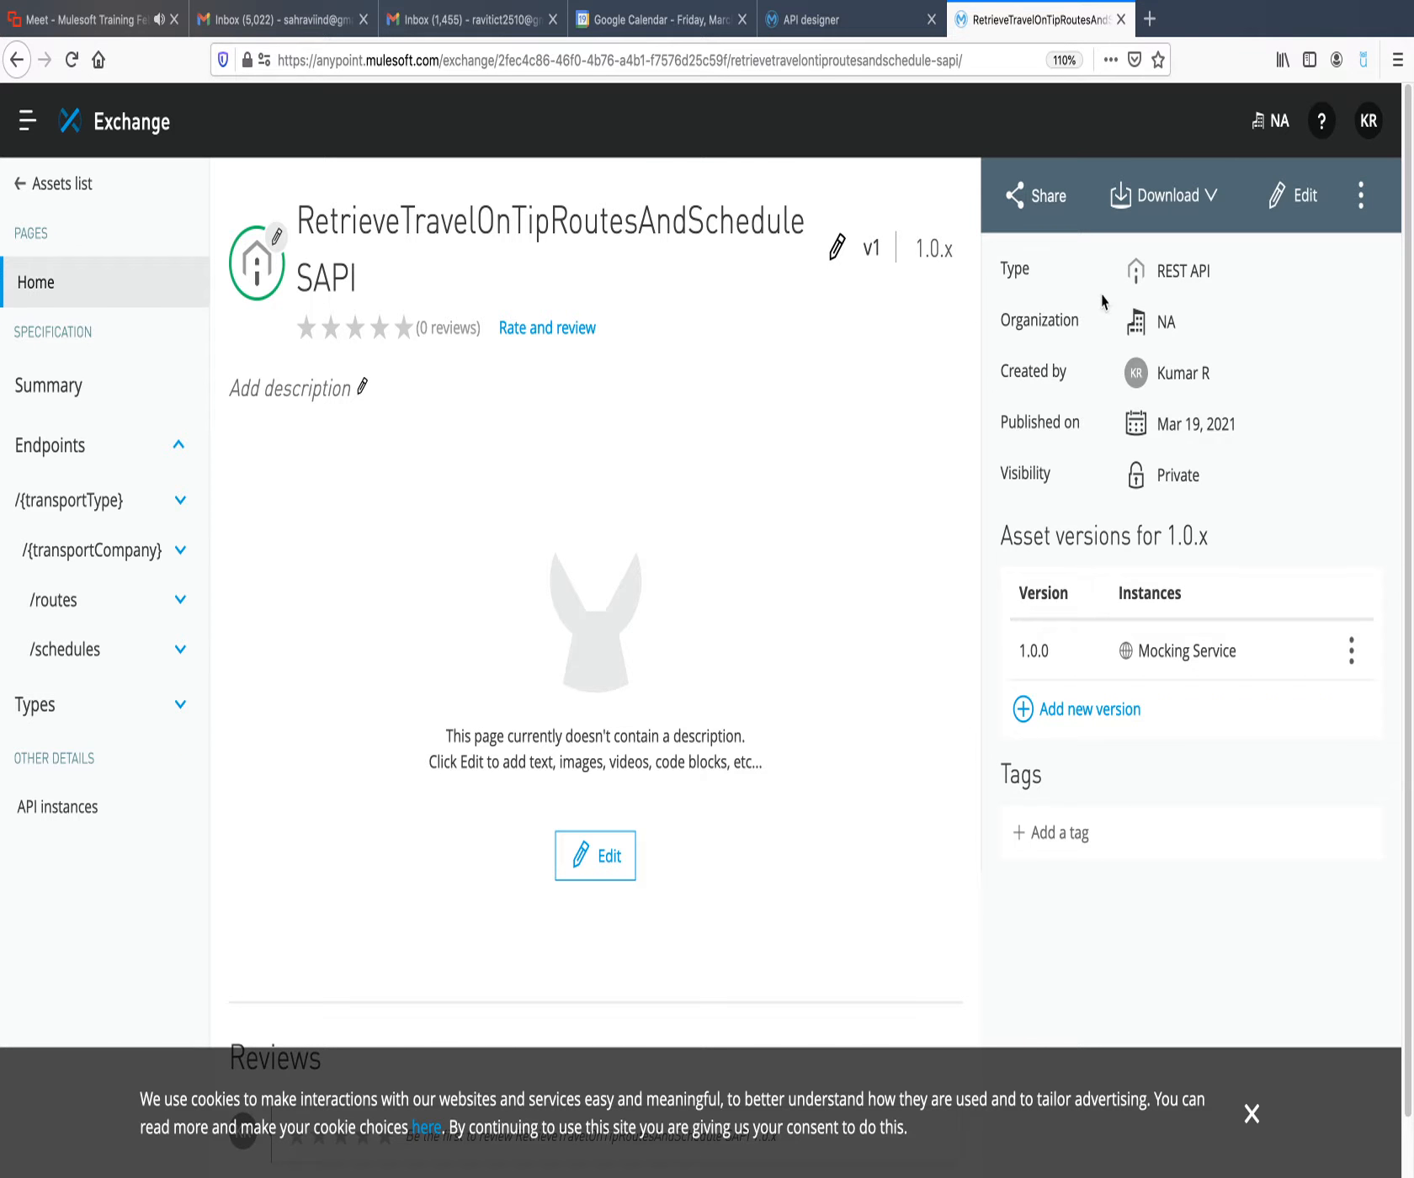
click(1049, 198)
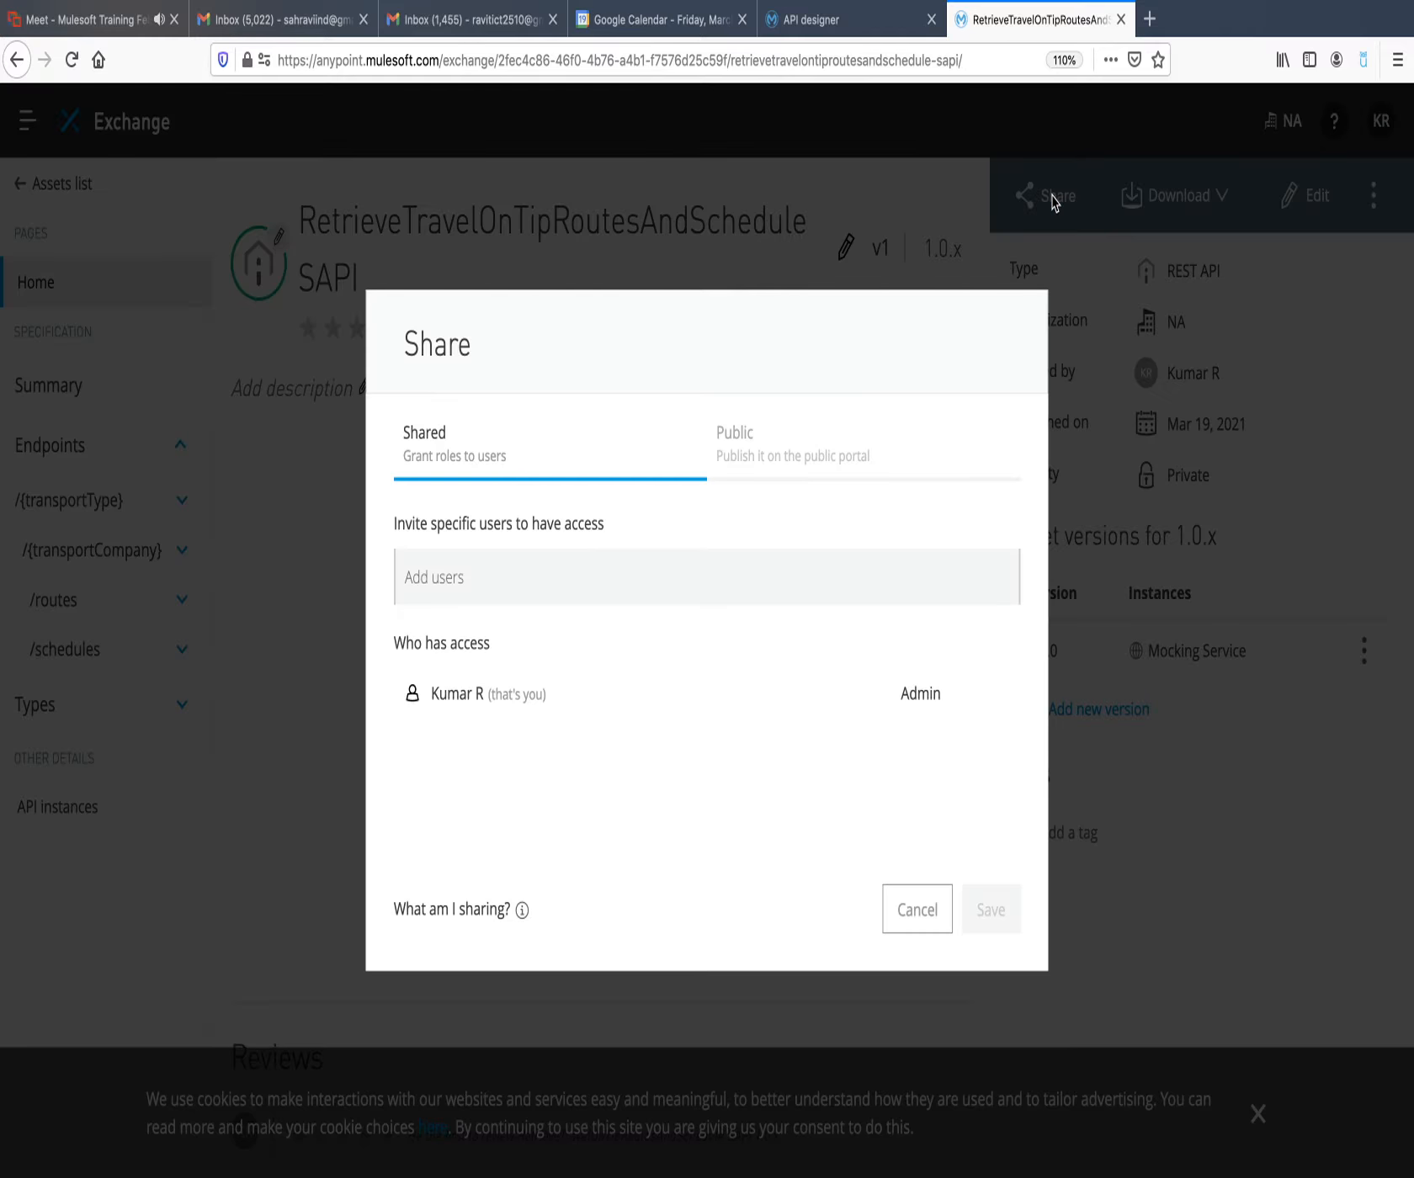
click(1122, 936)
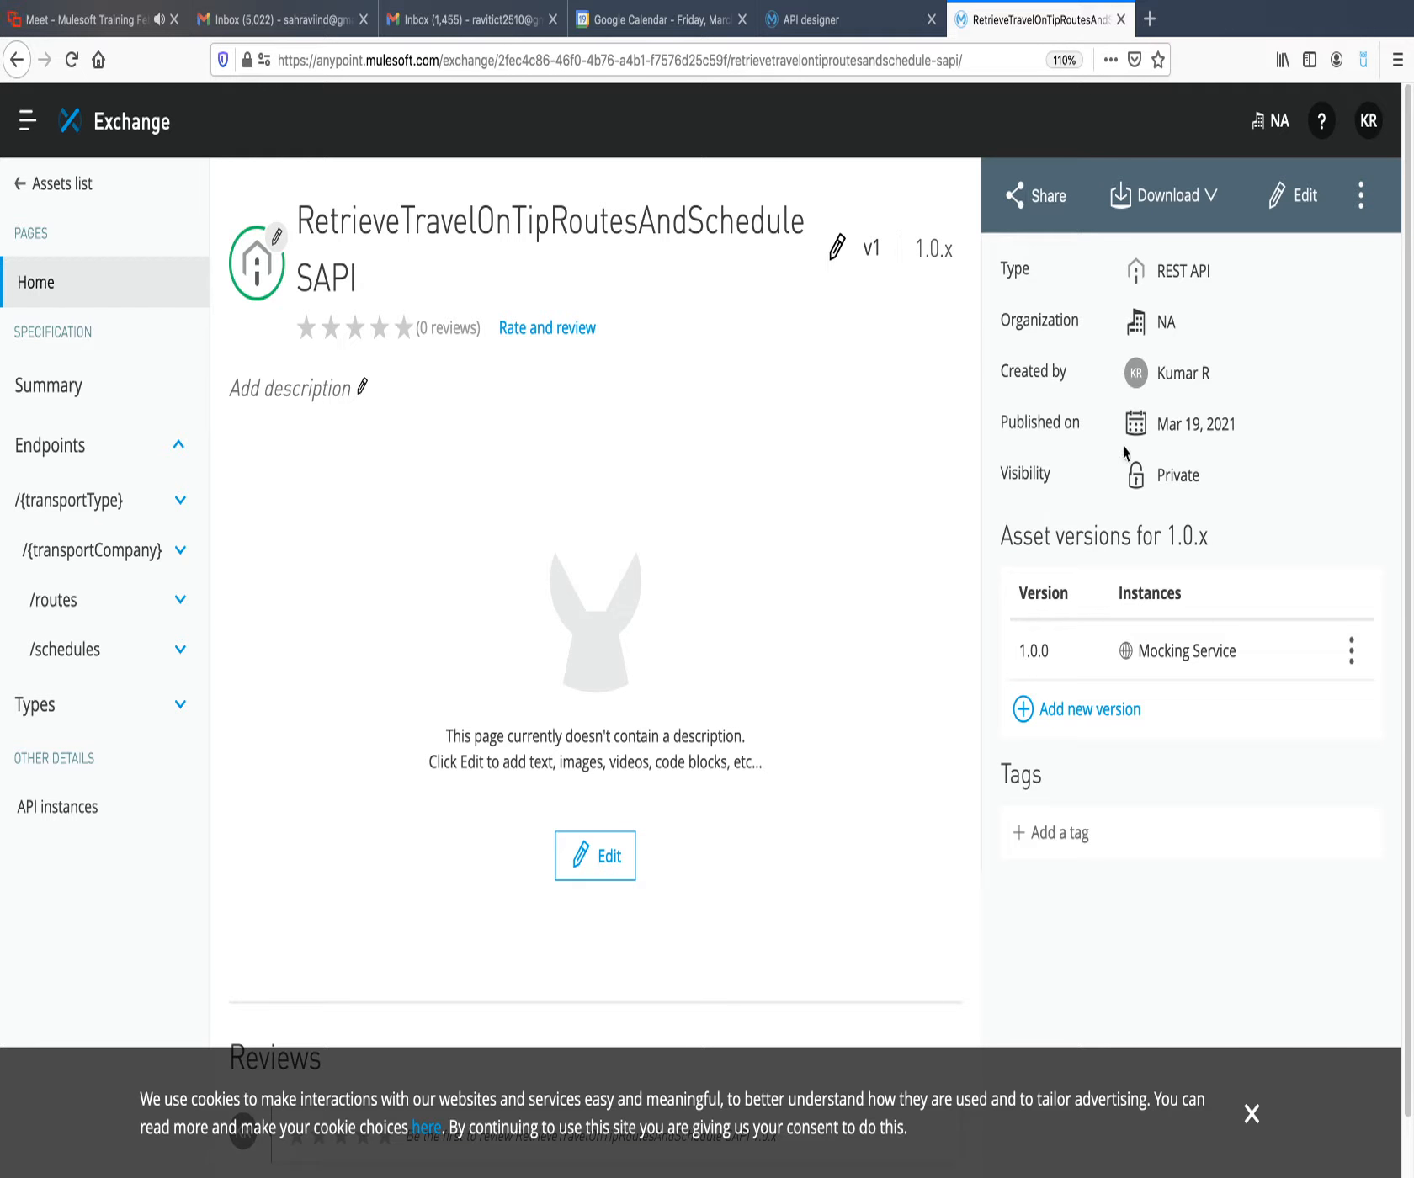
click(835, 24)
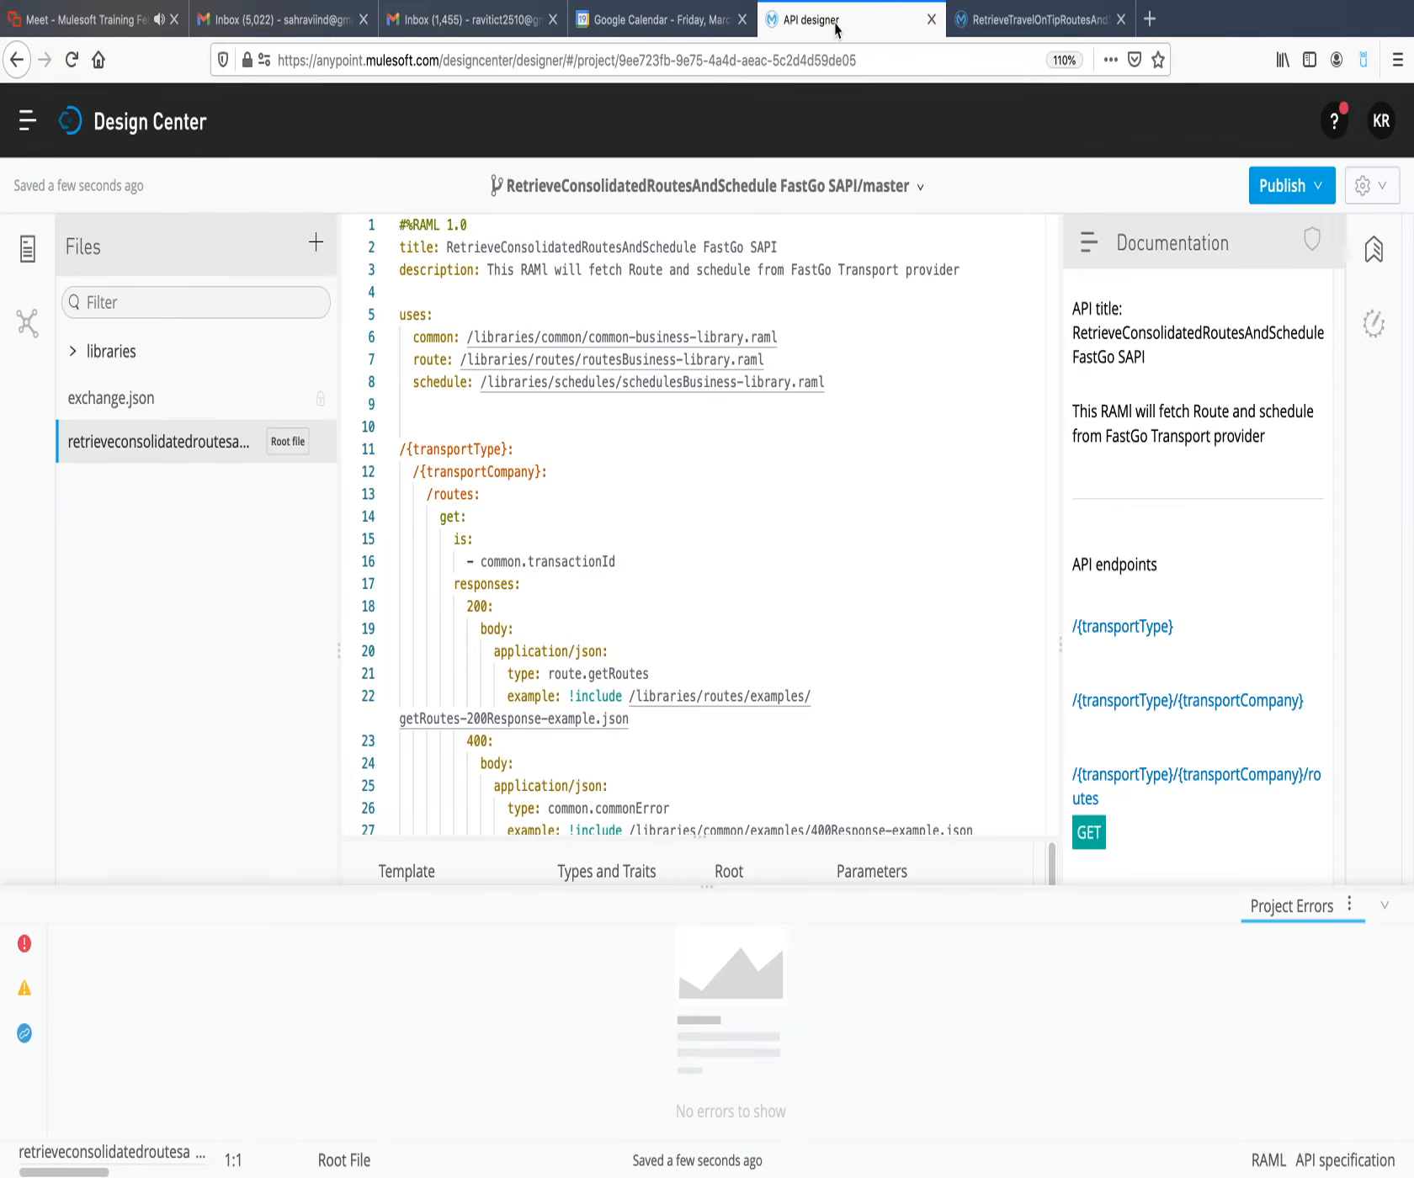
click(142, 124)
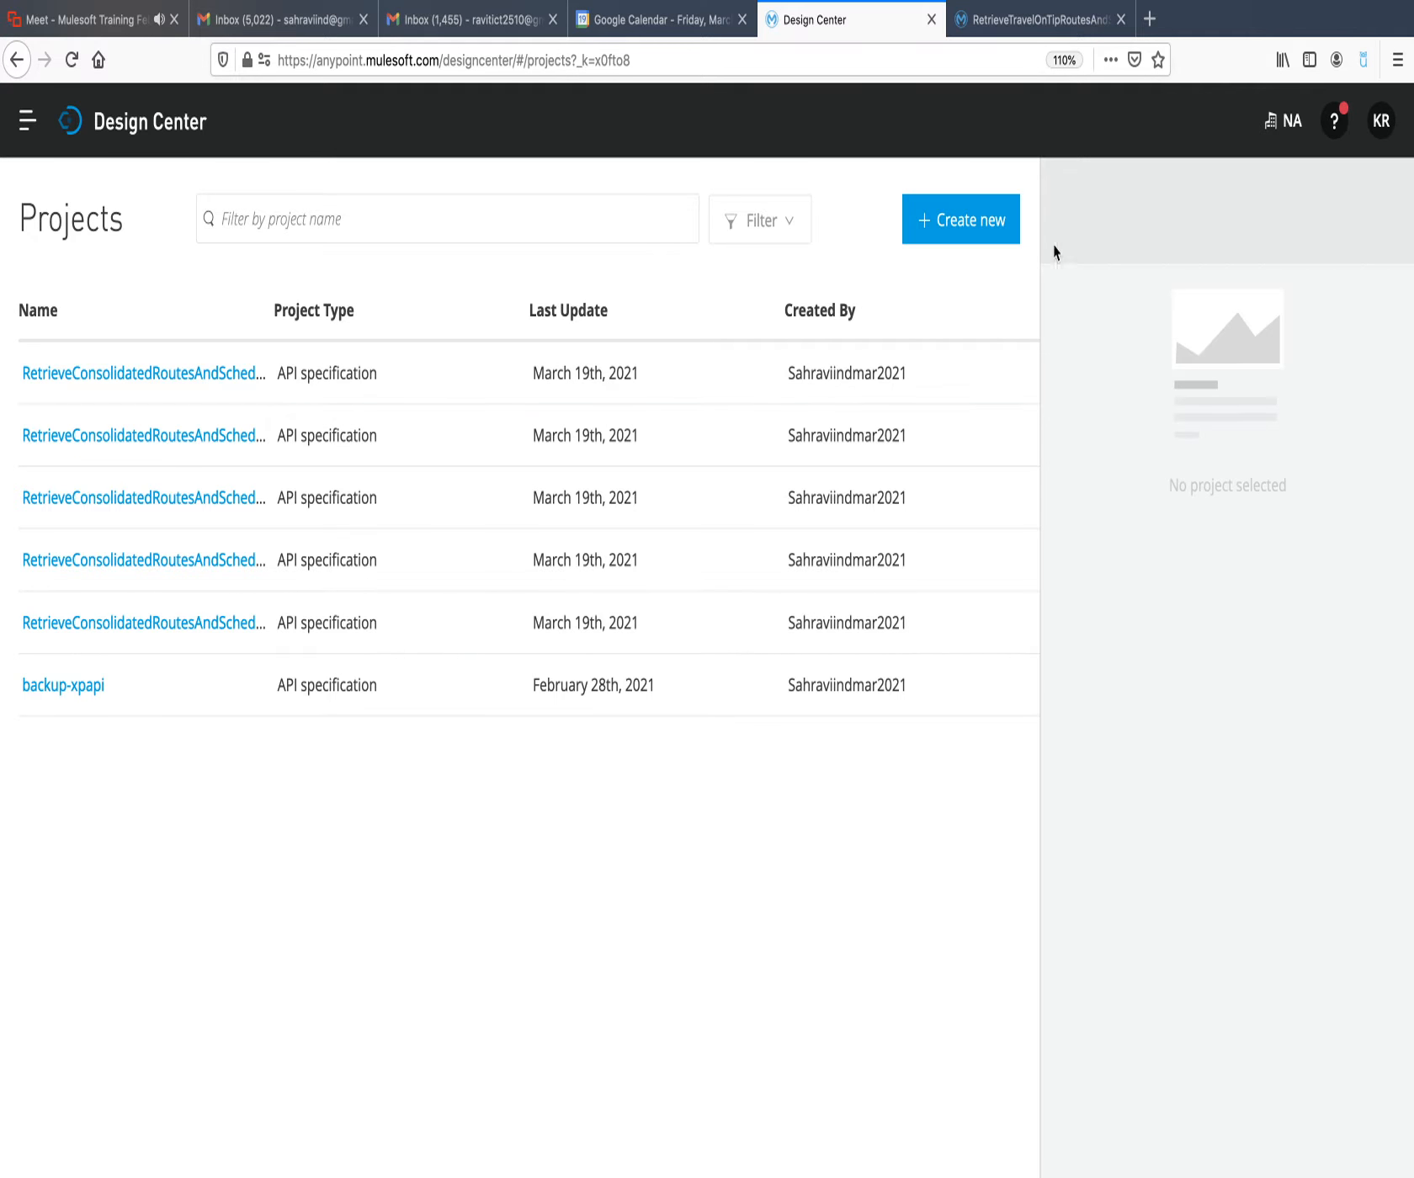
click(957, 225)
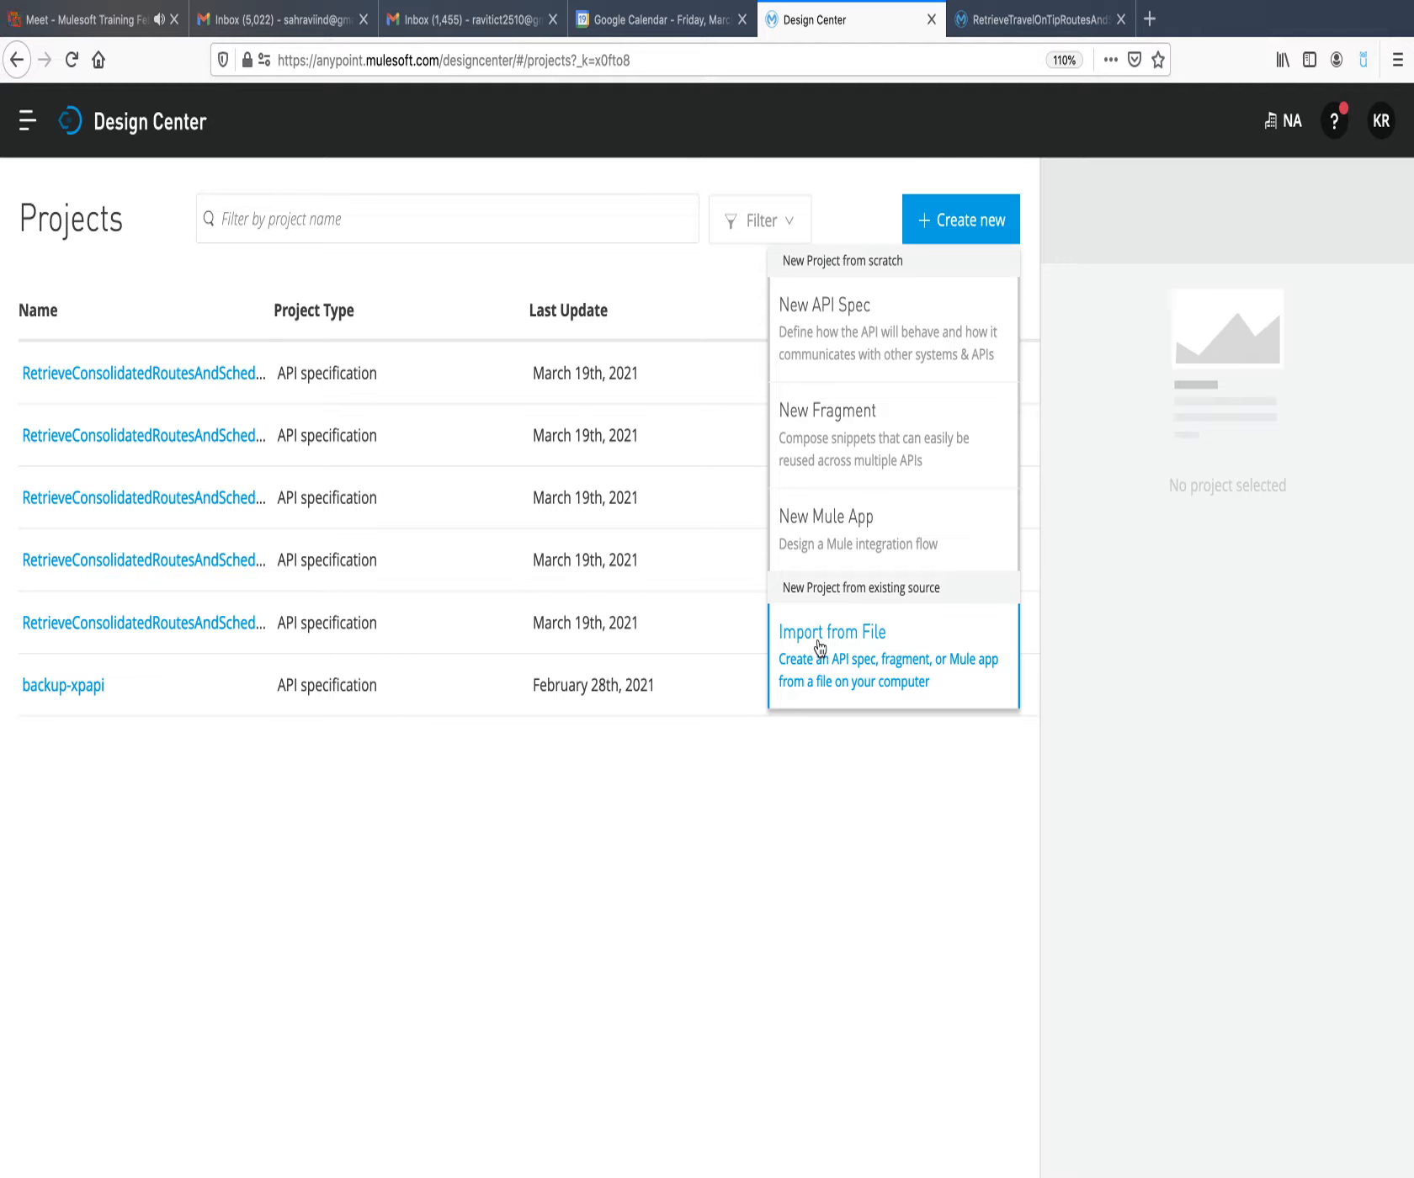
click(857, 650)
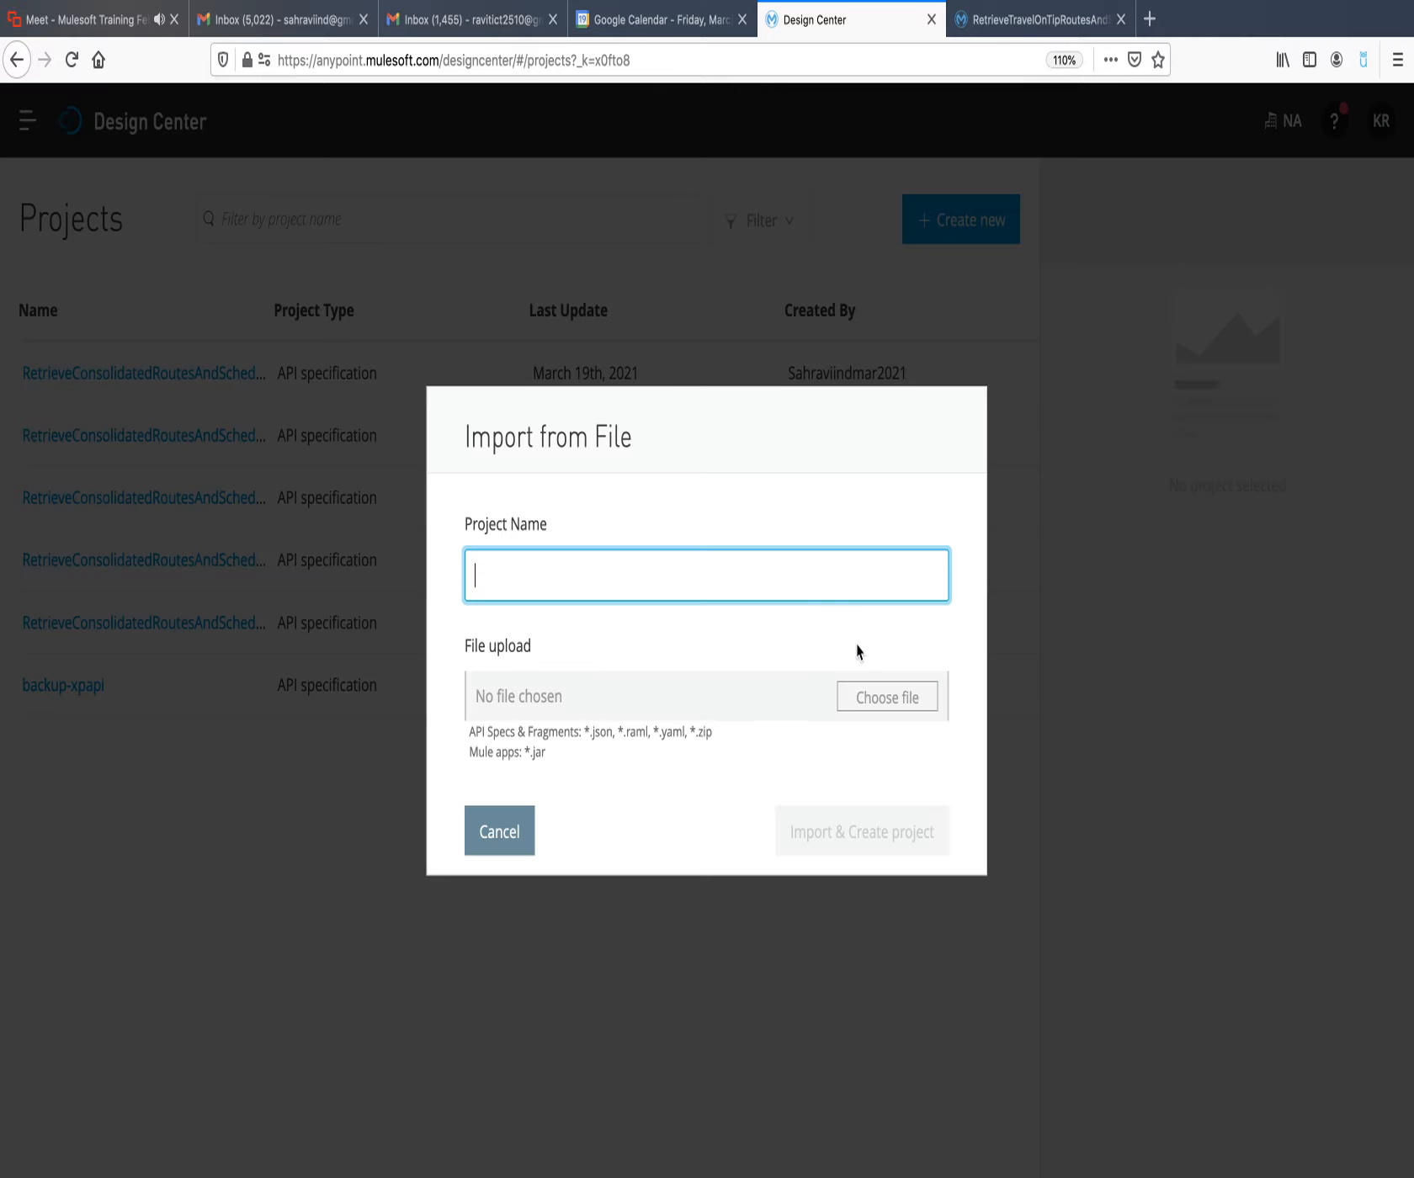
click(869, 693)
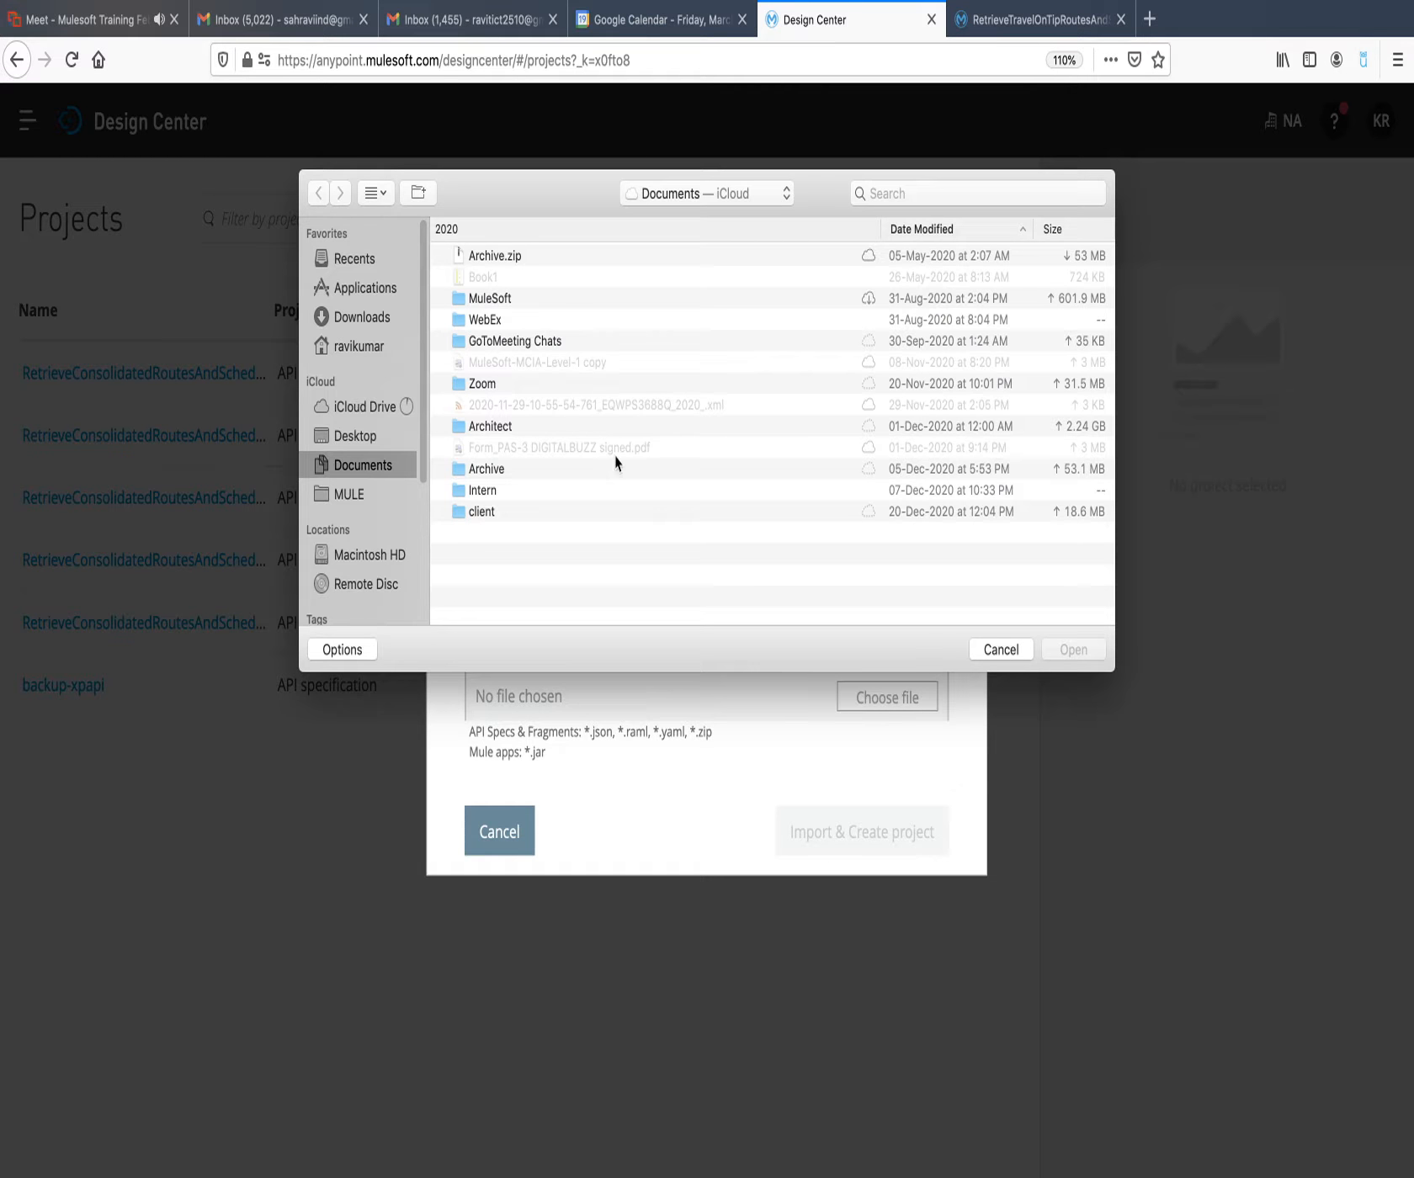
click(358, 316)
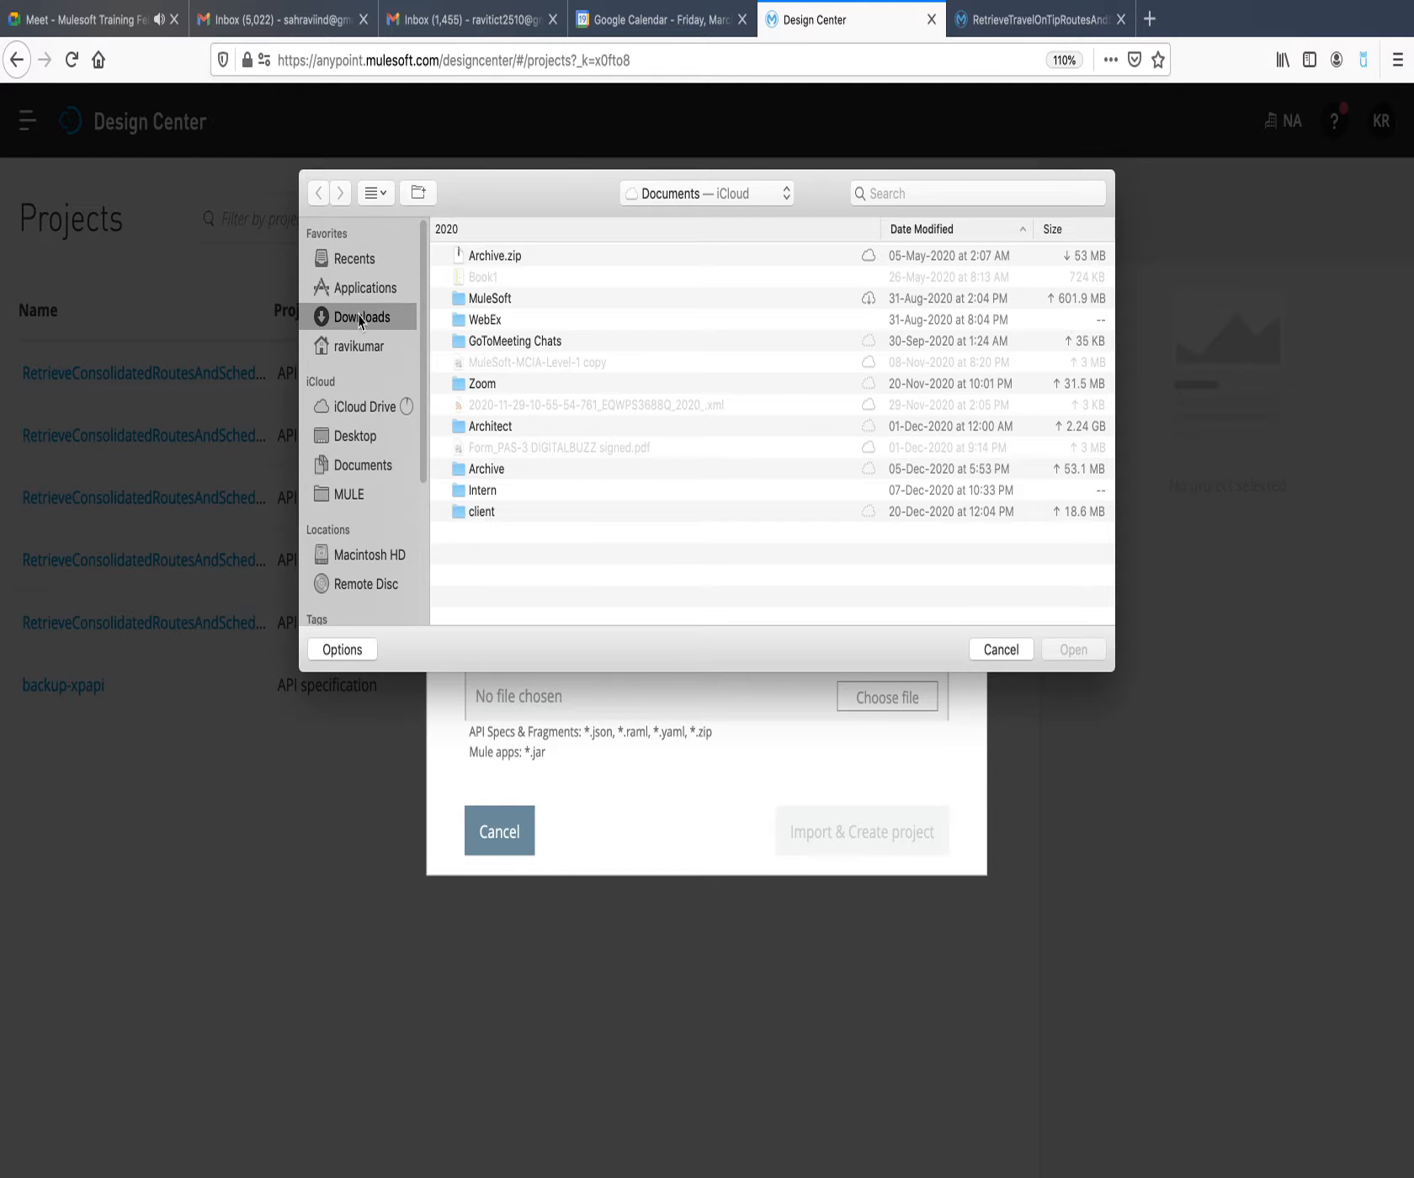
click(544, 308)
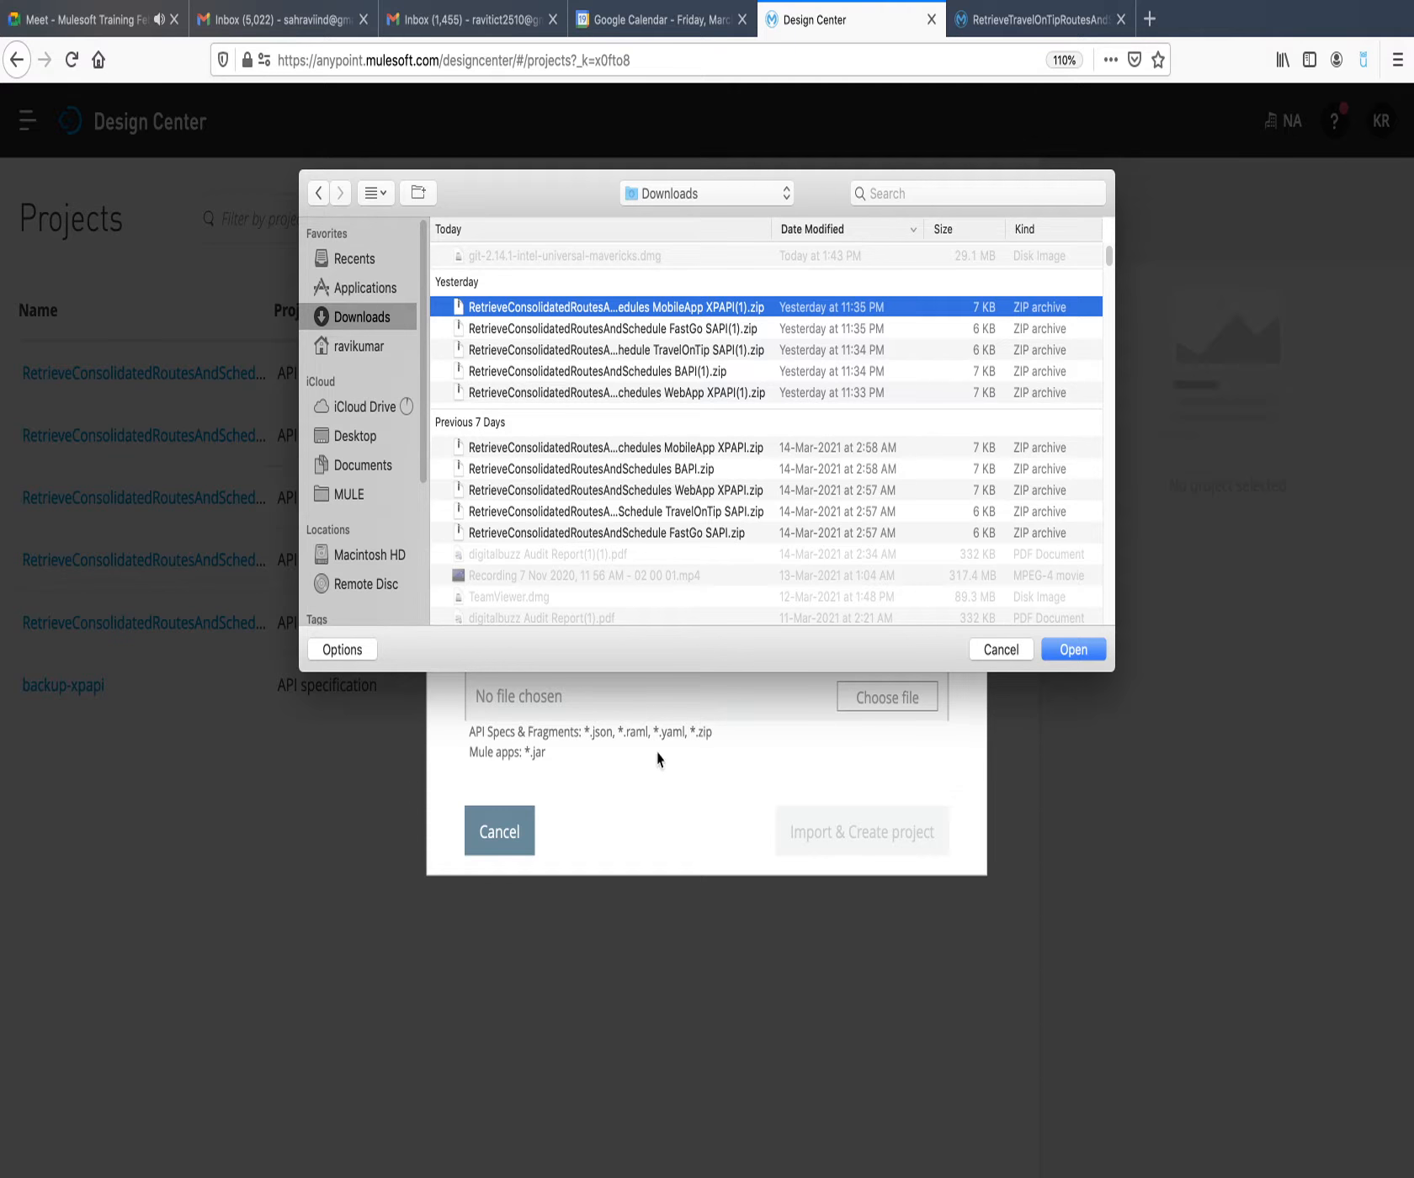
click(999, 656)
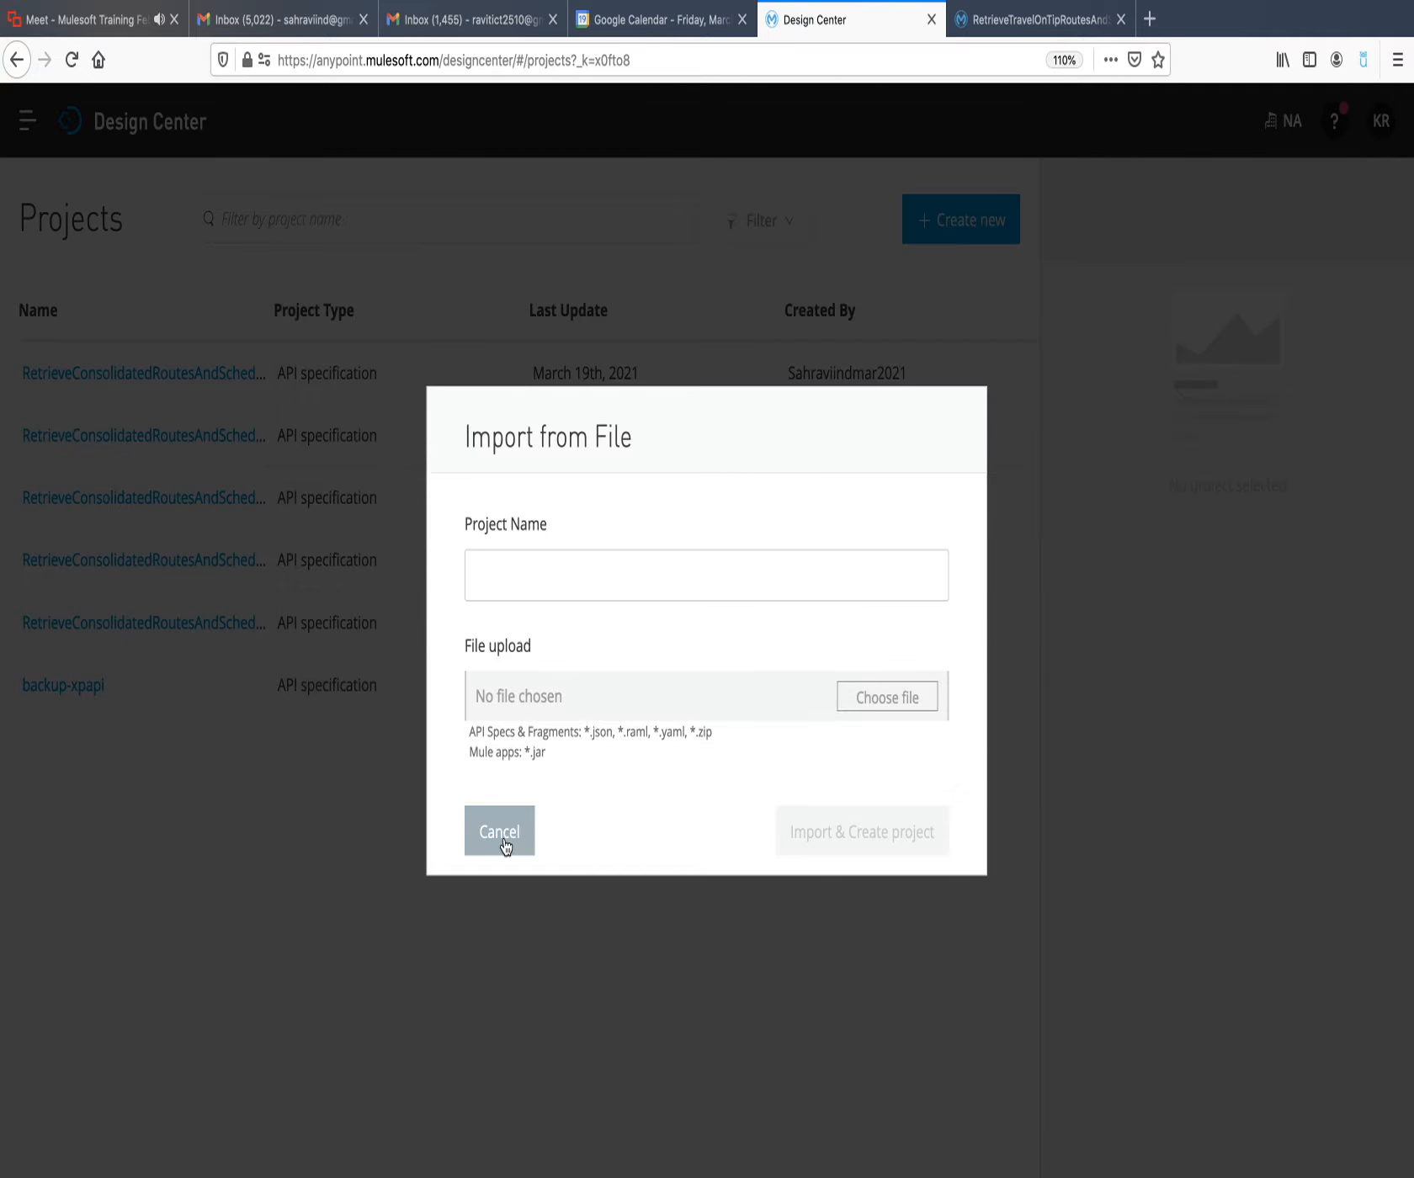
click(505, 833)
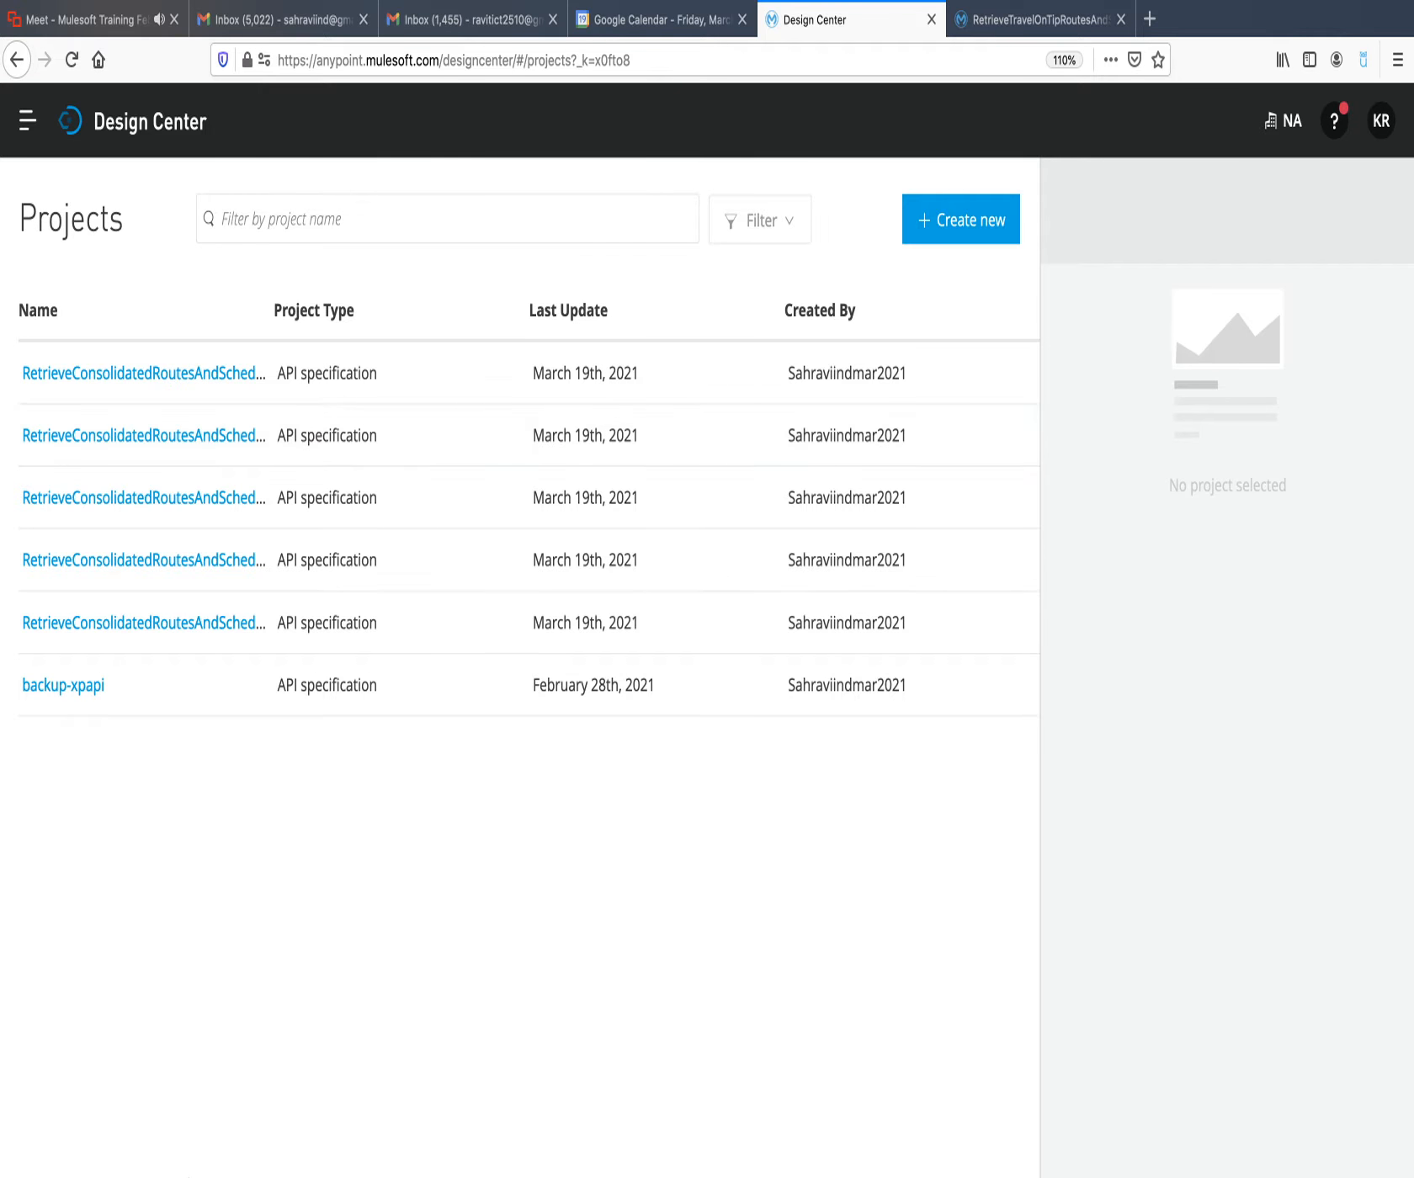
Switch to Finder and look through the RealTimProject folder inside the home folder's Mulesoft folder for the project document.
mouse_move(158, 1175)
click(64, 1146)
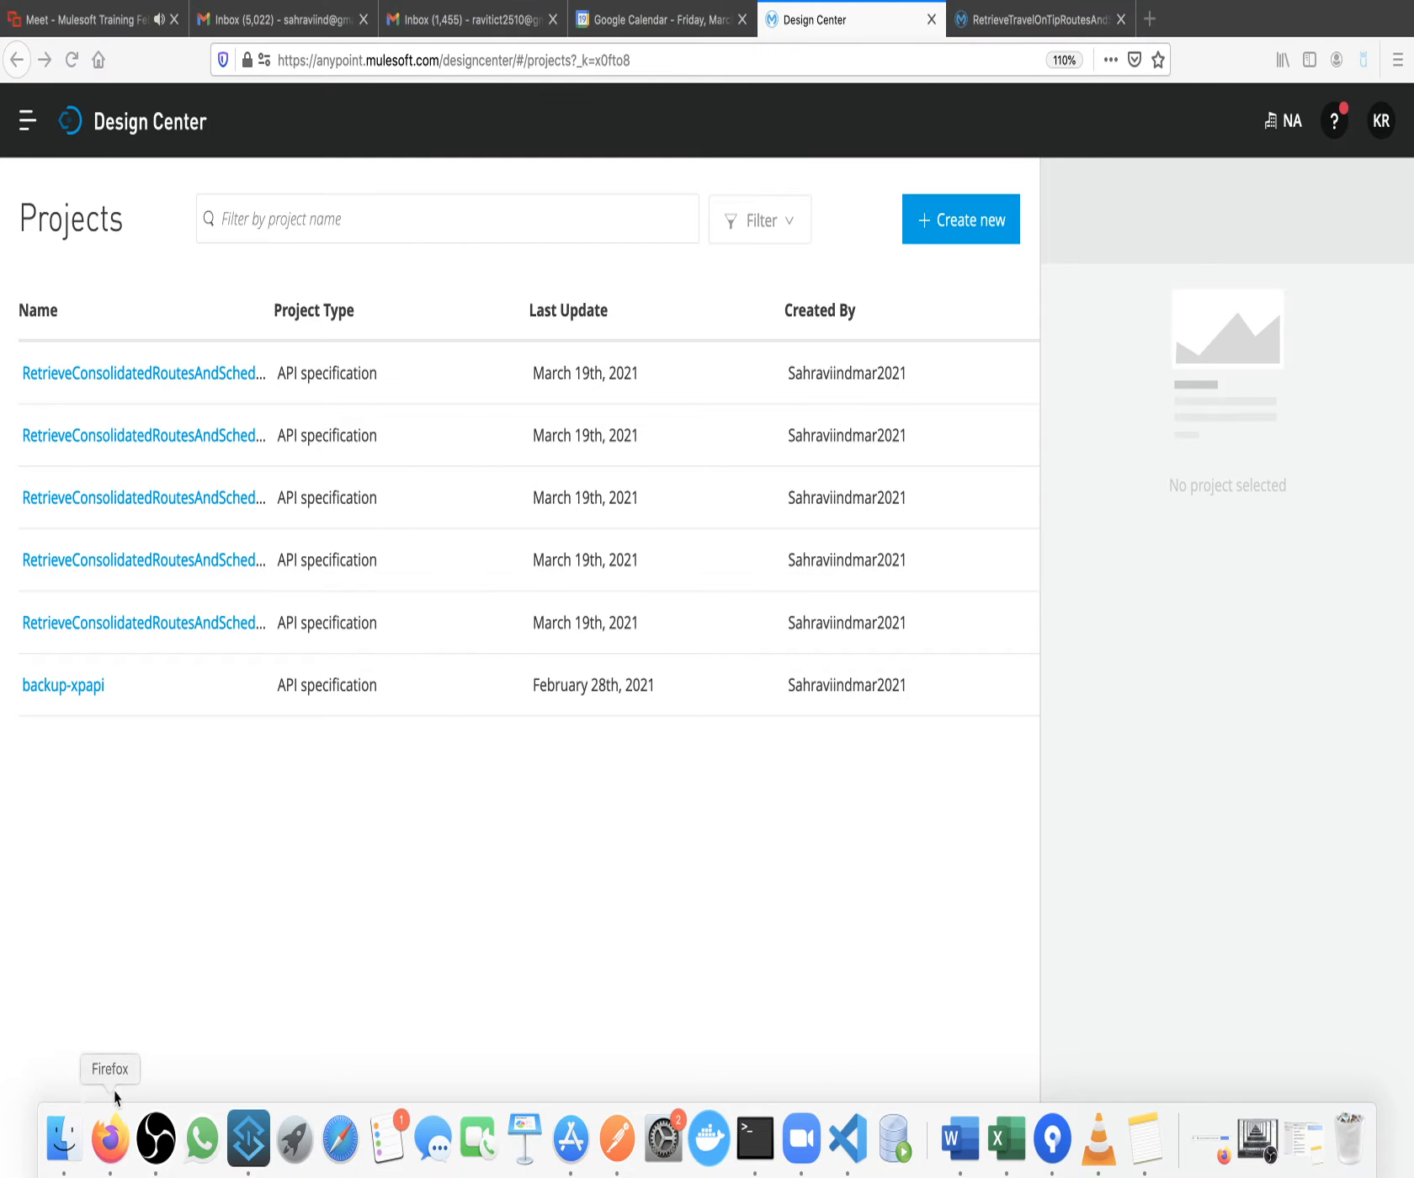
click(316, 406)
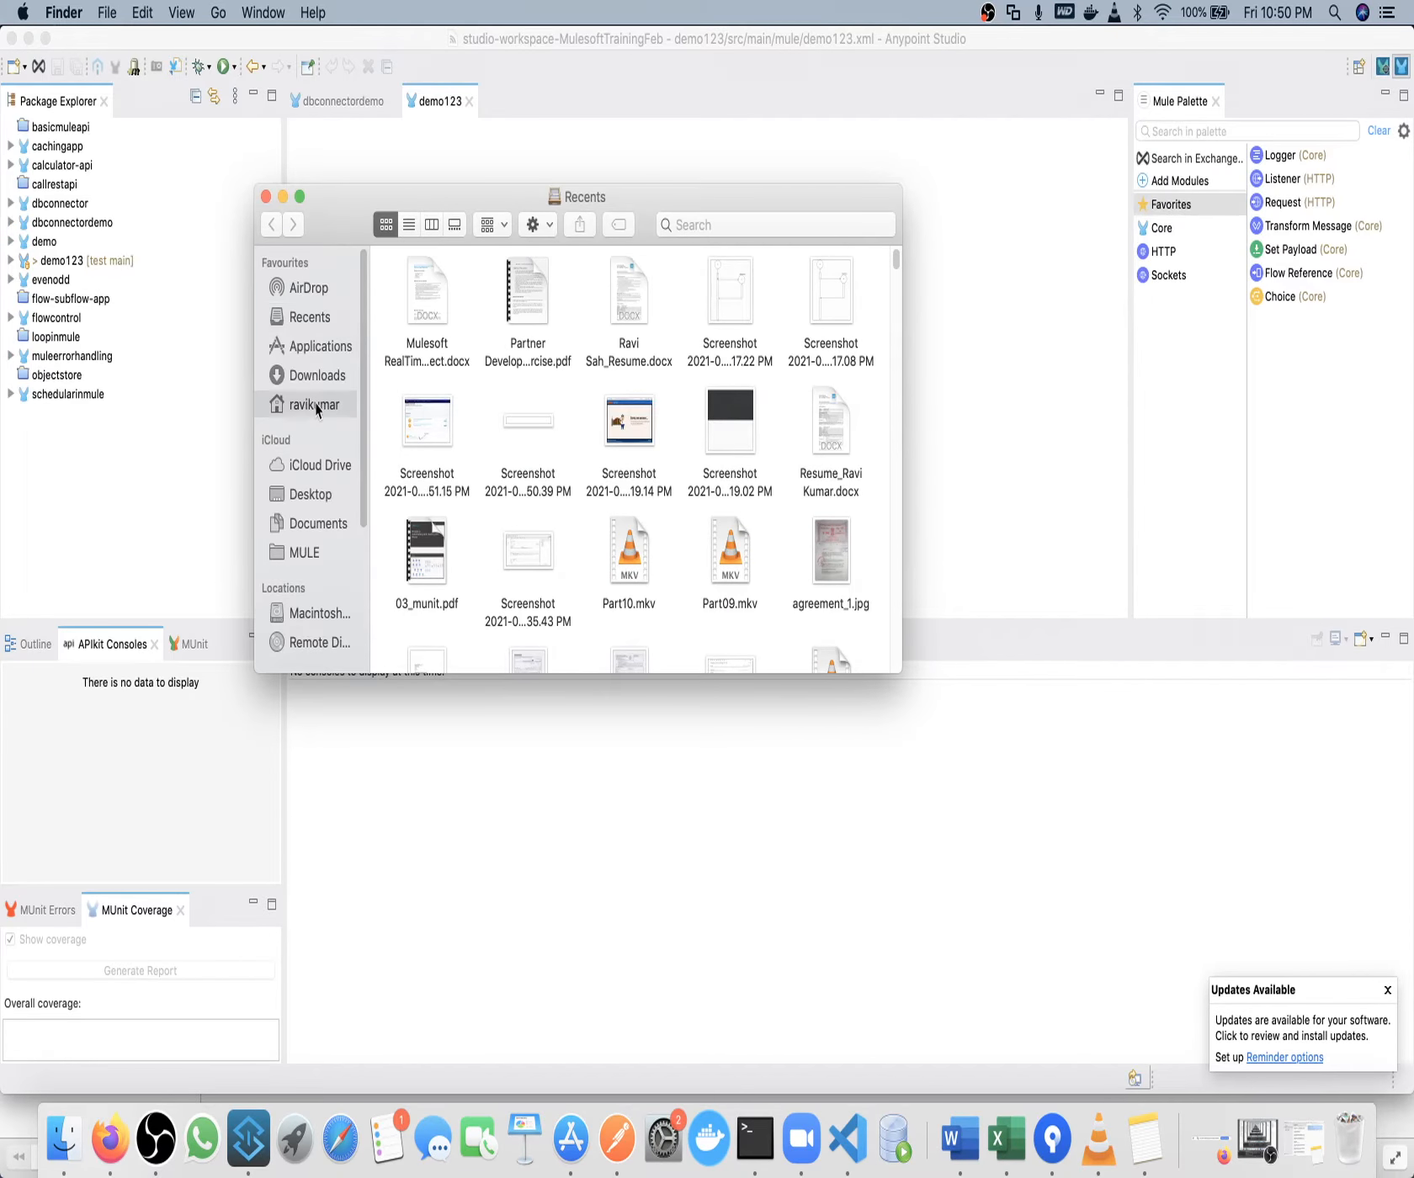
double_click(644, 403)
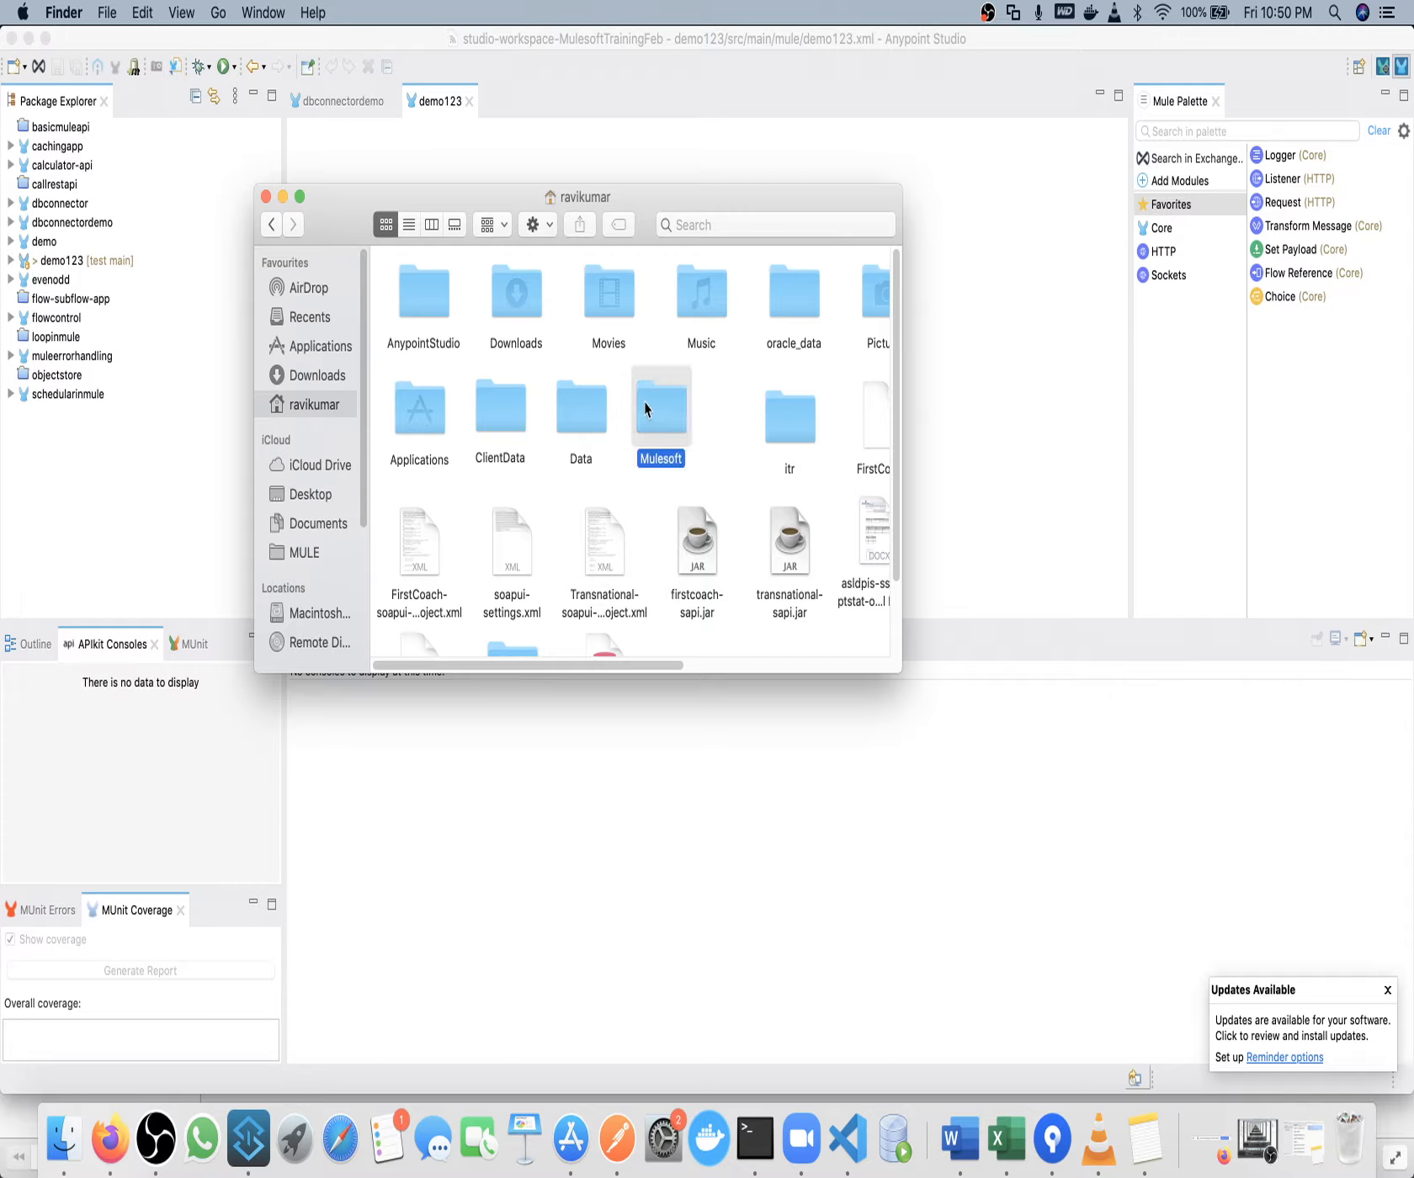
double_click(438, 306)
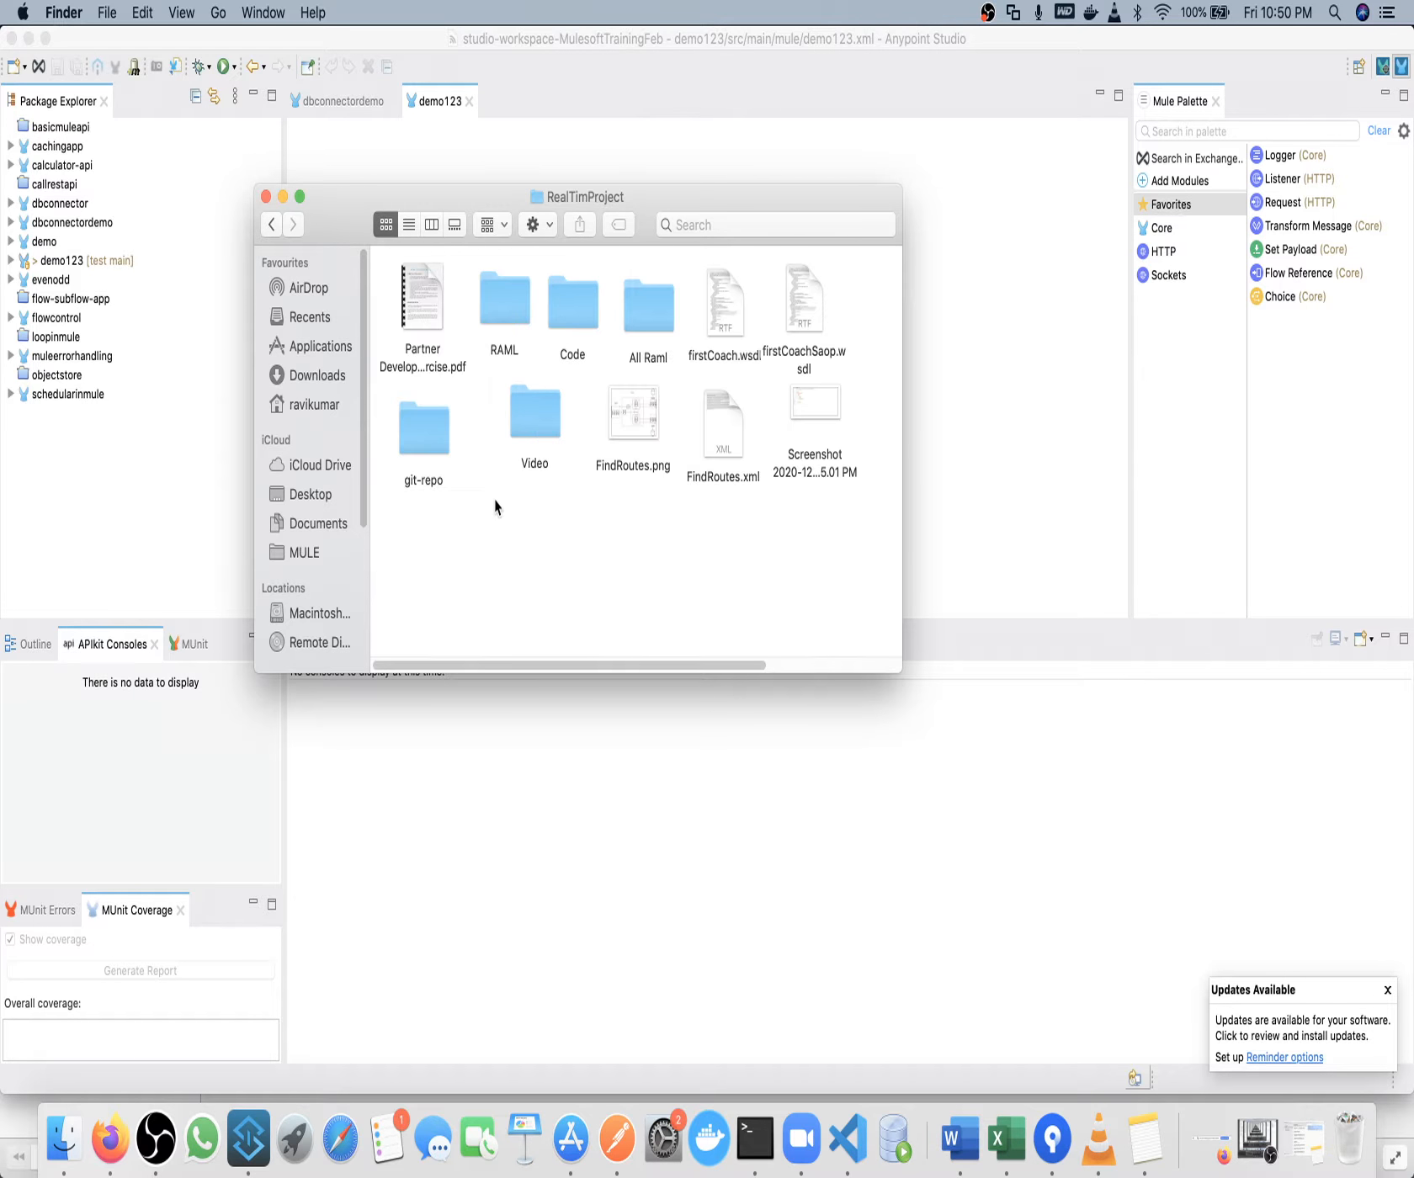
Open the Mulesoft RealTime Project Word document from the Project Mule folder on the Desktop.
click(311, 494)
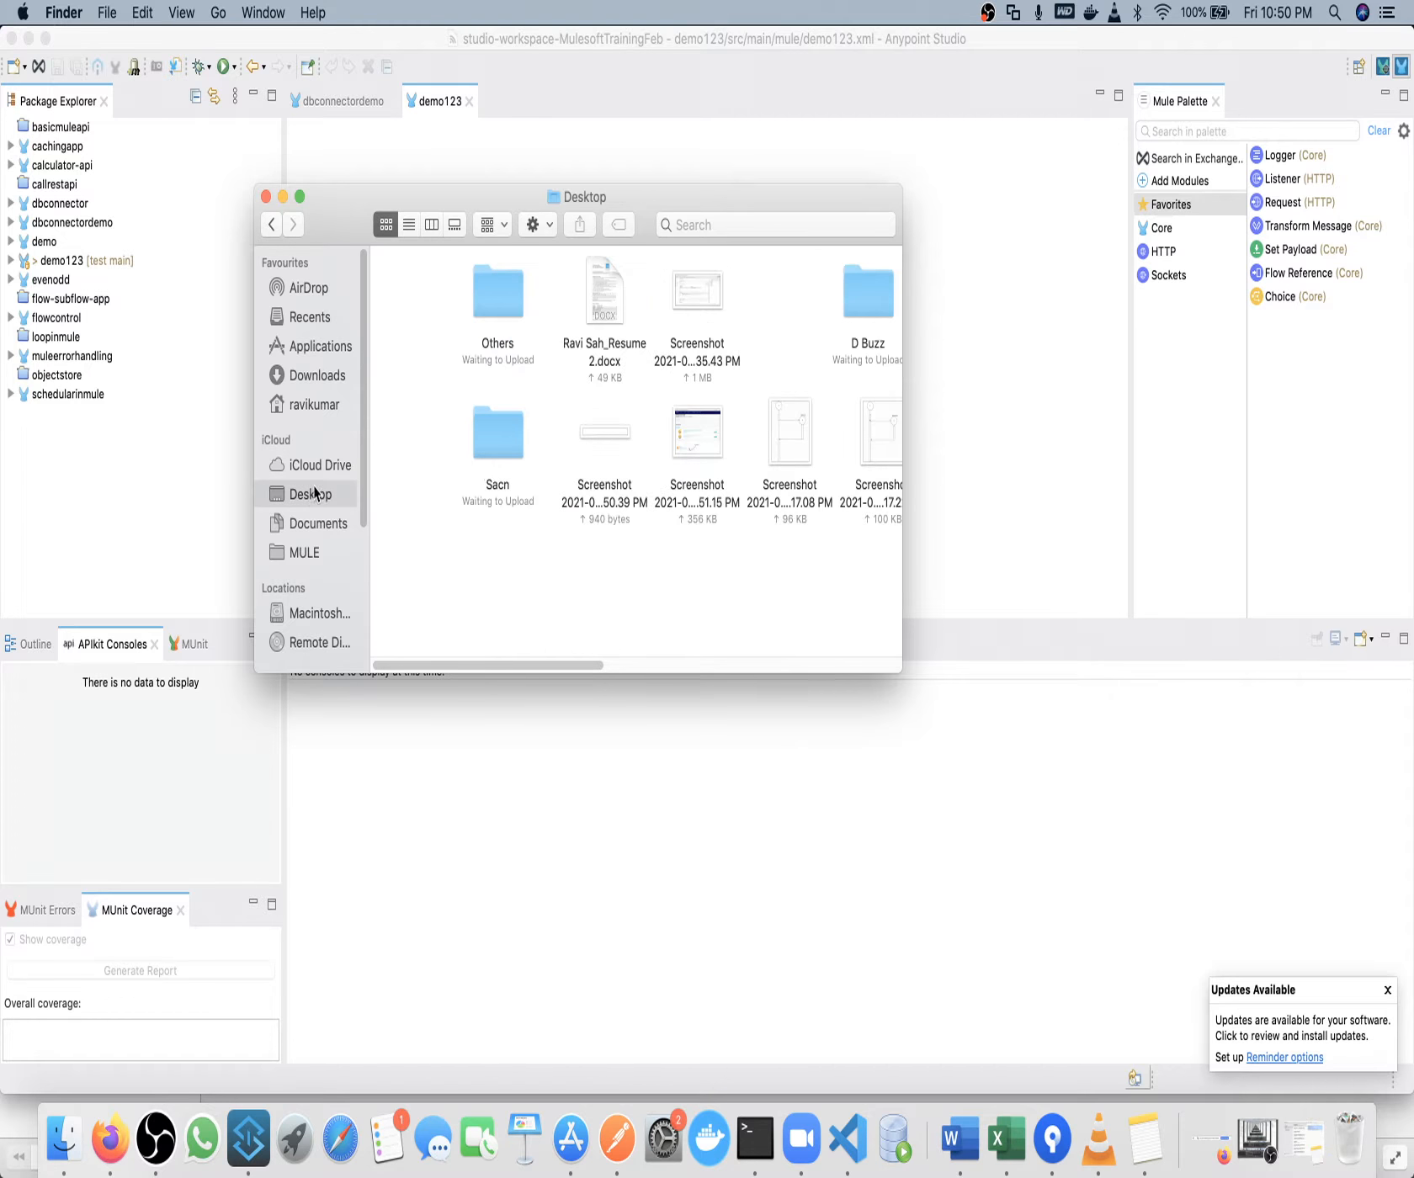
click(799, 410)
drag(599, 665, 788, 599)
double_click(702, 309)
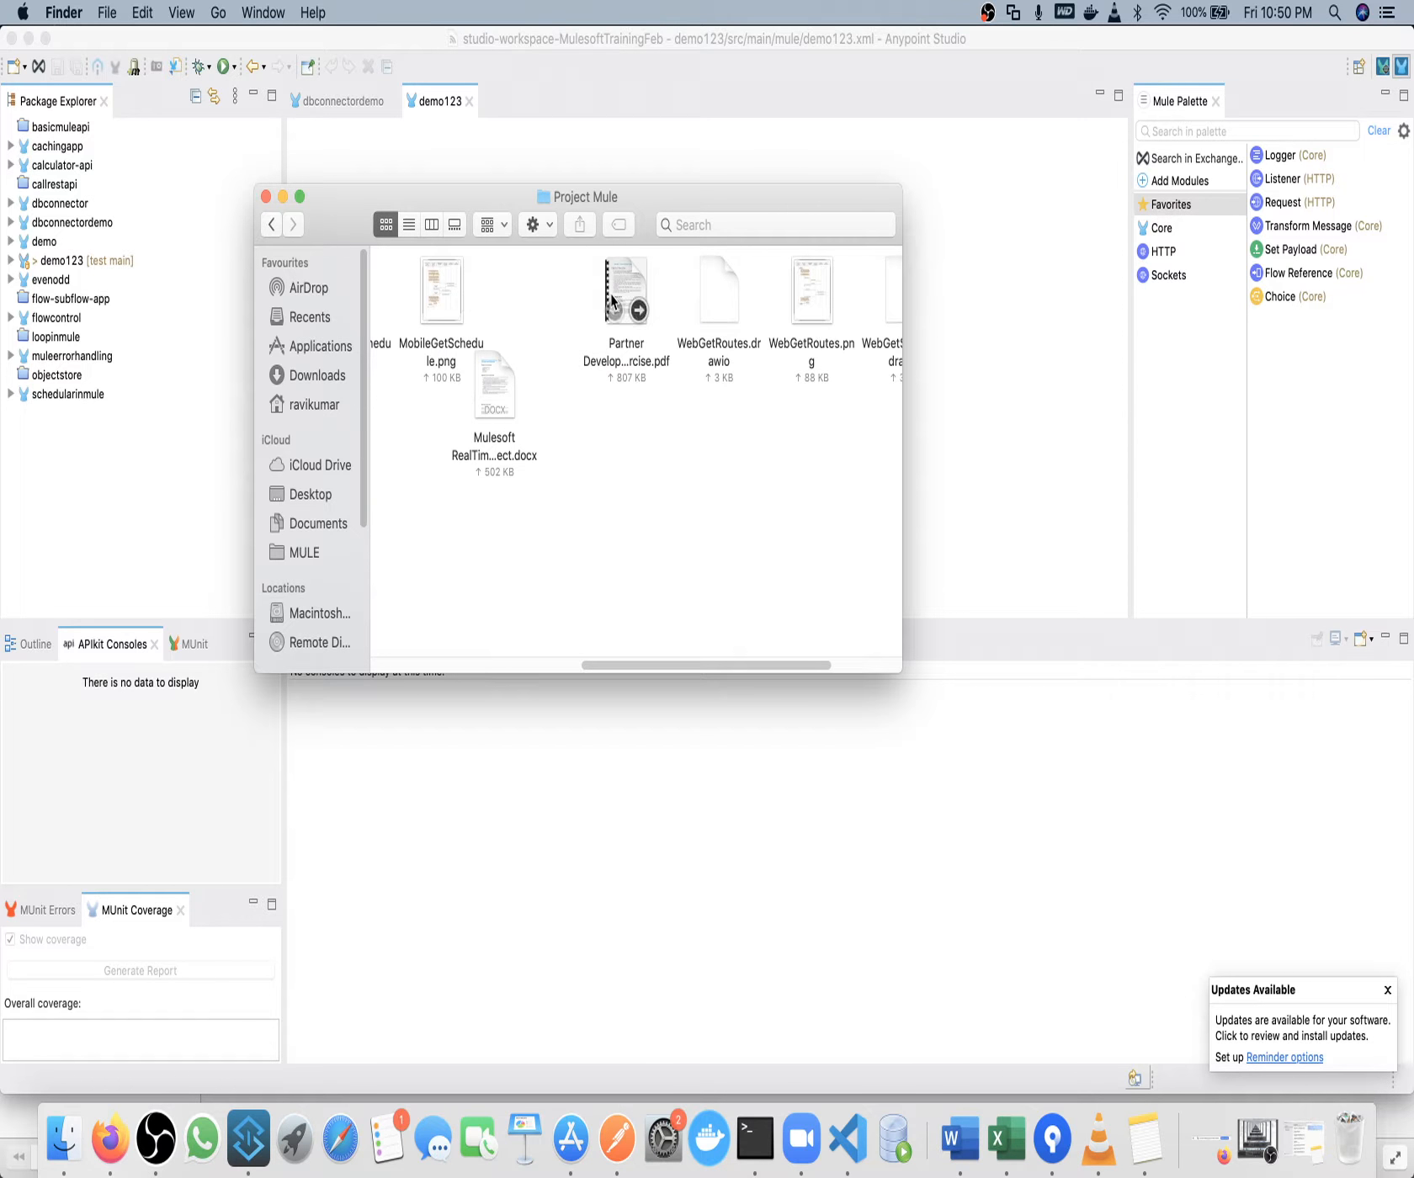
click(506, 392)
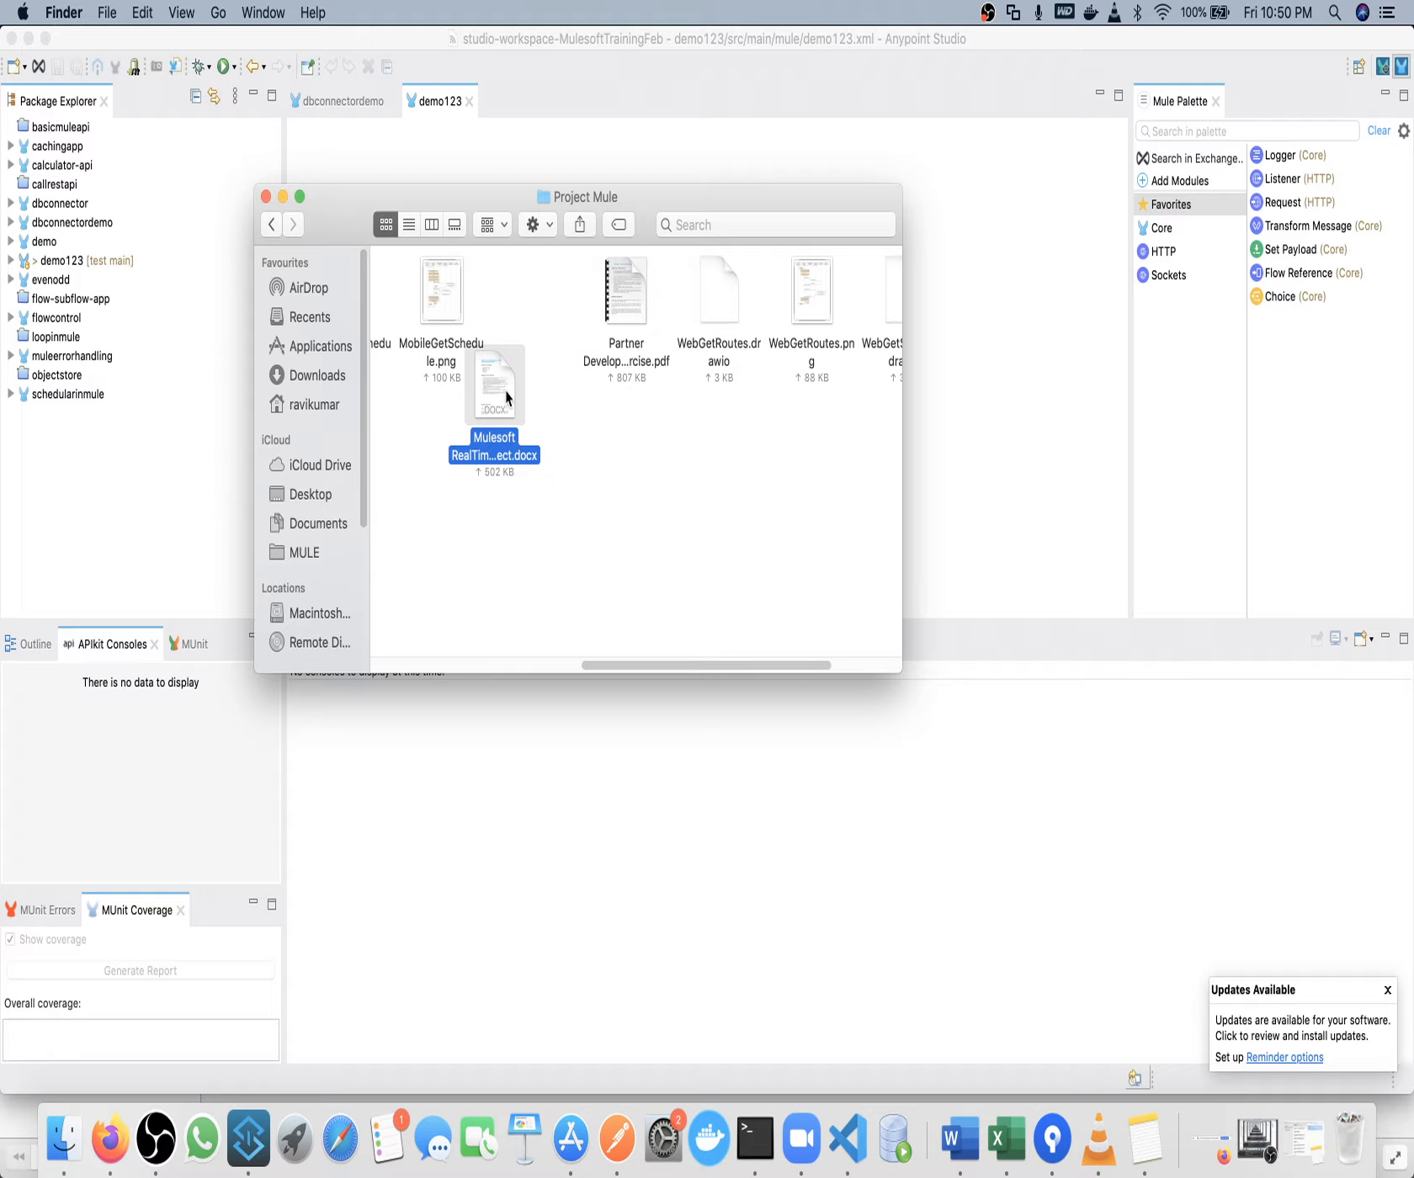
double_click(505, 381)
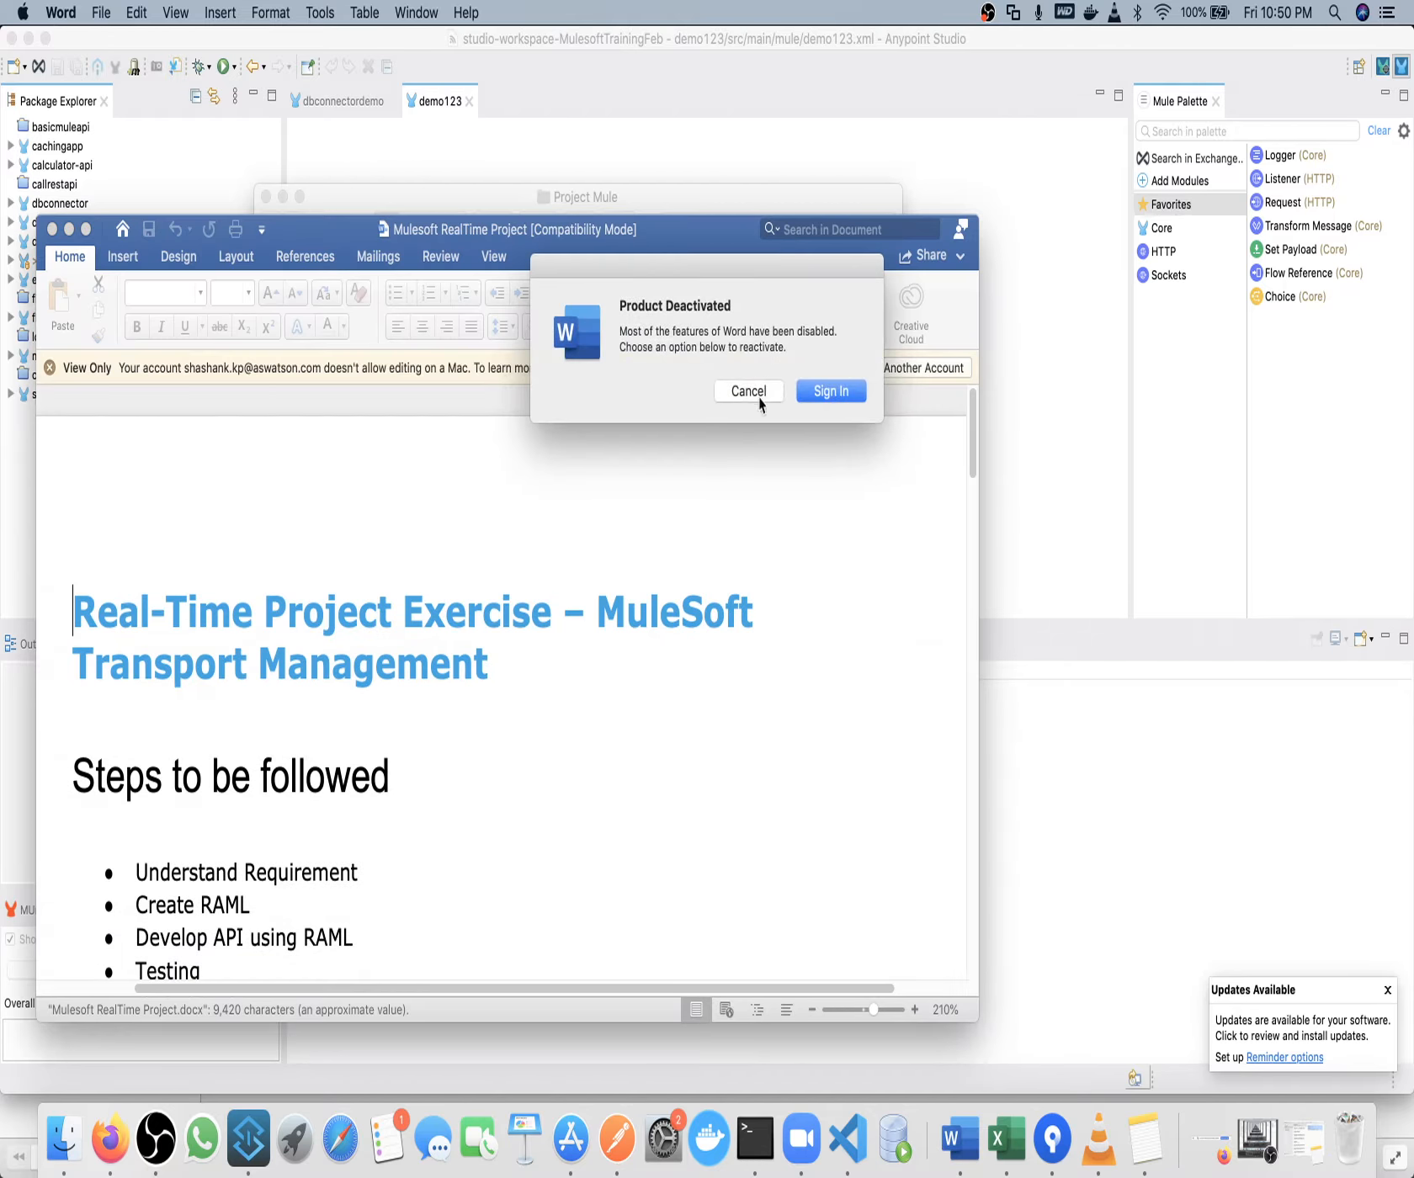
Dismiss the Word sign-in prompt and view the document's API Landscape diagram in full screen.
click(757, 397)
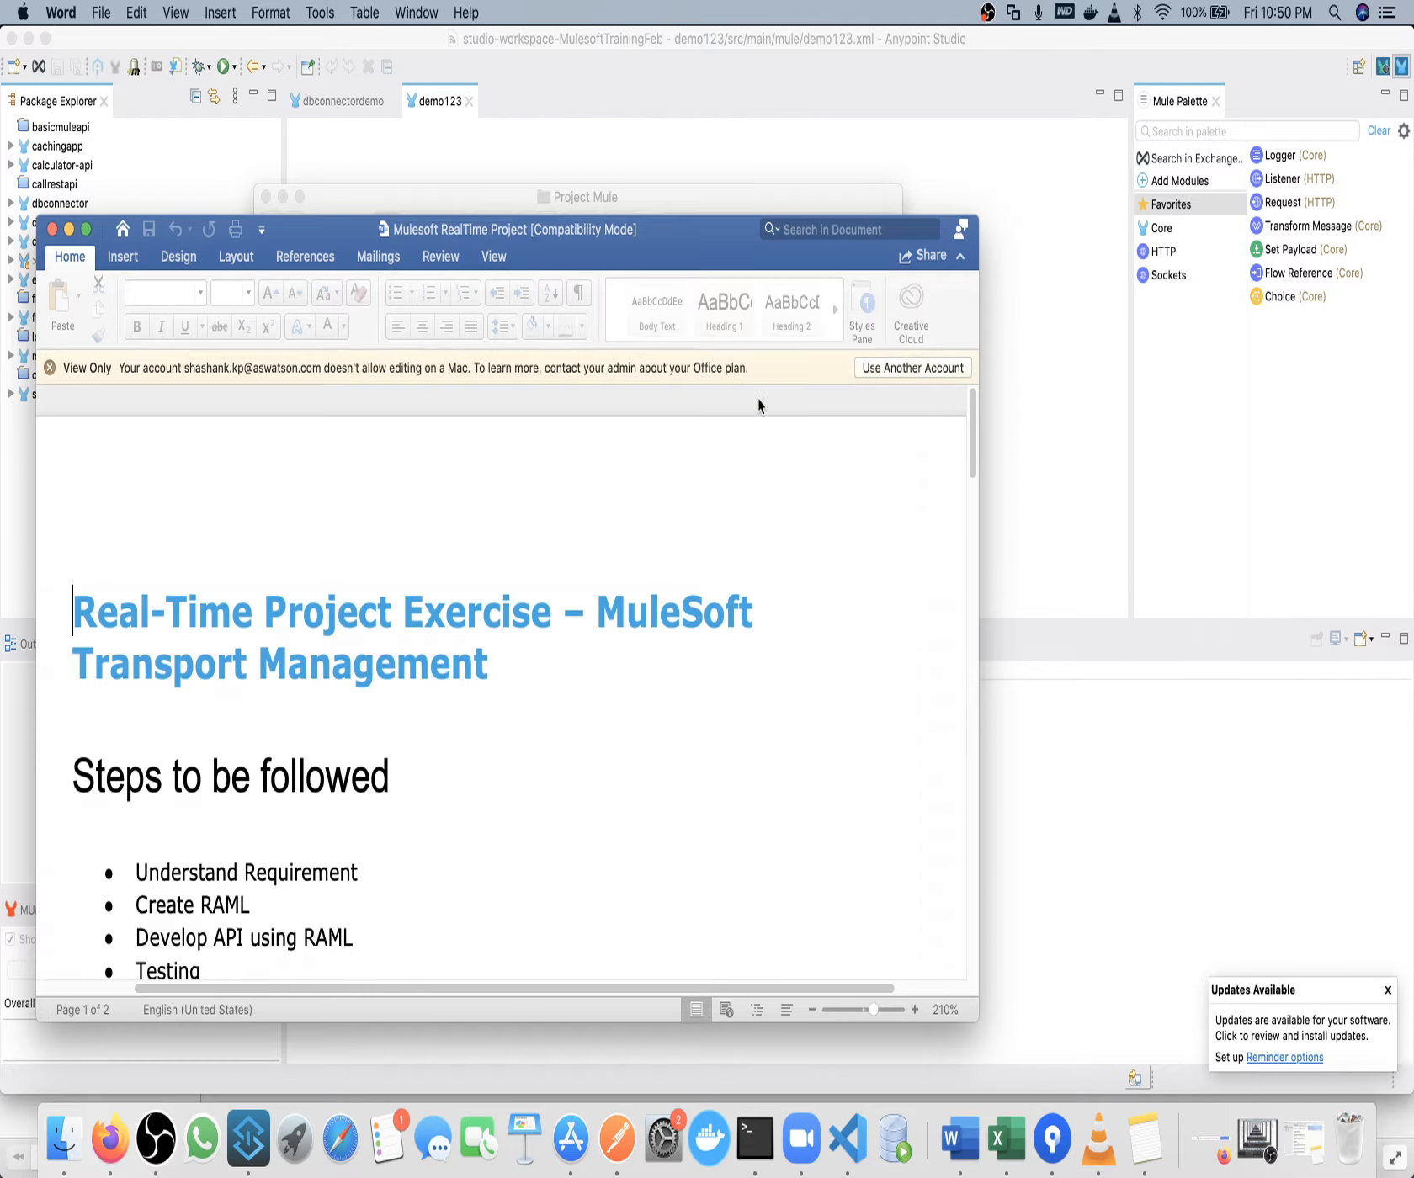
click(87, 229)
scroll(587, 529, down, 15)
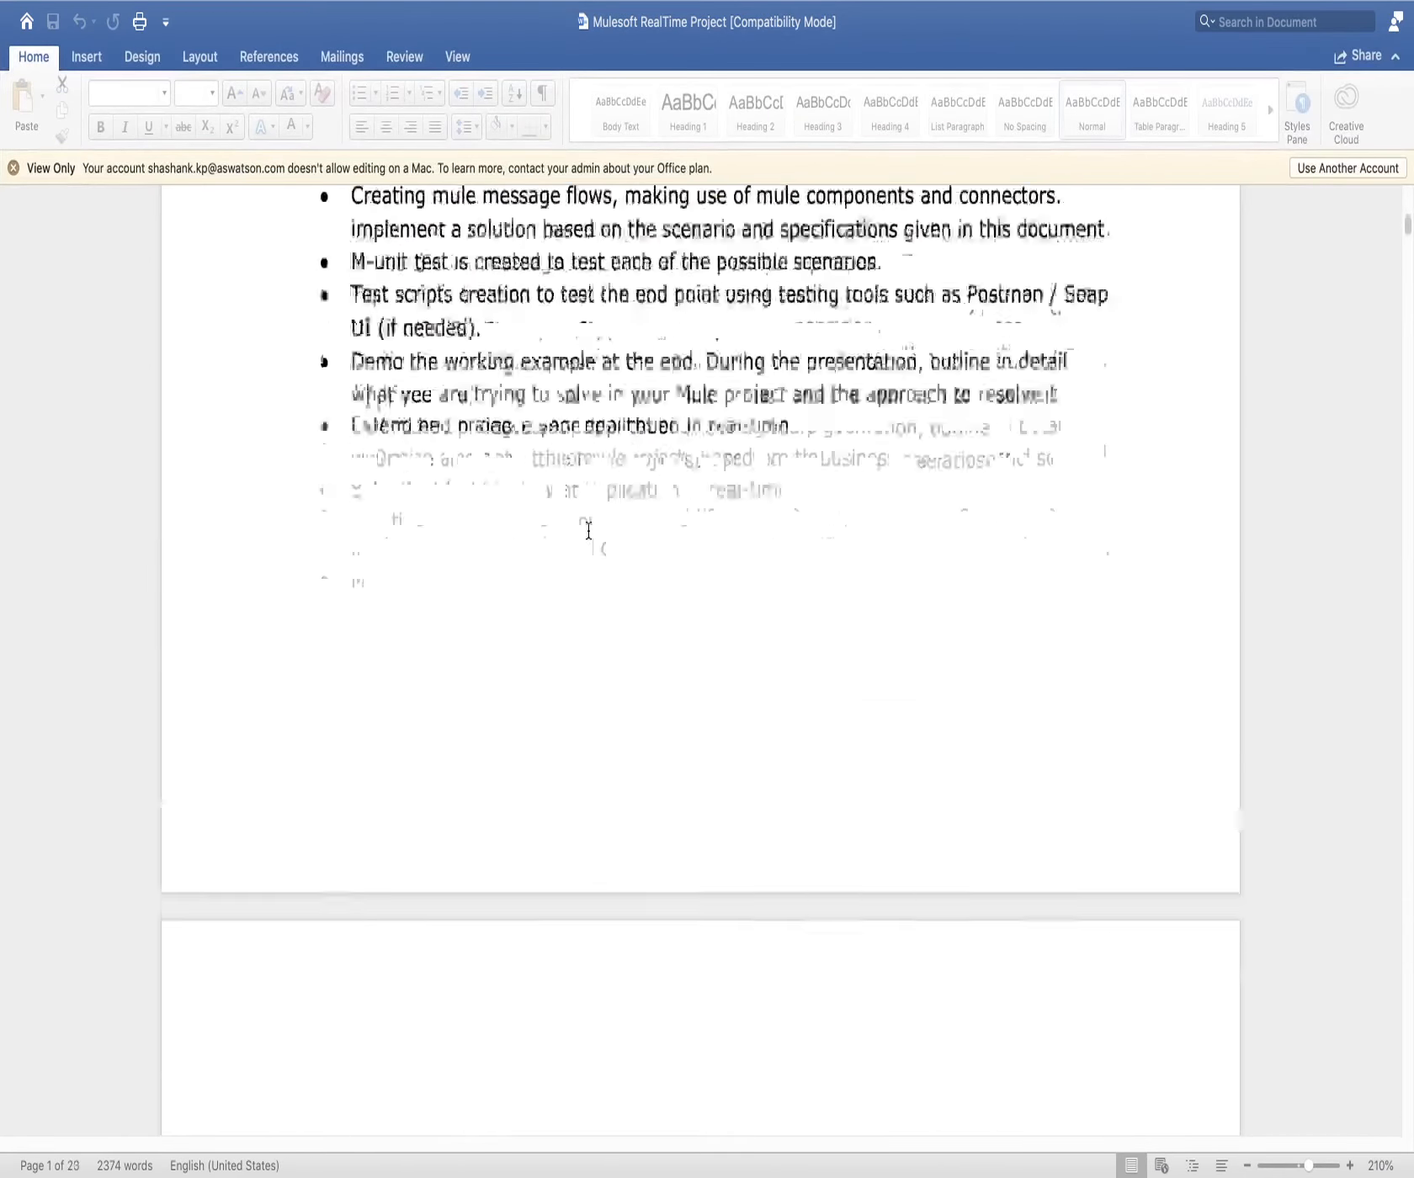
scroll(589, 531, down, 15)
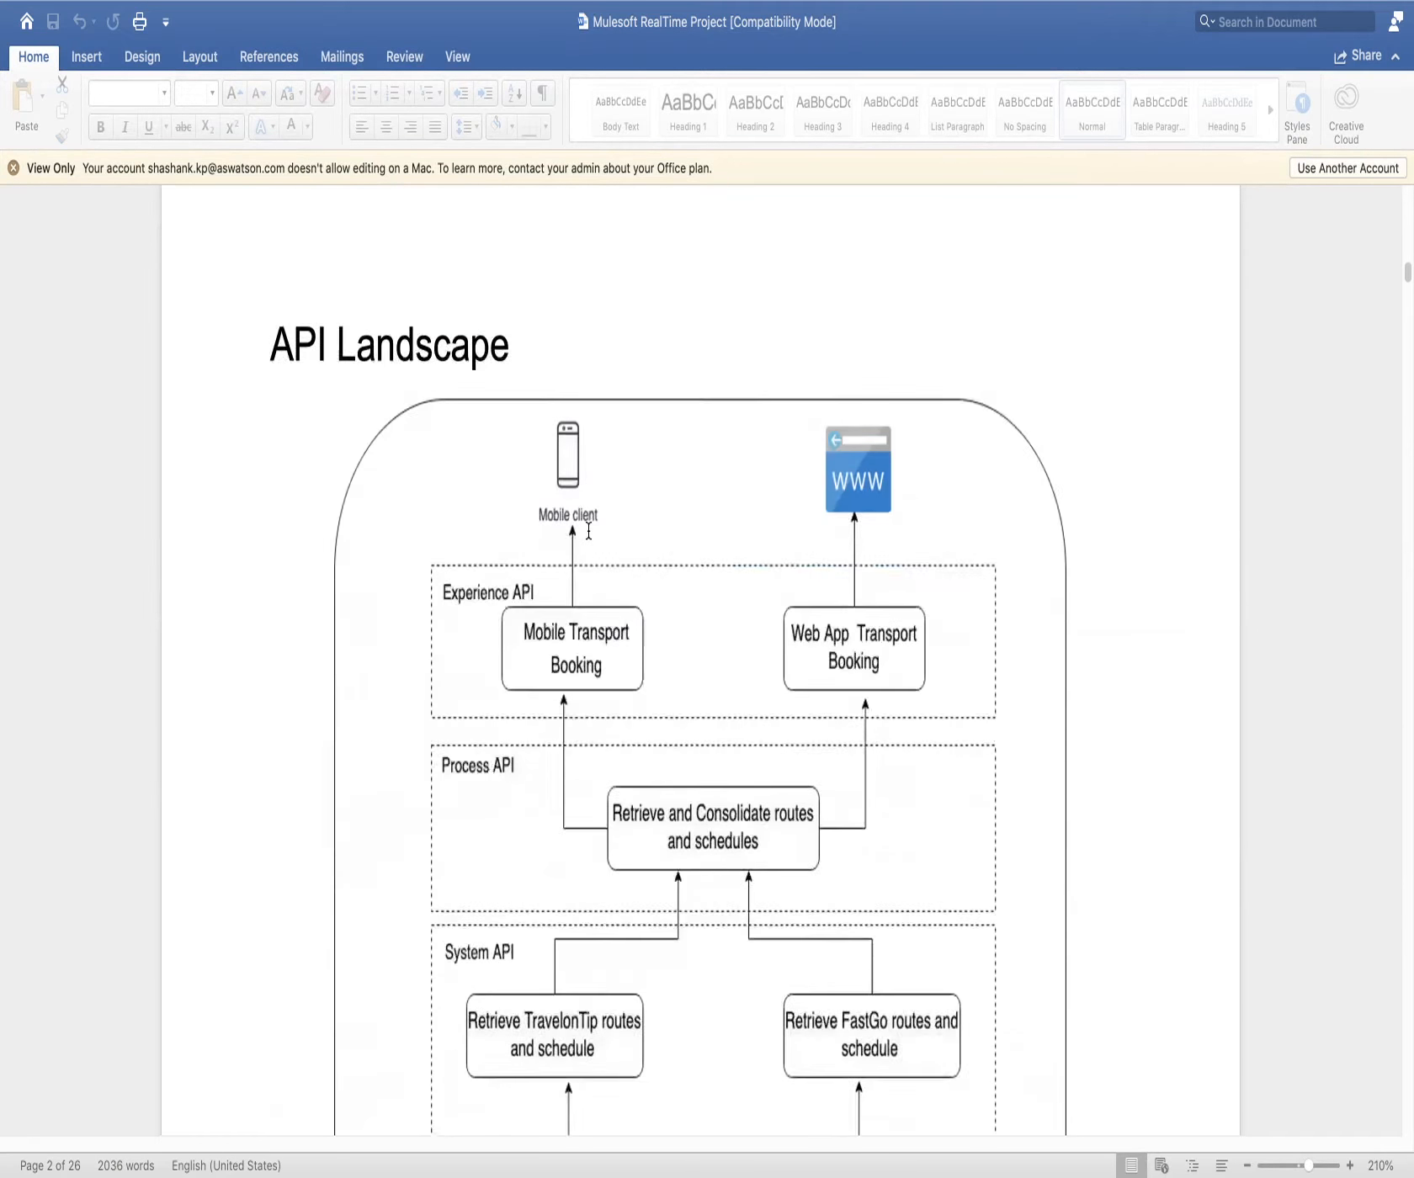